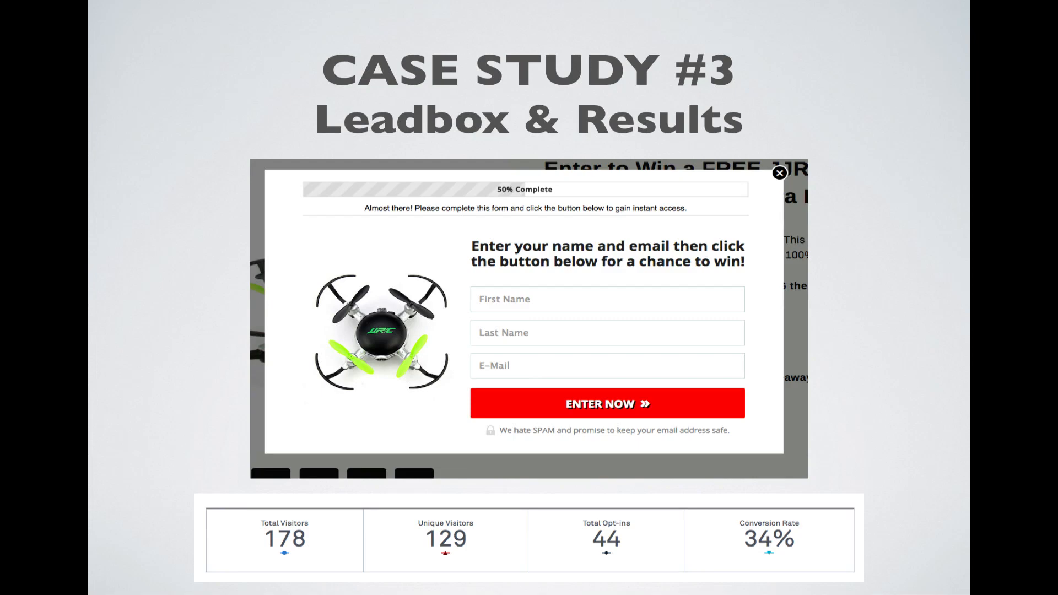
key(Right)
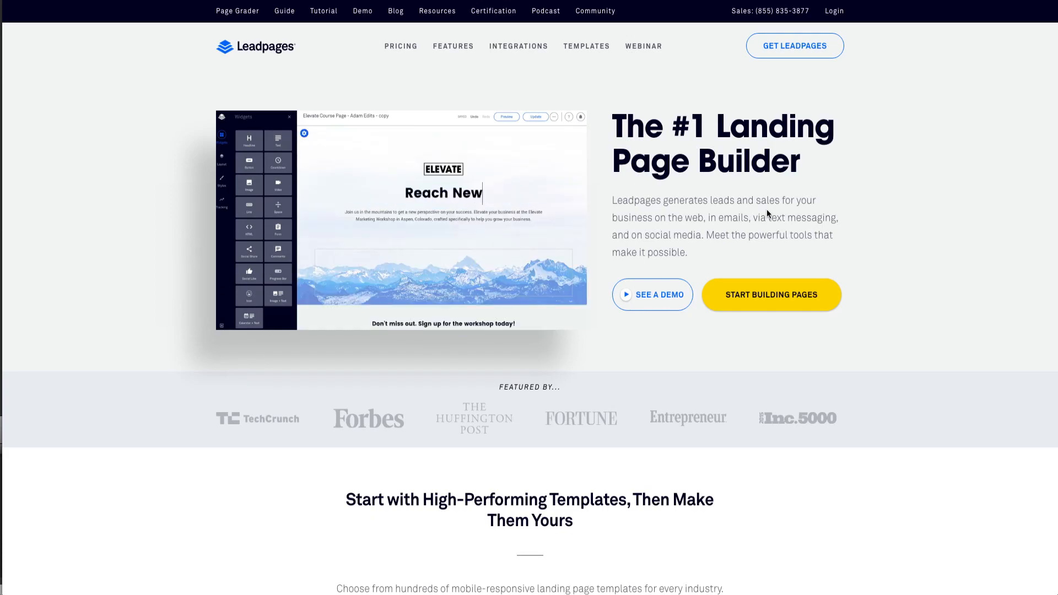
Open the Page Grader and examine the wedding photography page's SEO, analytics, responsive, navigation, page load and forms results
click(241, 13)
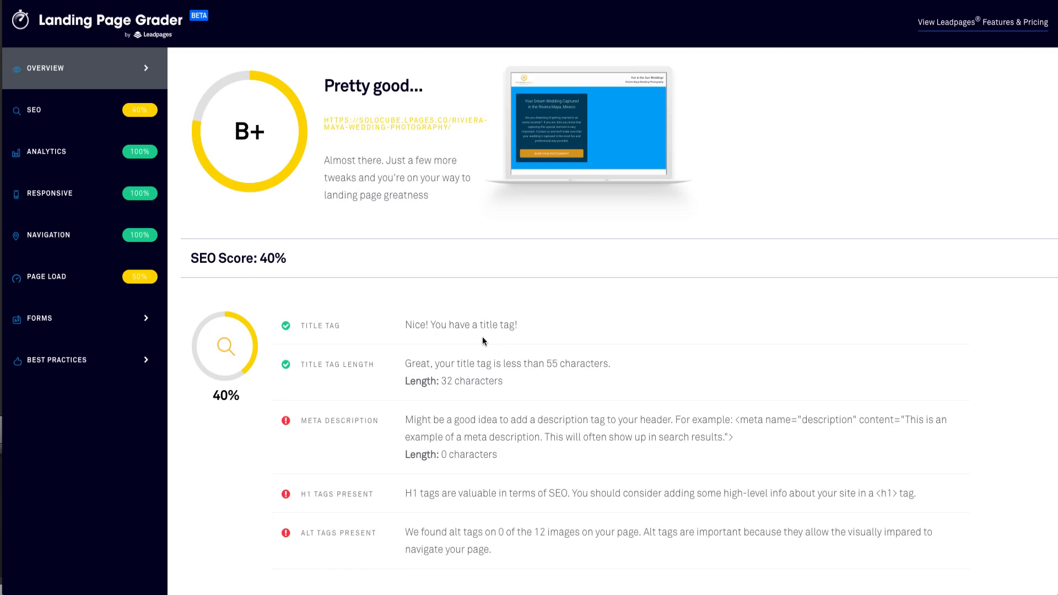
scroll(481, 341, down, 5)
scroll(482, 341, up, 2)
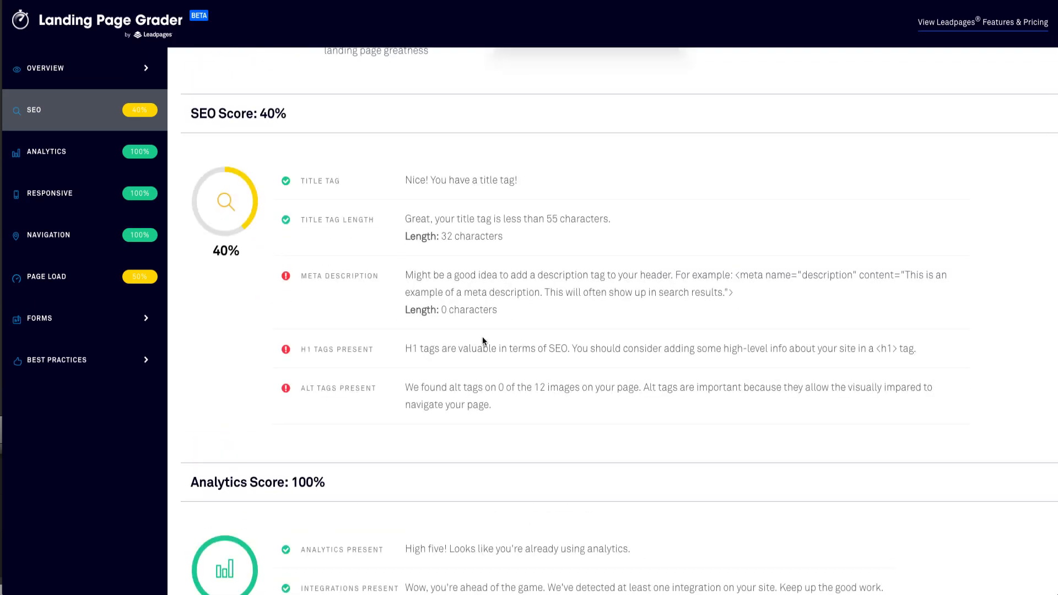
scroll(483, 341, down, 1)
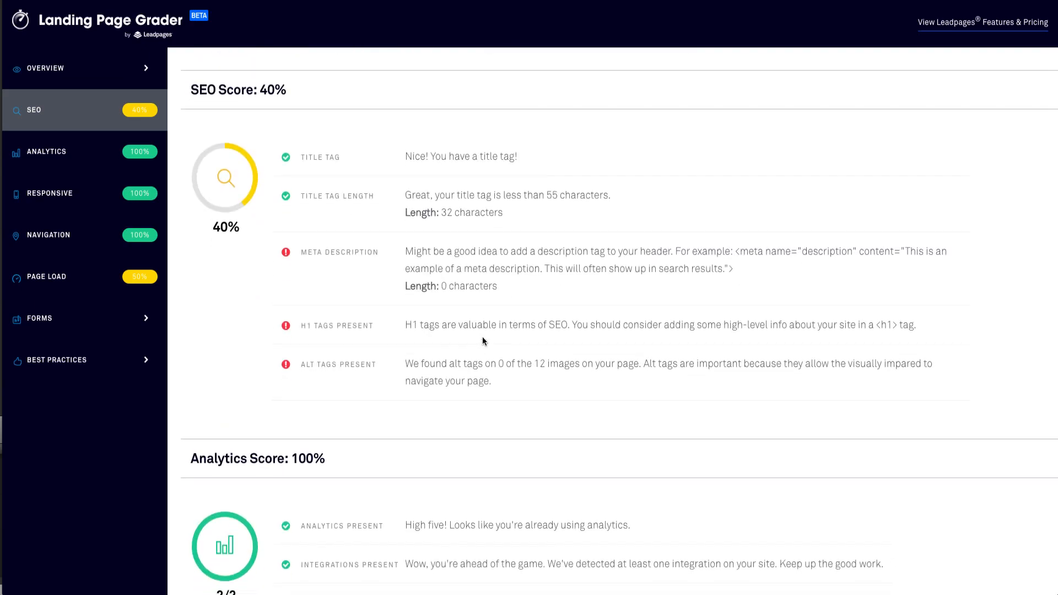
scroll(482, 341, down, 5)
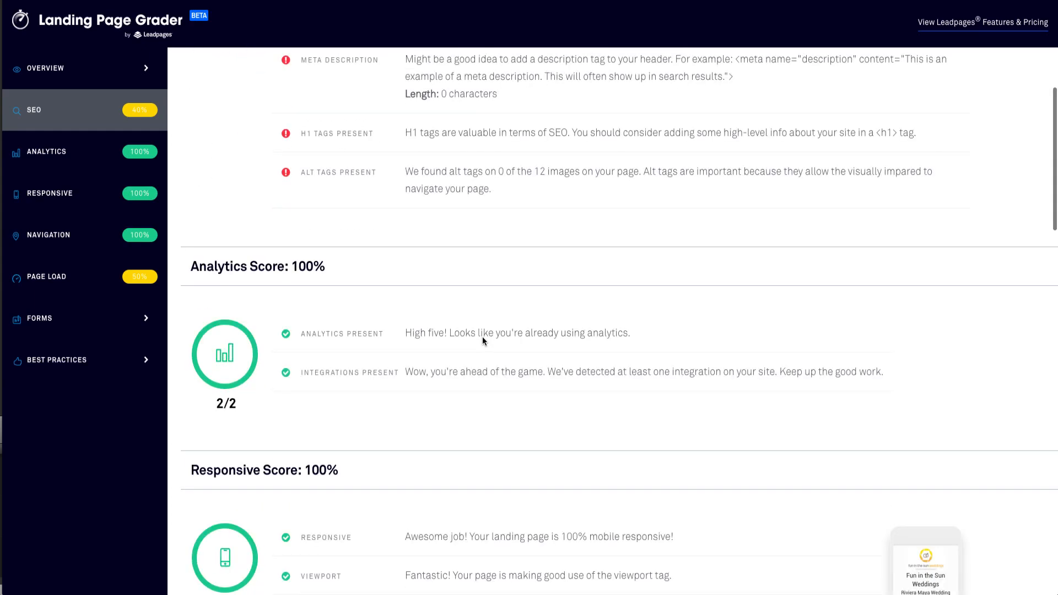
scroll(482, 341, down, 8)
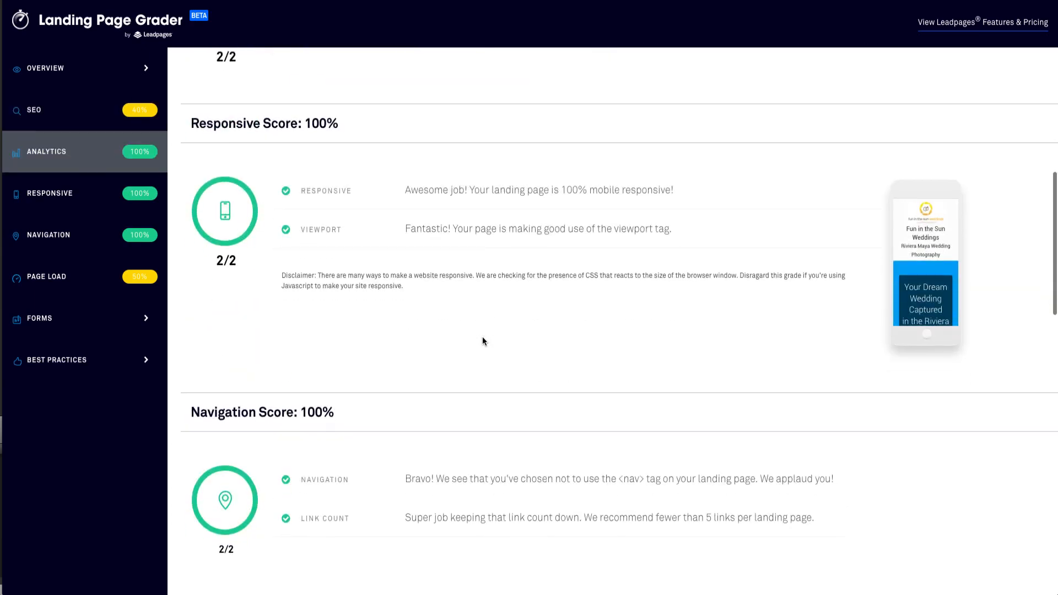
scroll(482, 341, down, 10)
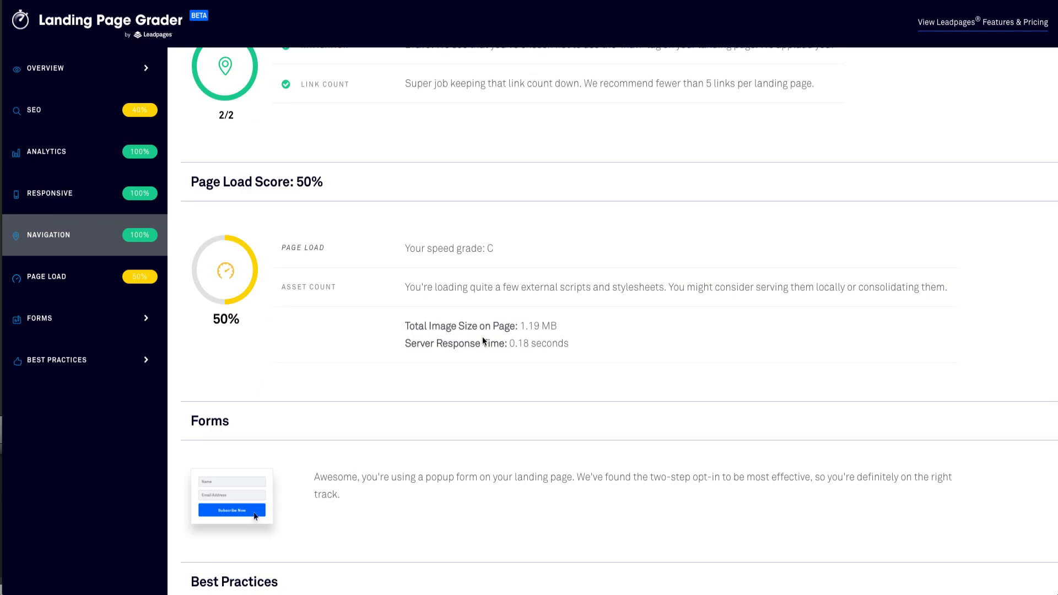
scroll(482, 341, down, 2)
scroll(482, 341, up, 10)
scroll(482, 341, up, 10)
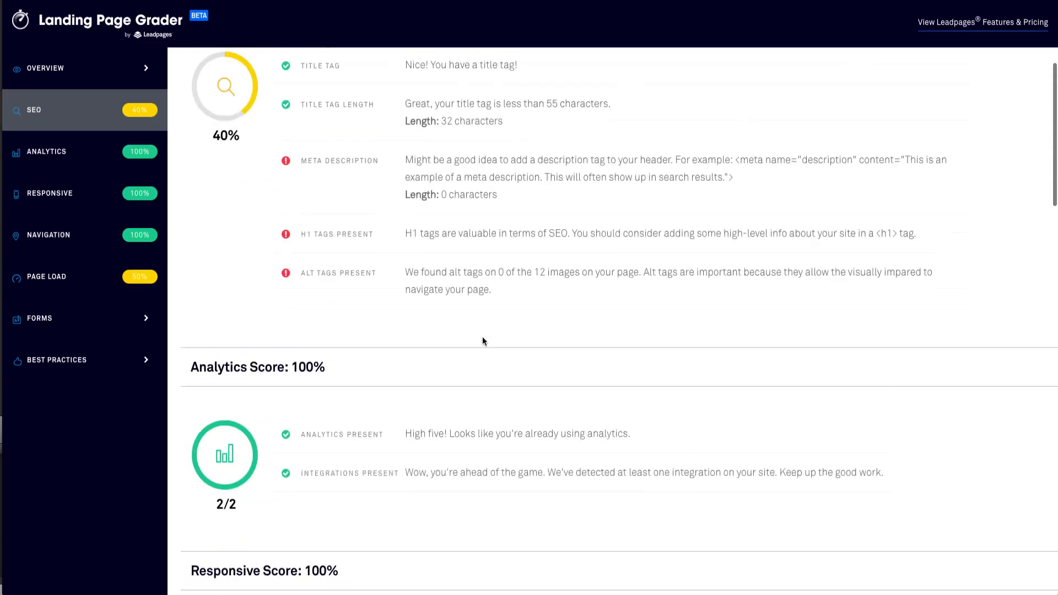
Review the grader report through to its best practices advice, and return to the SEO section
scroll(481, 341, down, 6)
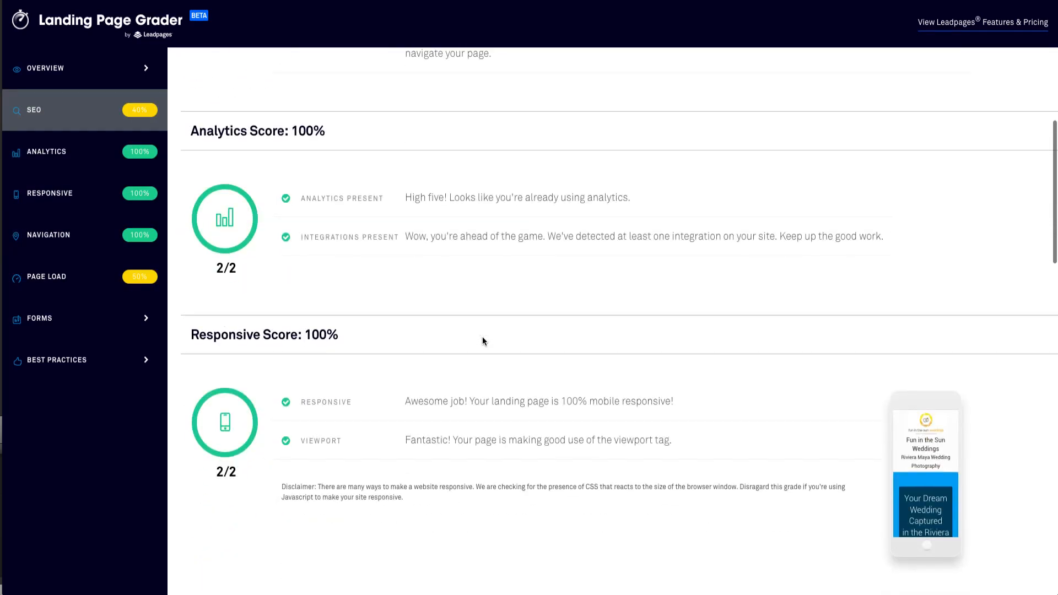
scroll(482, 341, down, 3)
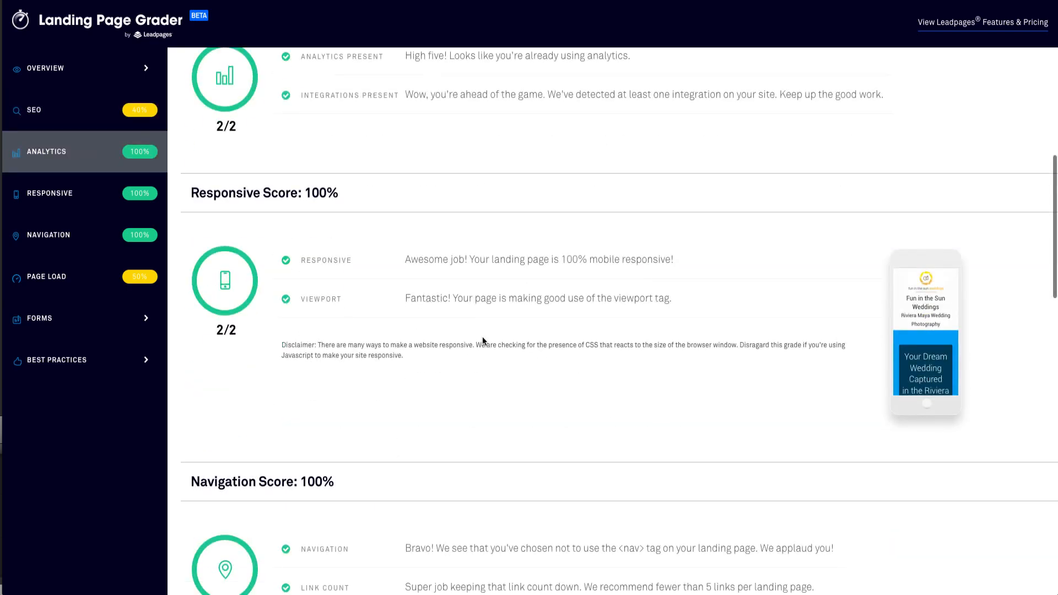
scroll(482, 341, down, 10)
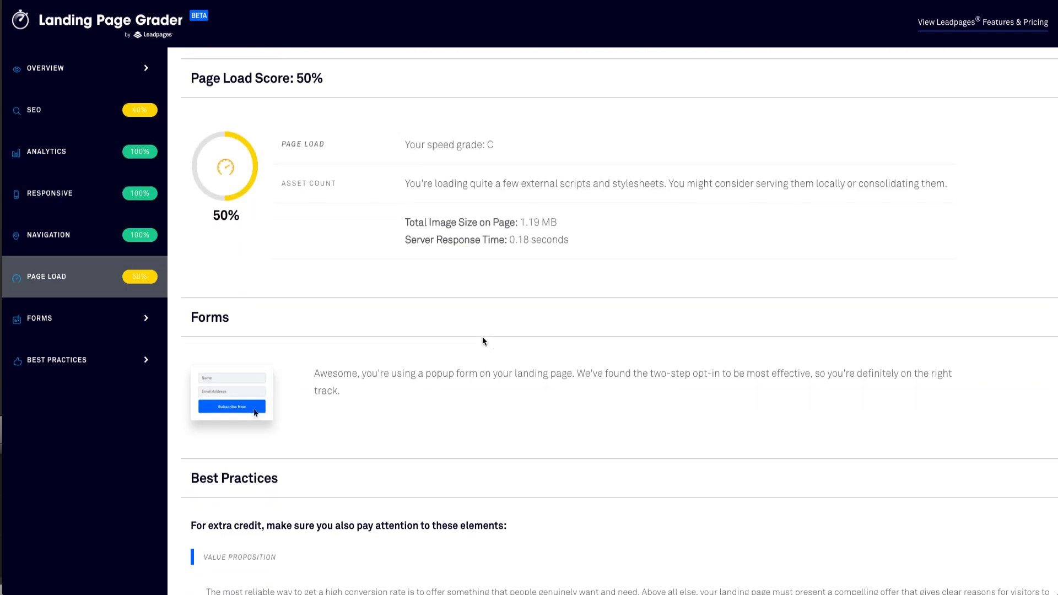
scroll(482, 341, down, 8)
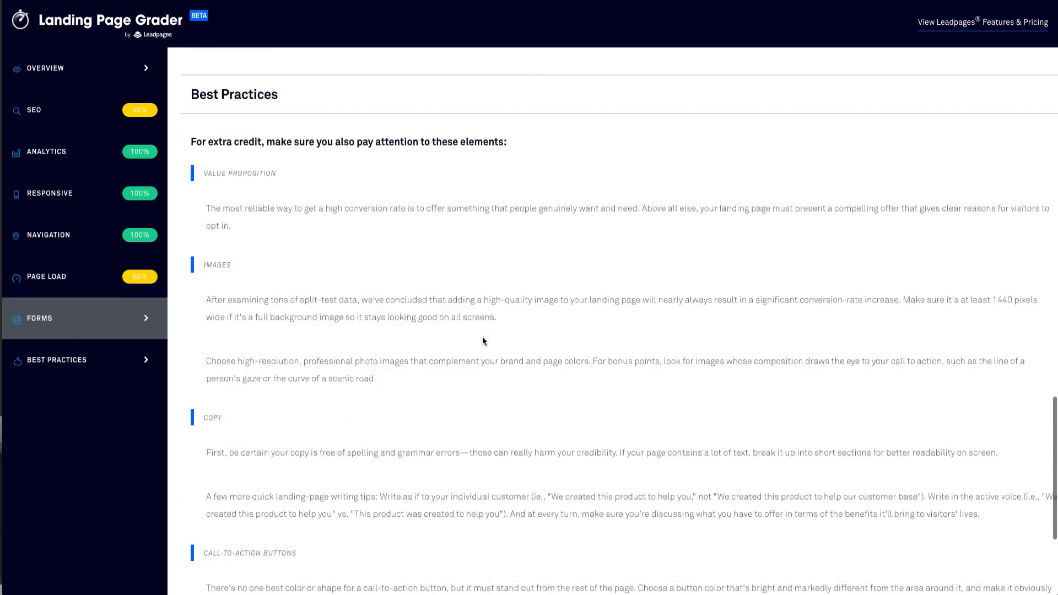
scroll(482, 341, up, 20)
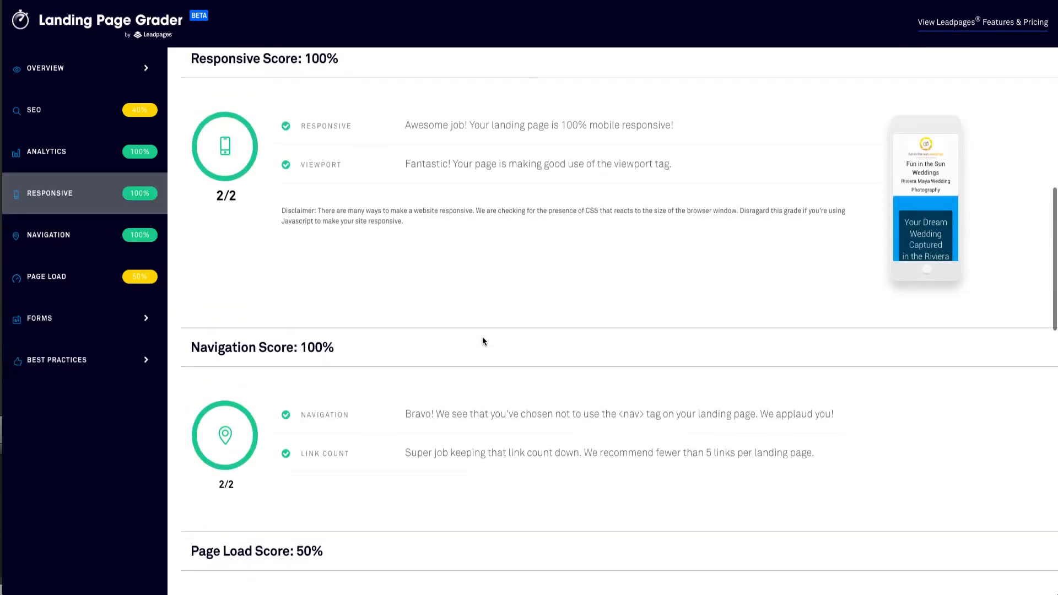
scroll(482, 341, up, 4)
scroll(482, 341, down, 3)
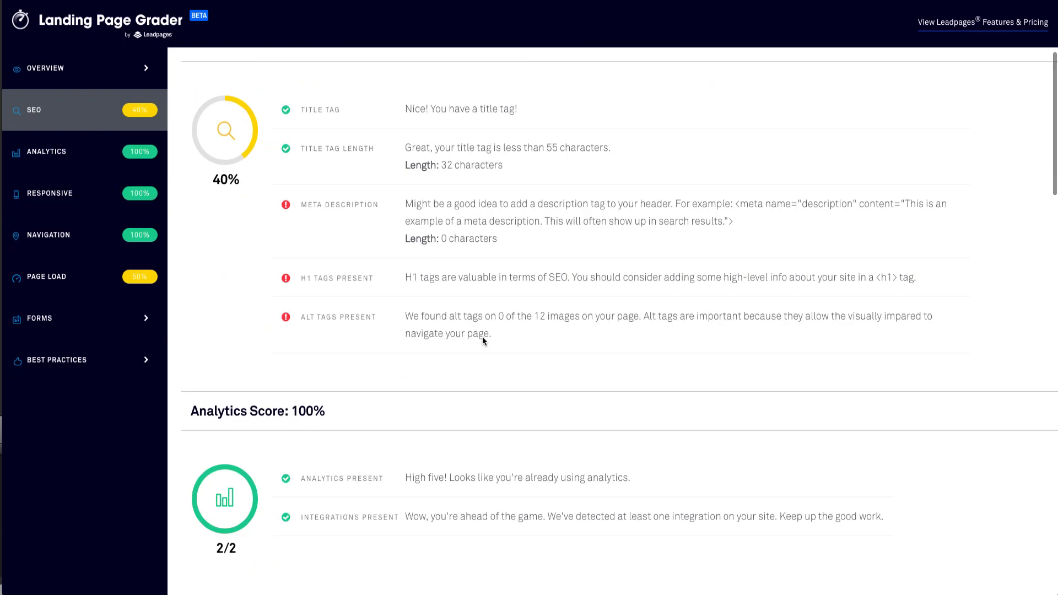
scroll(482, 339, up, 1)
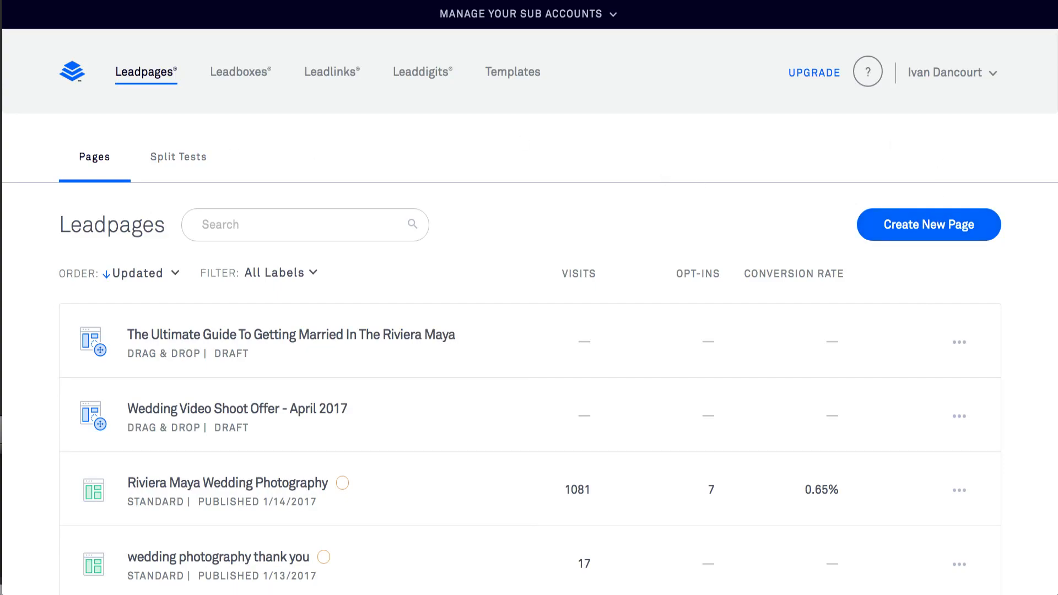
Open the template library and skim the first rows of drag-and-drop templates sorted by highest converting
click(512, 72)
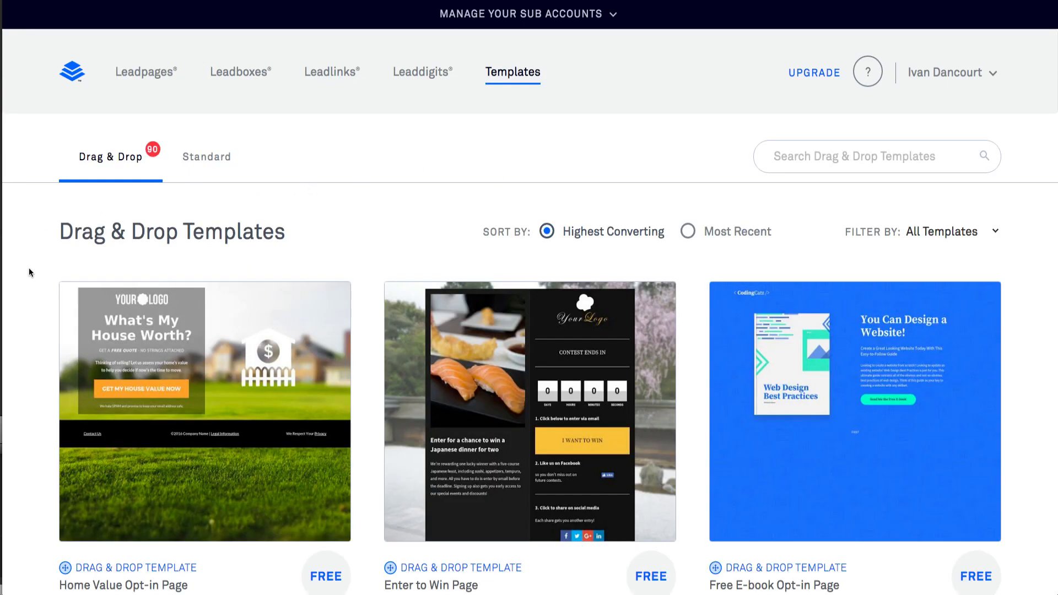
scroll(32, 284, down, 8)
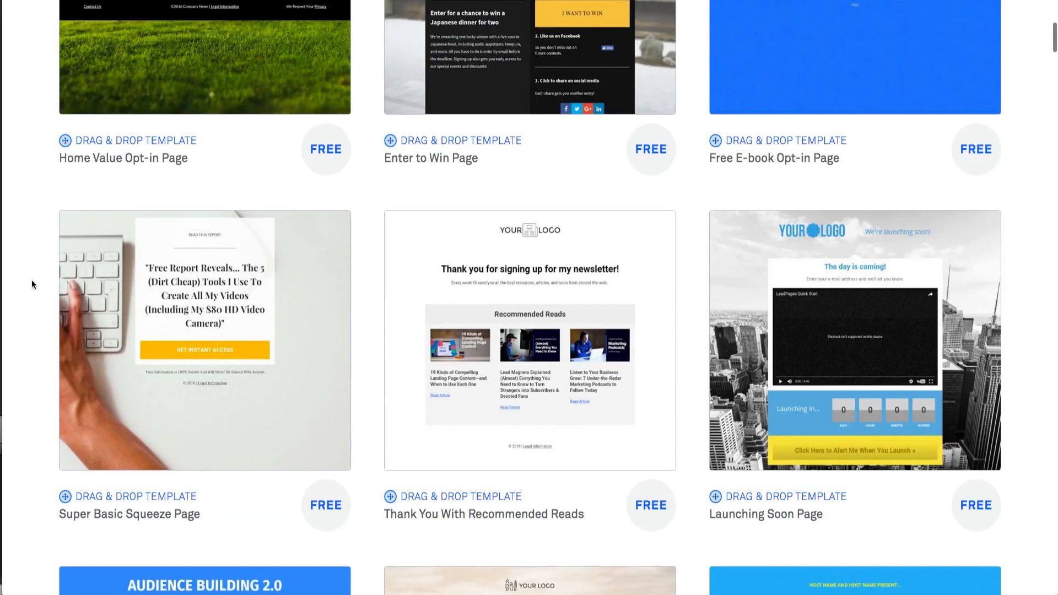
scroll(31, 284, down, 3)
scroll(32, 281, down, 4)
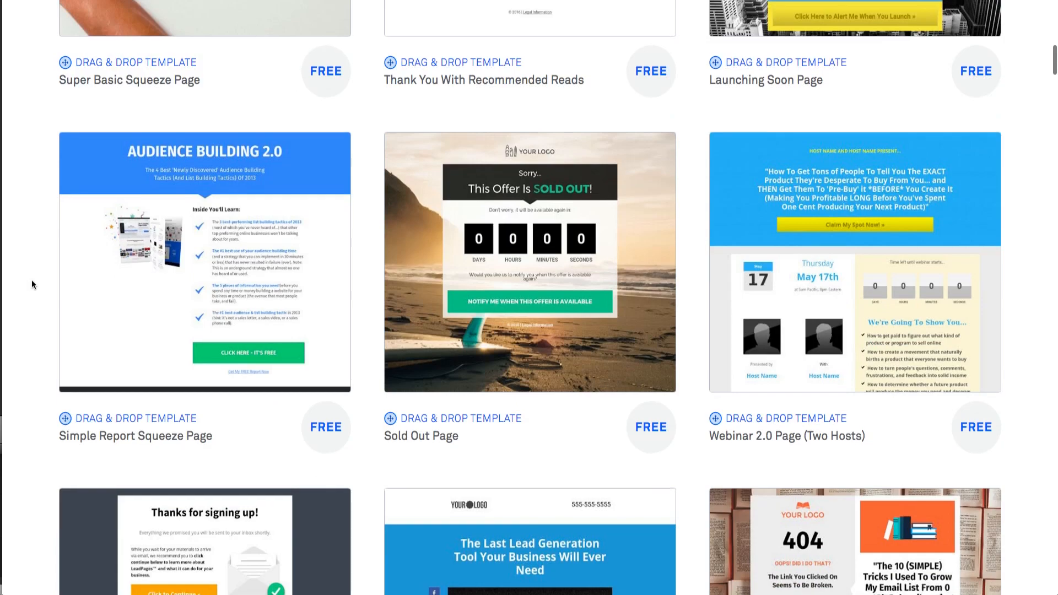
scroll(31, 281, down, 4)
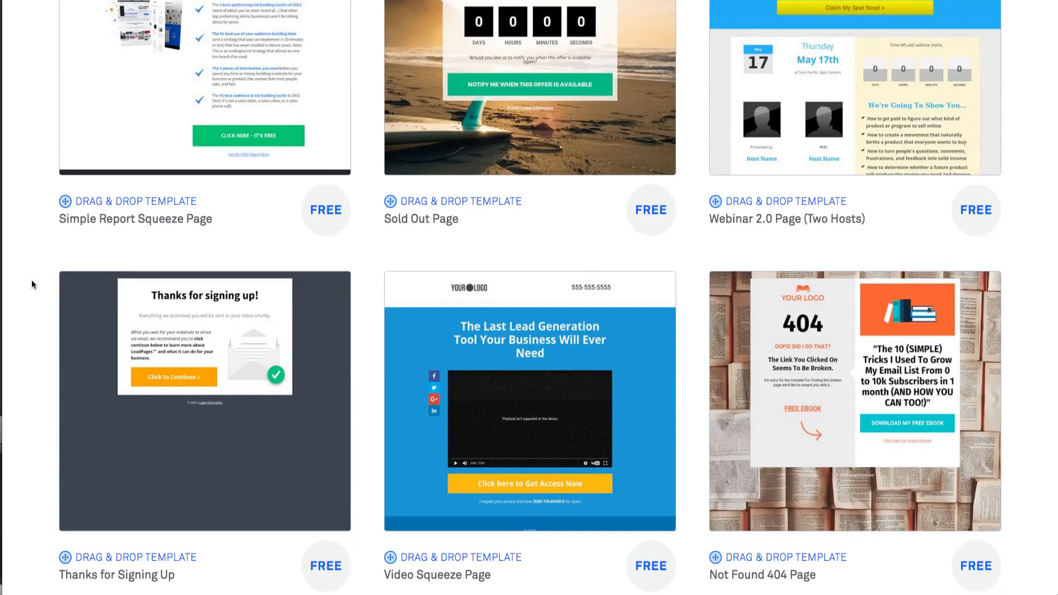
scroll(32, 283, up, 10)
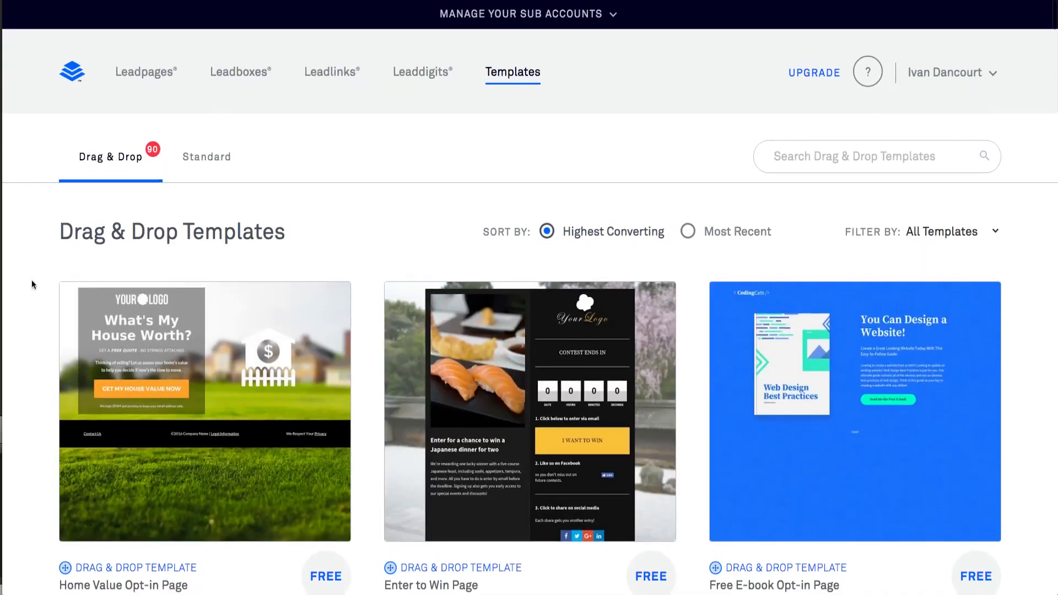
Examine the highest-converting drag-and-drop templates by name, from the Home Value Opt-in Page to the Sold Out Page
scroll(31, 284, down, 2)
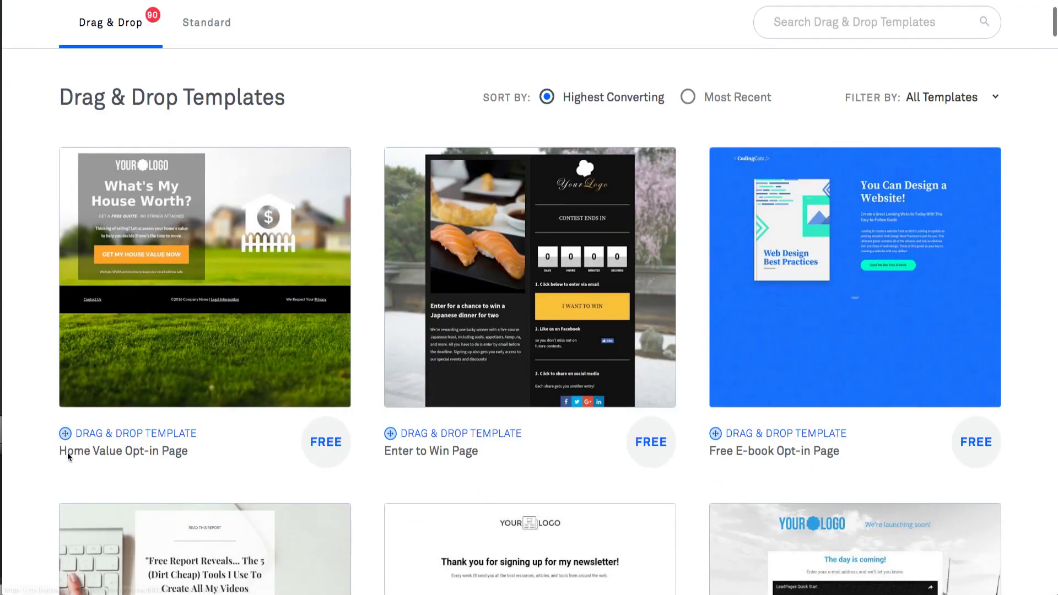
mouse_move(96, 454)
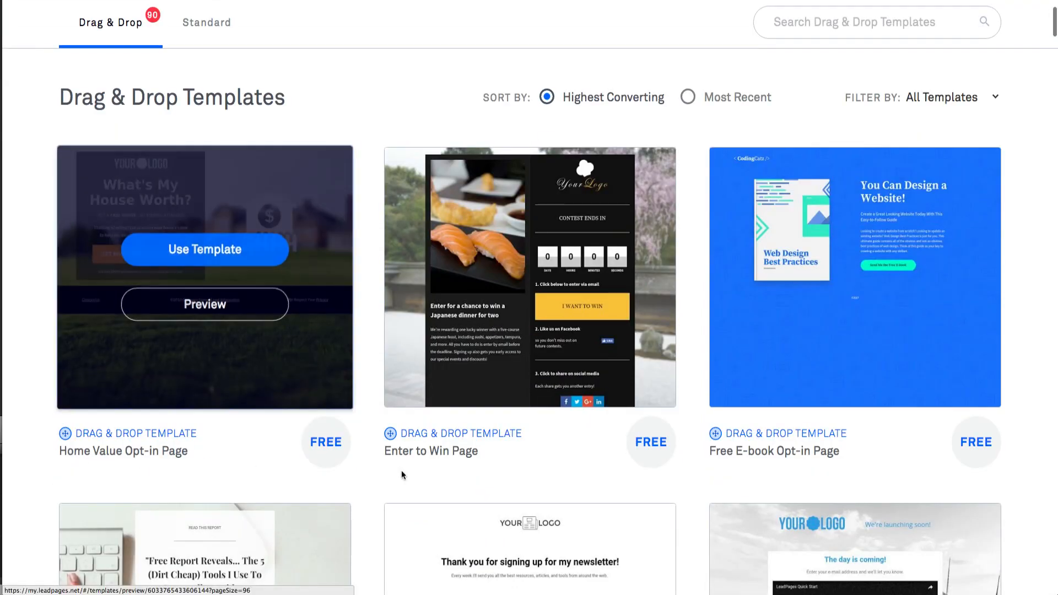
mouse_move(490, 451)
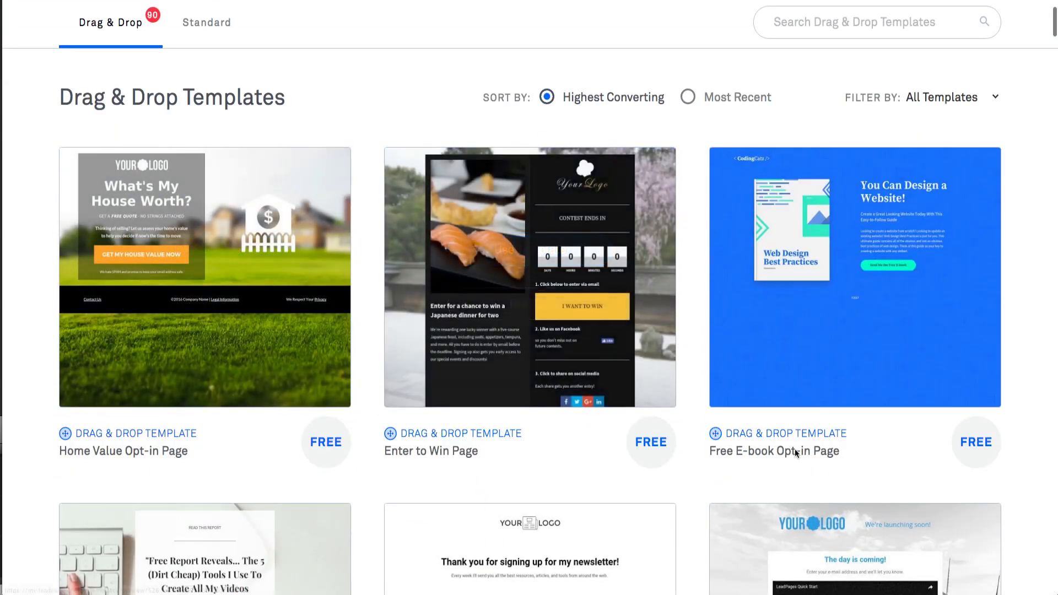
scroll(685, 495, down, 6)
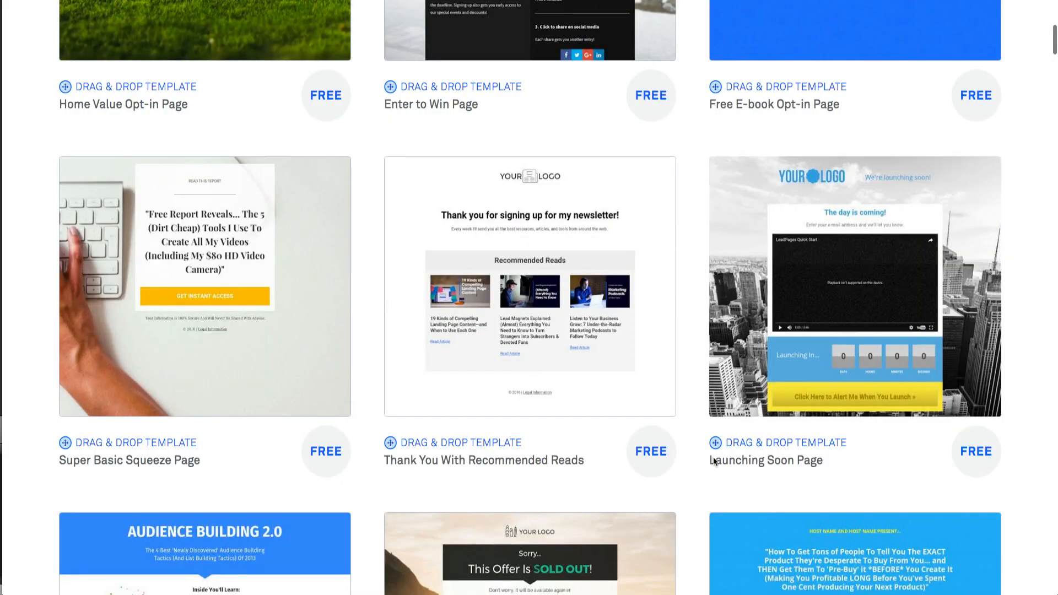
mouse_move(541, 460)
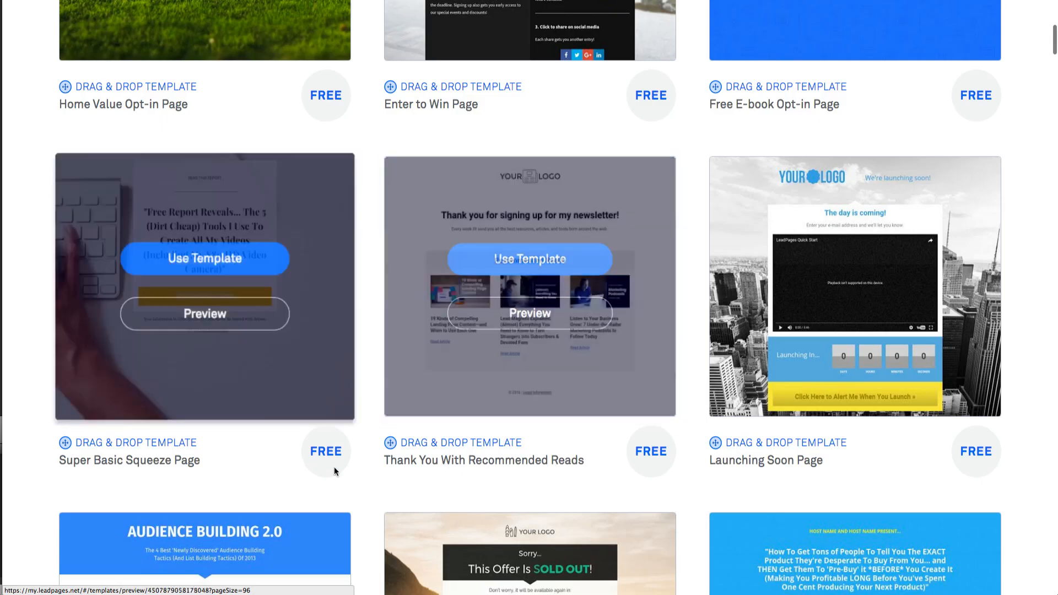
scroll(375, 495, down, 5)
scroll(374, 495, down, 9)
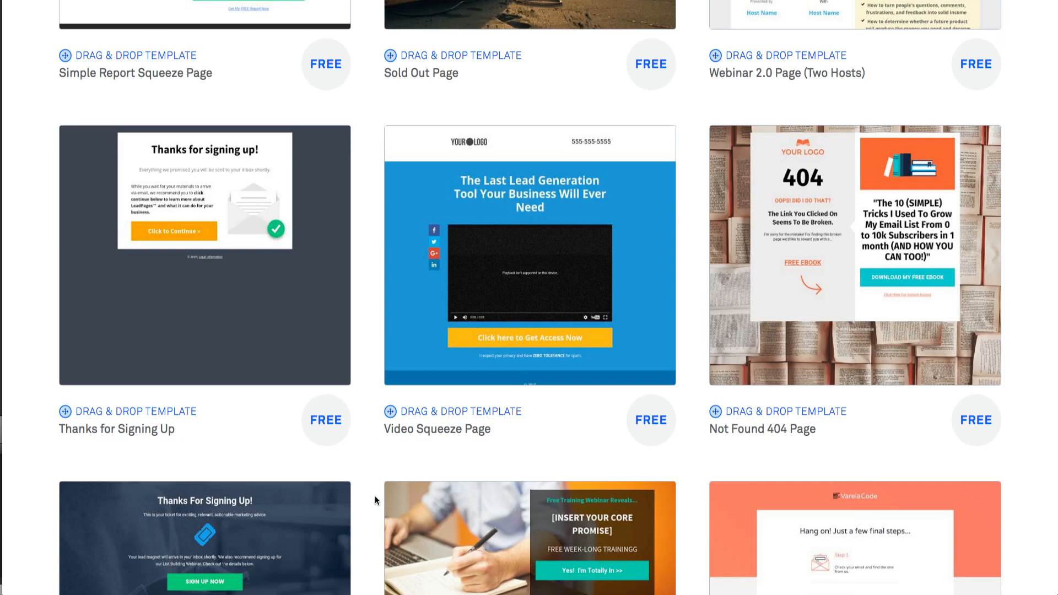
scroll(375, 501, up, 5)
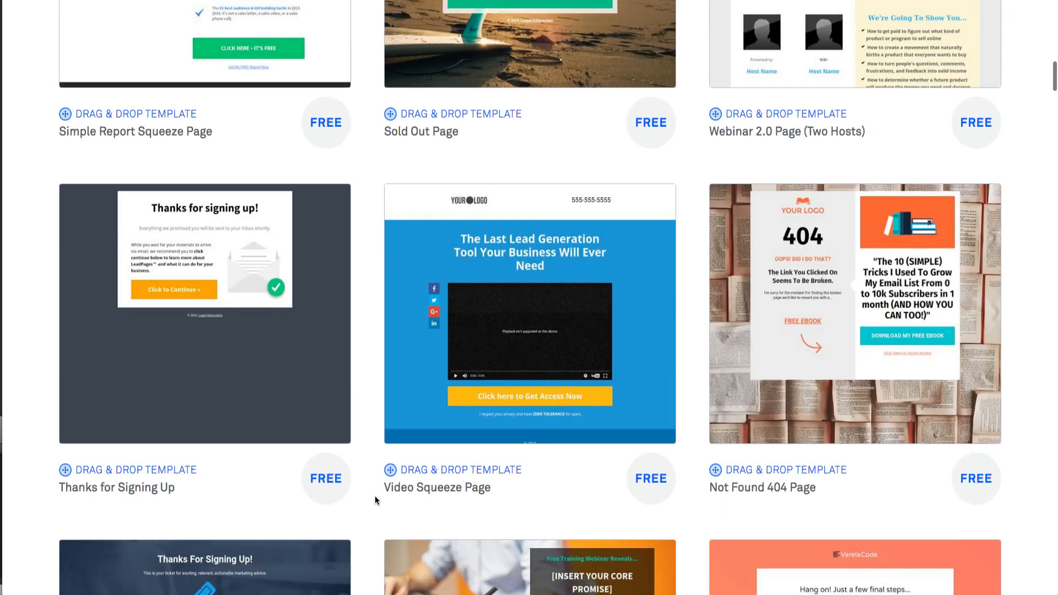
scroll(375, 499, up, 2)
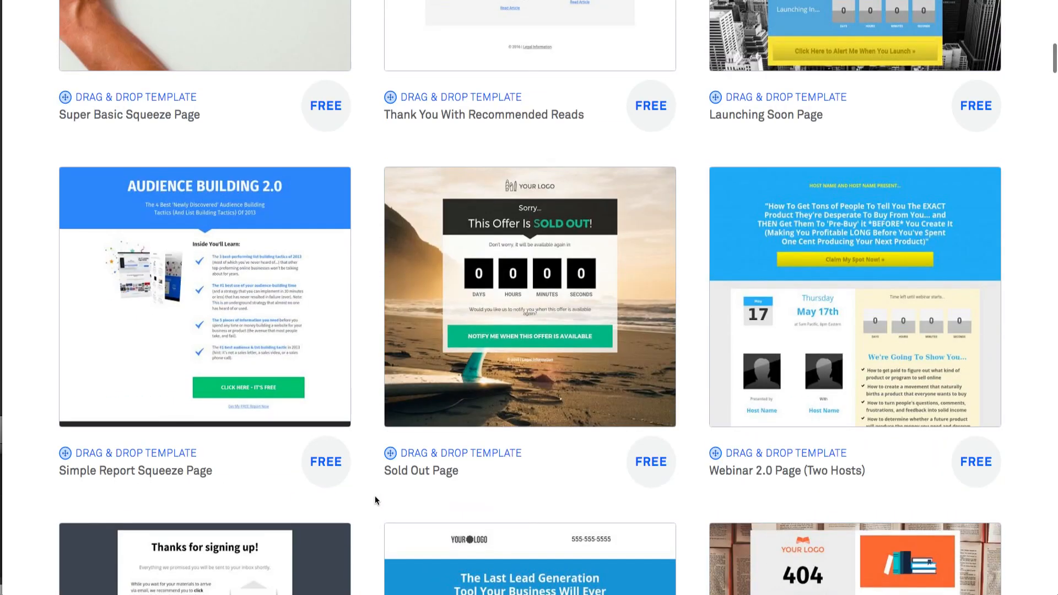
mouse_move(444, 471)
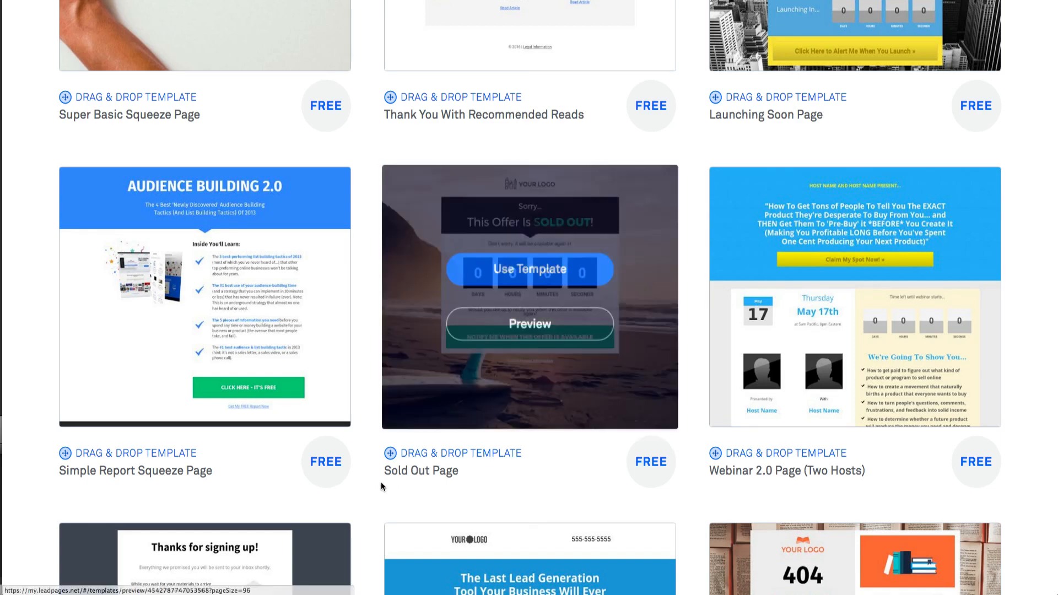
Browse deeper through the drag-and-drop template gallery for other page types, and return to its beginning
scroll(383, 489, down, 15)
scroll(373, 488, down, 6)
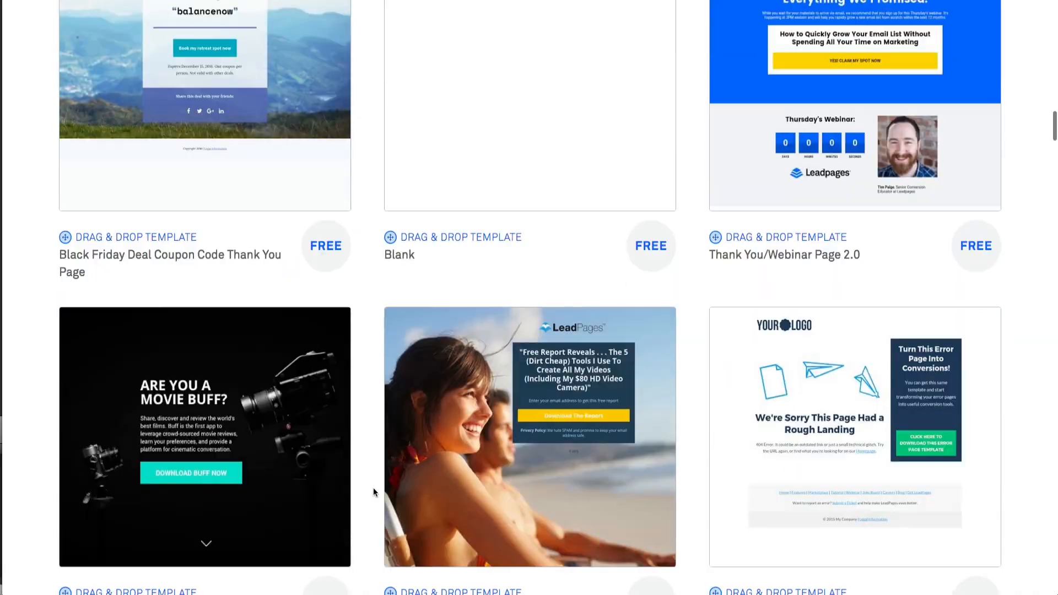
scroll(373, 489, down, 6)
scroll(373, 492, down, 20)
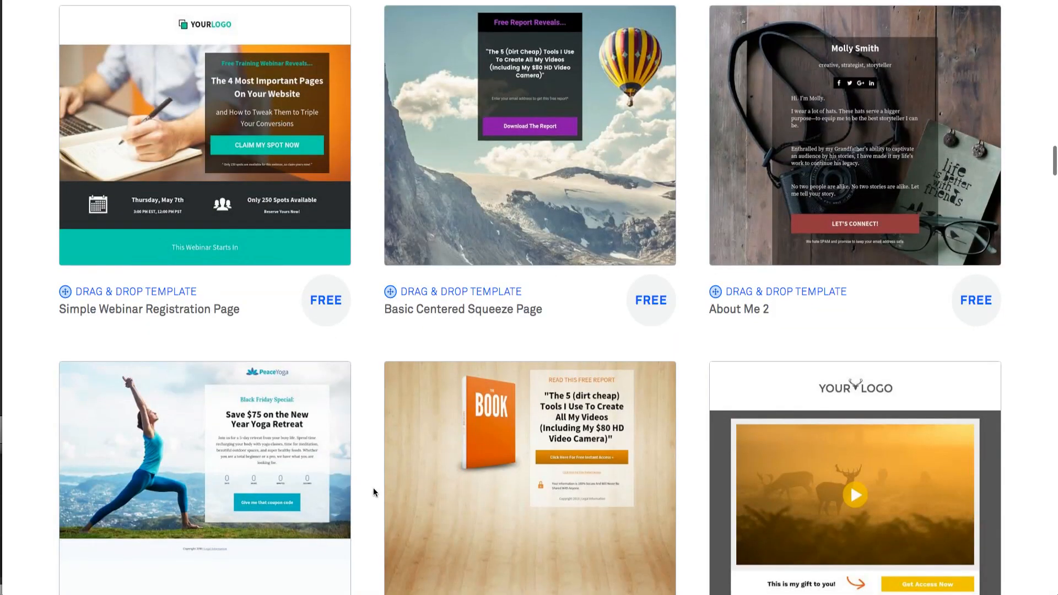
scroll(373, 492, down, 5)
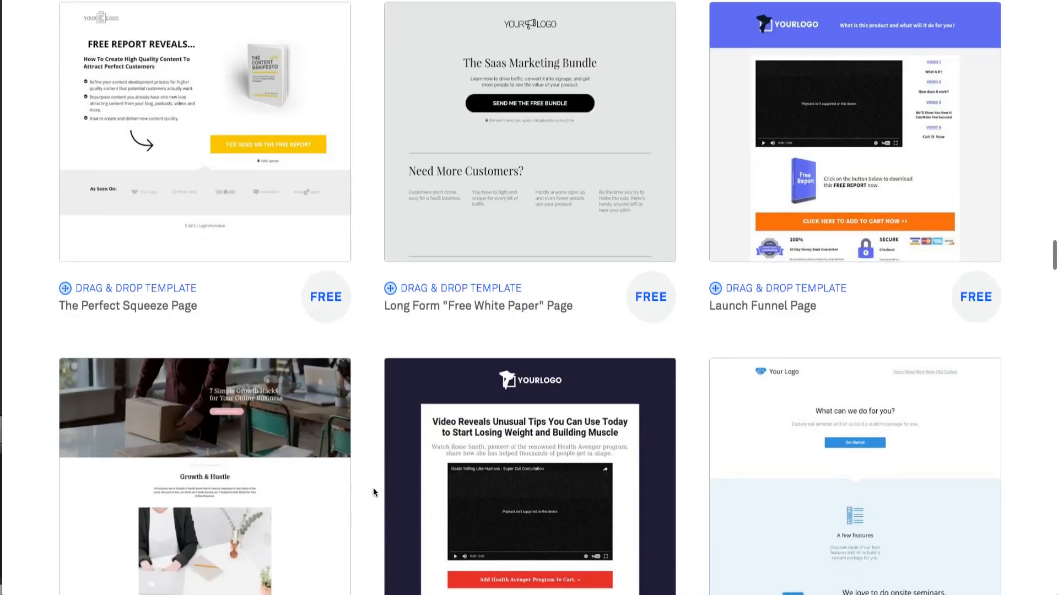
scroll(373, 492, up, 5)
scroll(373, 492, up, 5)
scroll(372, 487, down, 12)
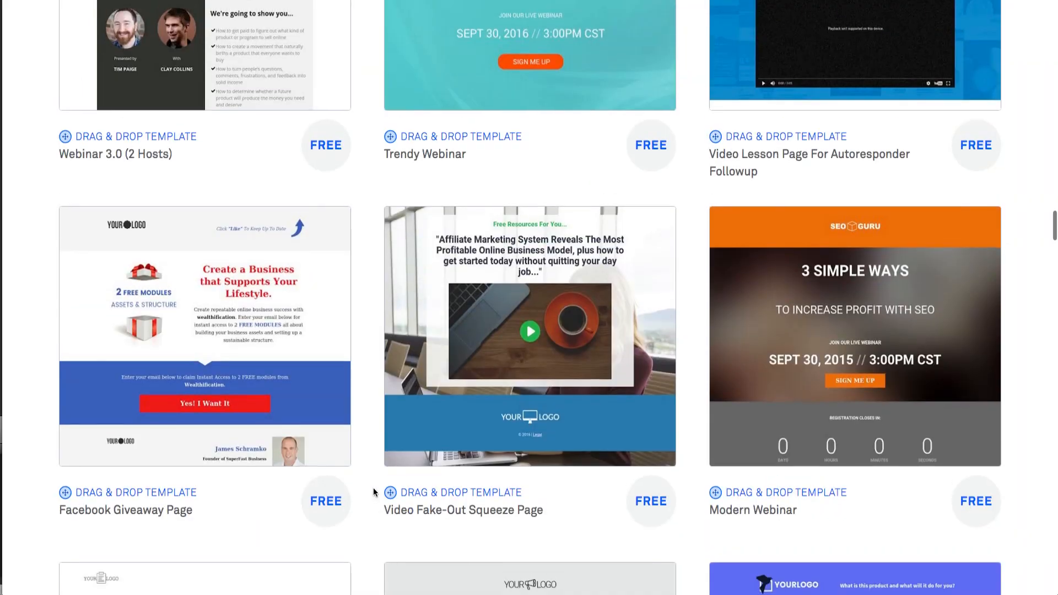
scroll(372, 488, down, 6)
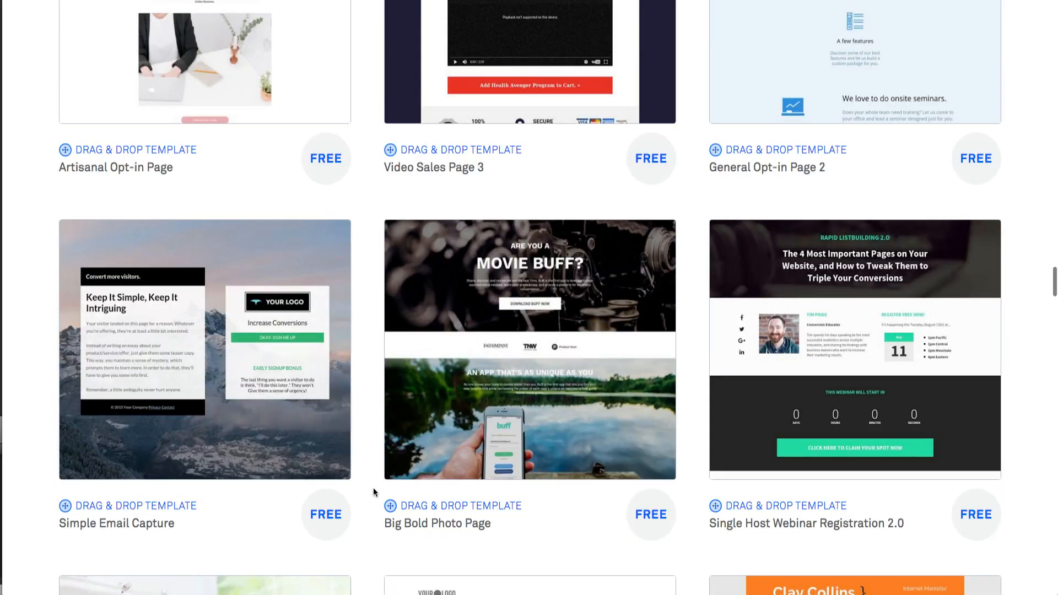
scroll(372, 488, up, 12)
scroll(373, 487, up, 20)
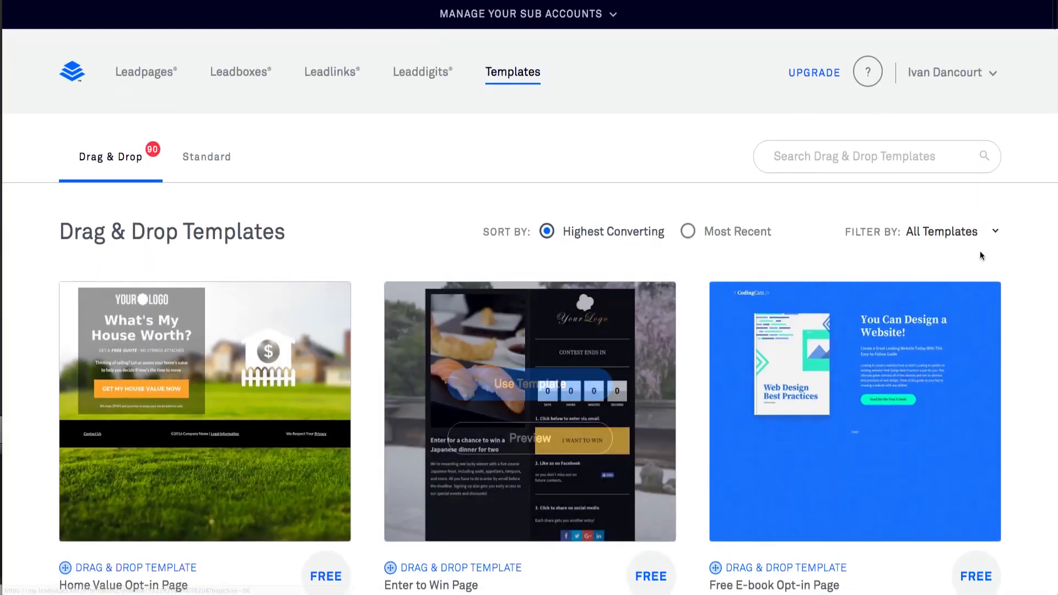
Look through the template filter's categories from App to Wifi and its Show Premium option, leaving the filter on All Templates
click(993, 231)
scroll(970, 327, down, 9)
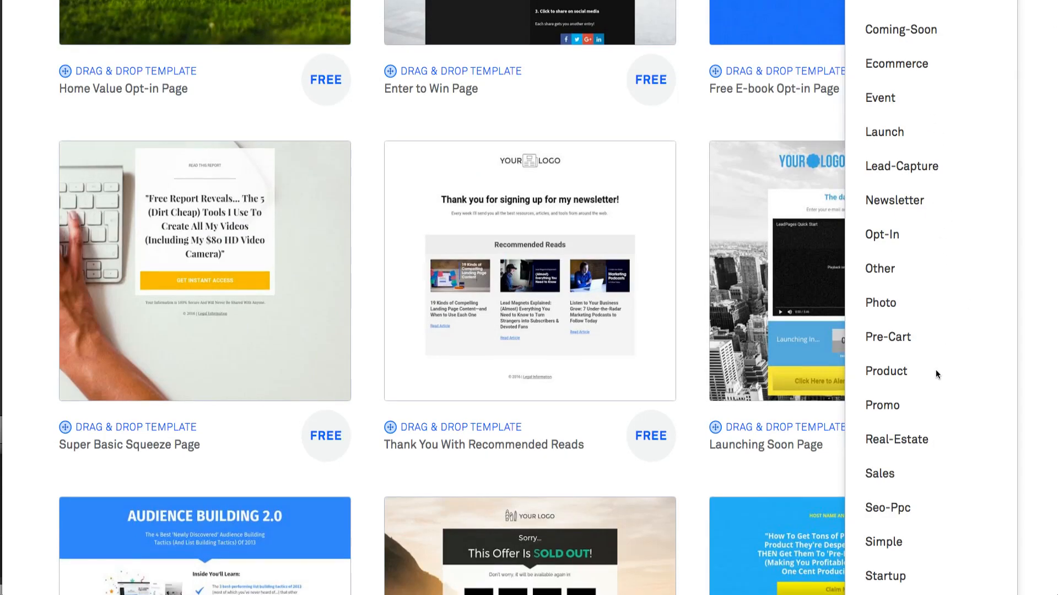
scroll(936, 373, down, 6)
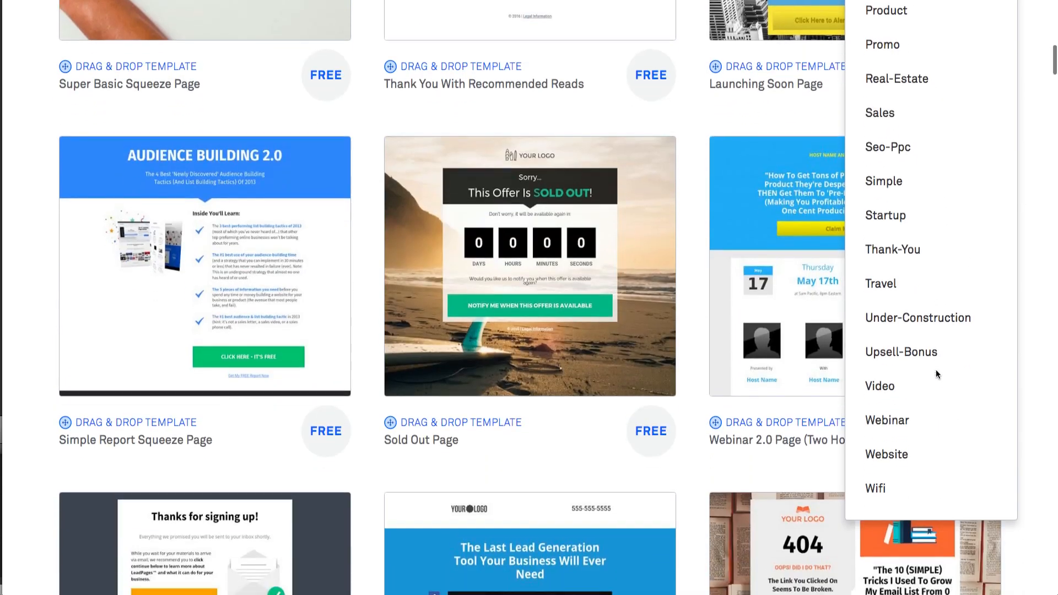
scroll(936, 369, up, 15)
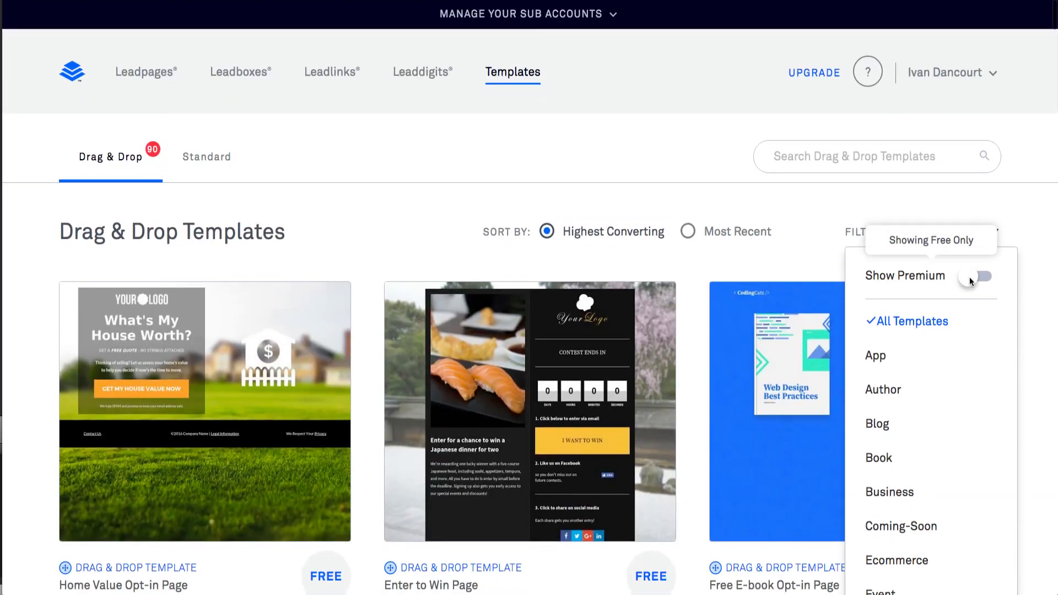
click(807, 262)
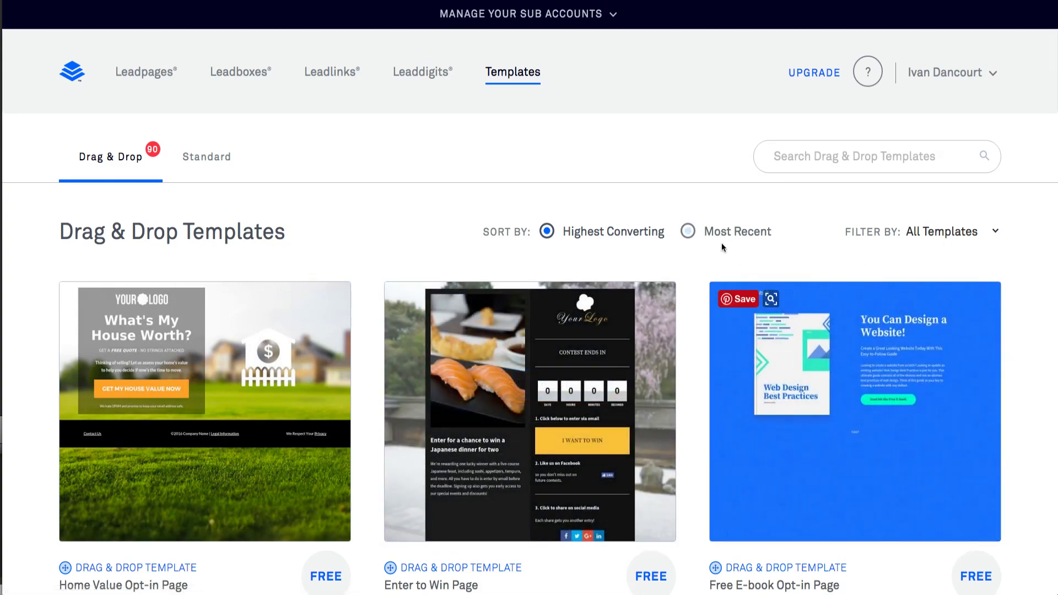
Browse the highest-converting drag-and-drop templates and open a preview of the Big Bold Opt-In Page
scroll(689, 379, down, 12)
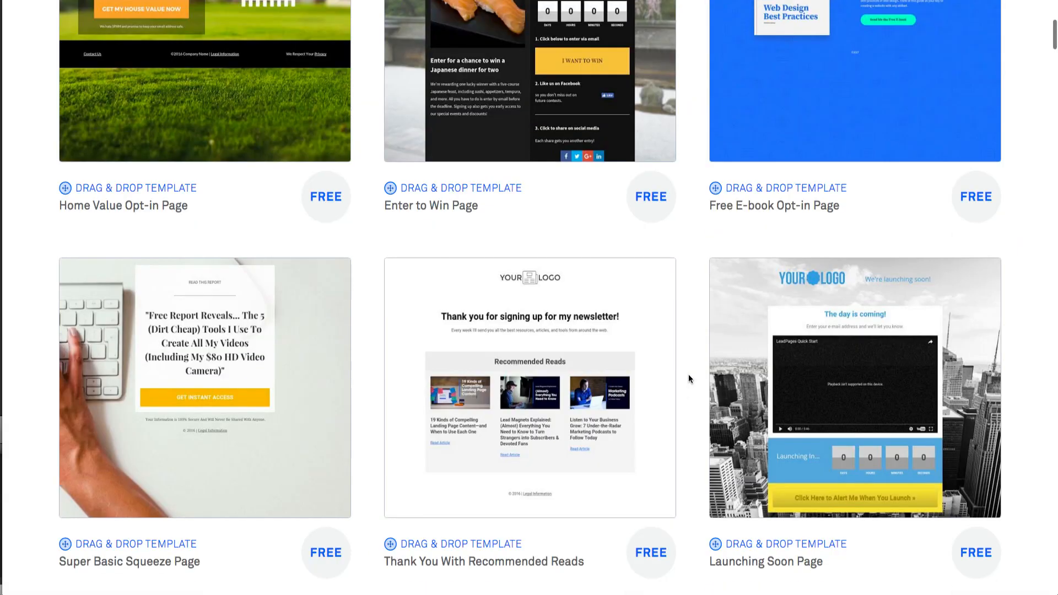
scroll(689, 375, down, 5)
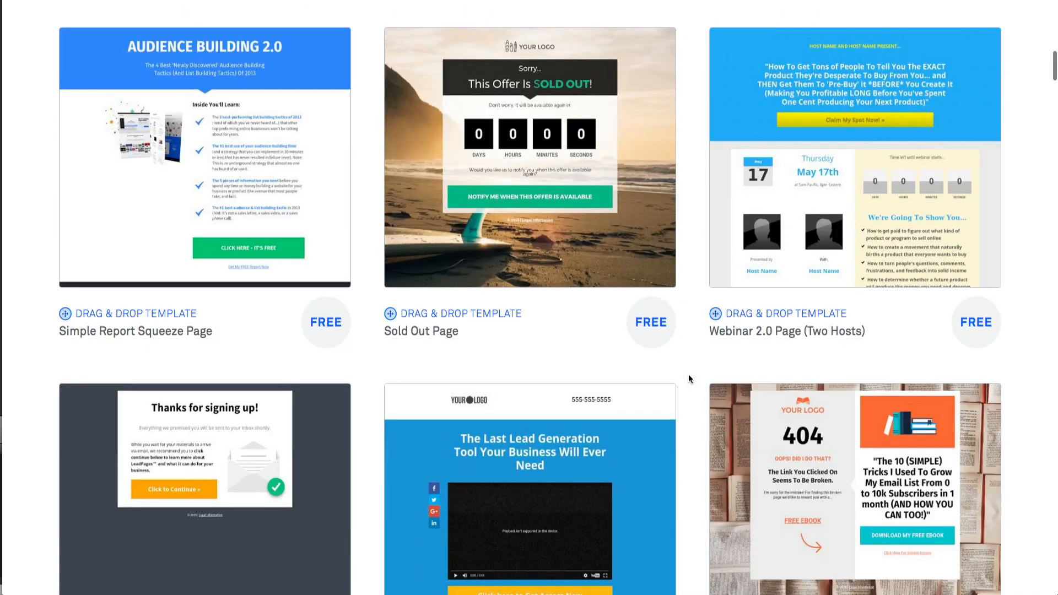
scroll(689, 380, up, 17)
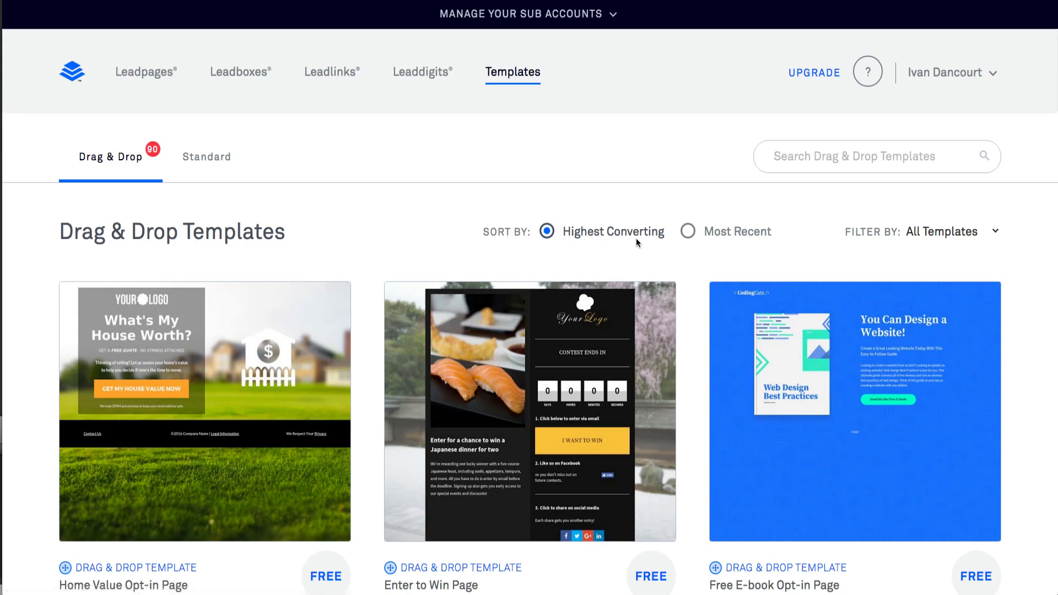
scroll(692, 340, down, 3)
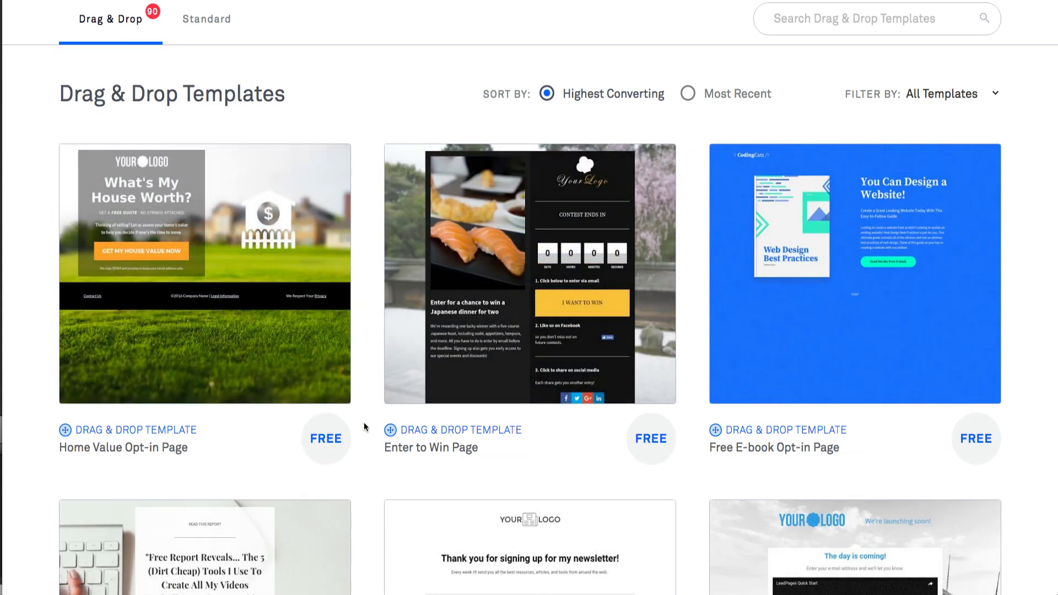
scroll(363, 422, down, 8)
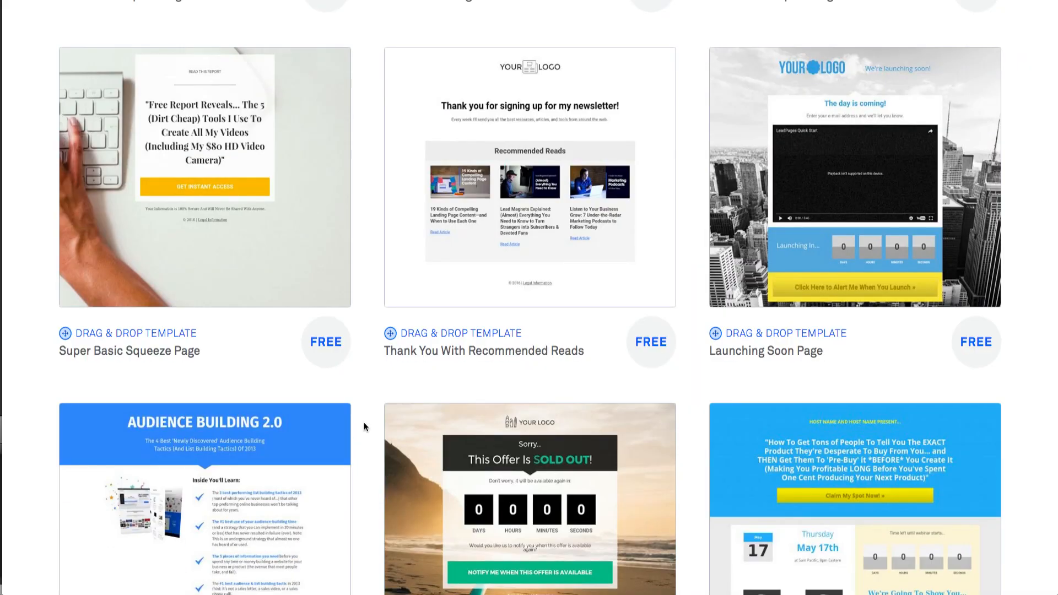
scroll(363, 422, down, 20)
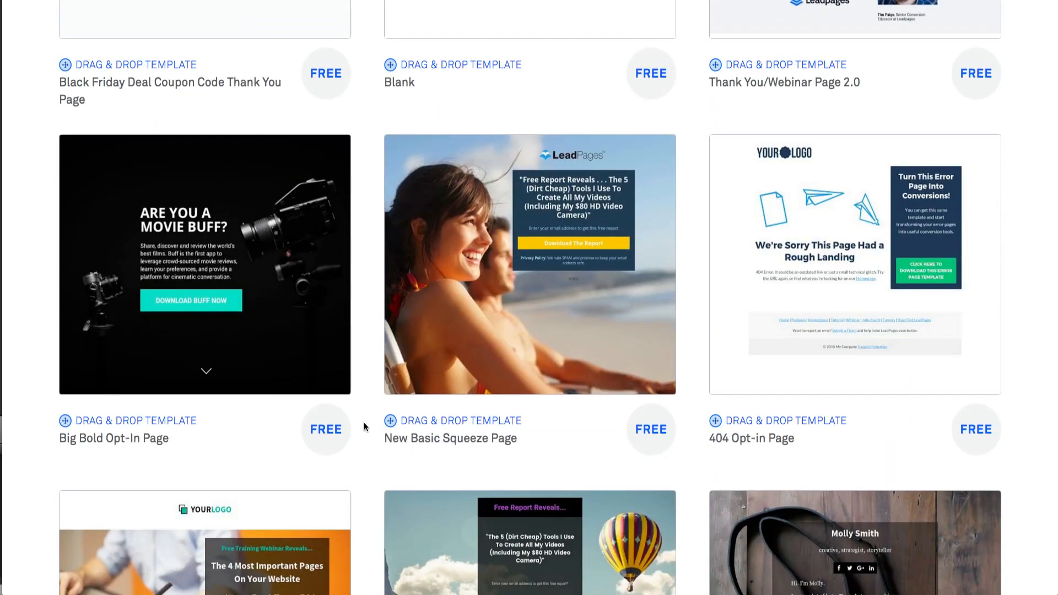
mouse_move(236, 338)
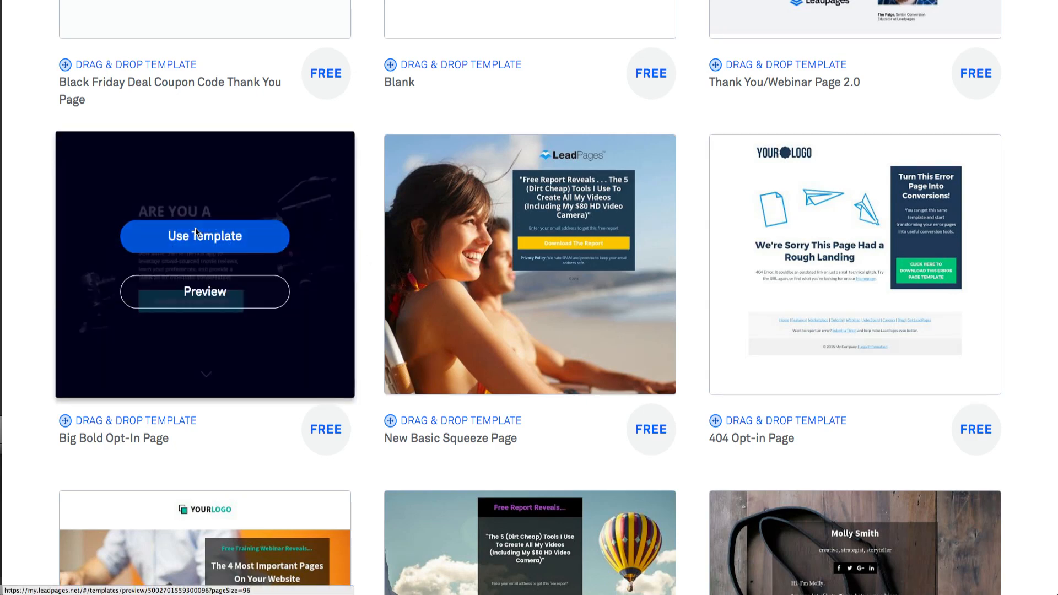
click(197, 295)
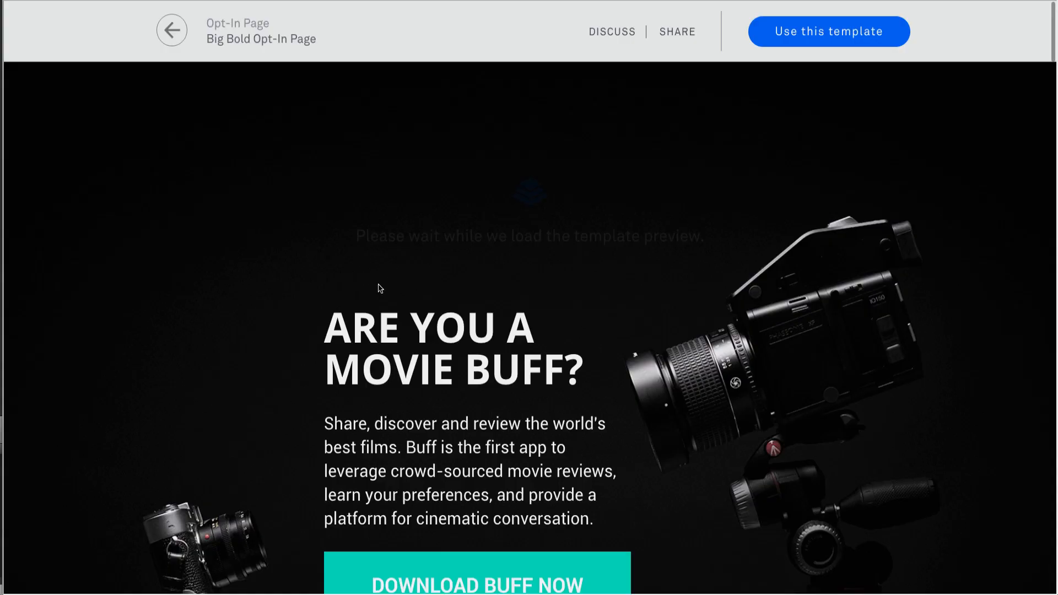
Look over the start of the Big Bold Opt-In Page preview, and open and close its Download Buff Now pop-up form
scroll(760, 392, down, 7)
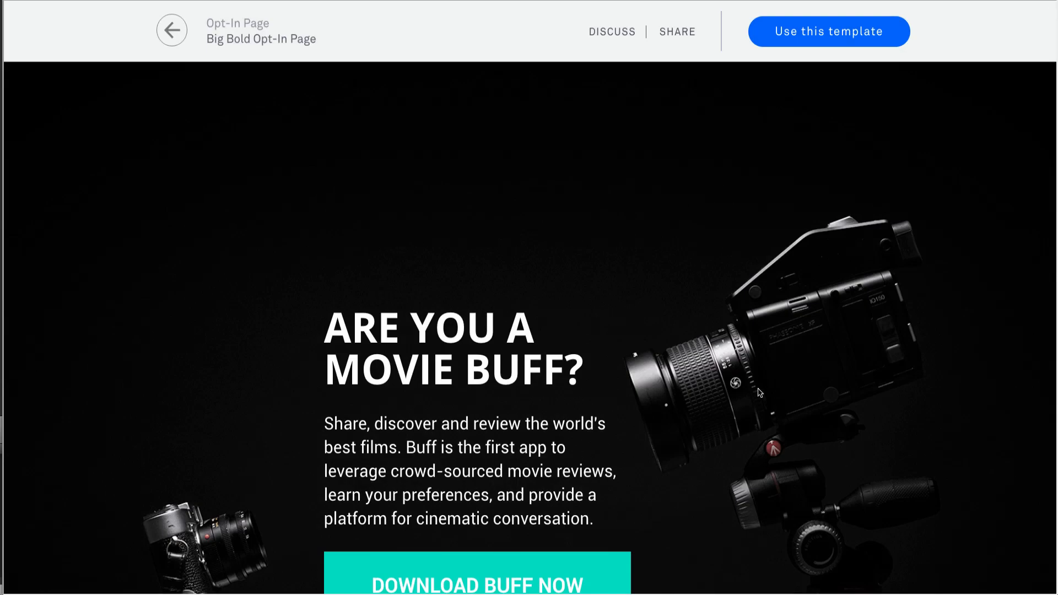
scroll(759, 393, down, 3)
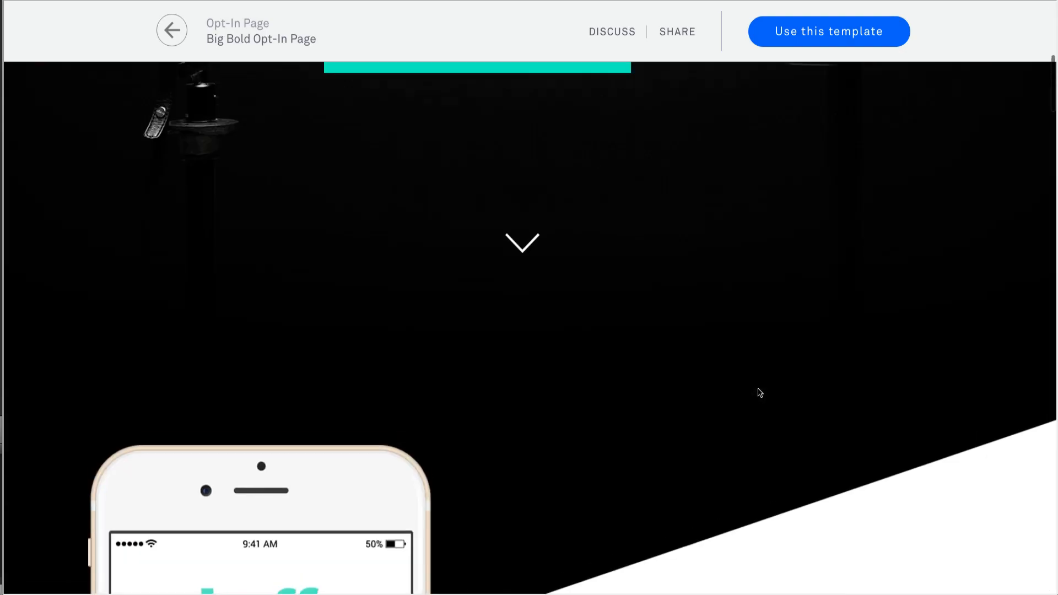
scroll(759, 392, up, 6)
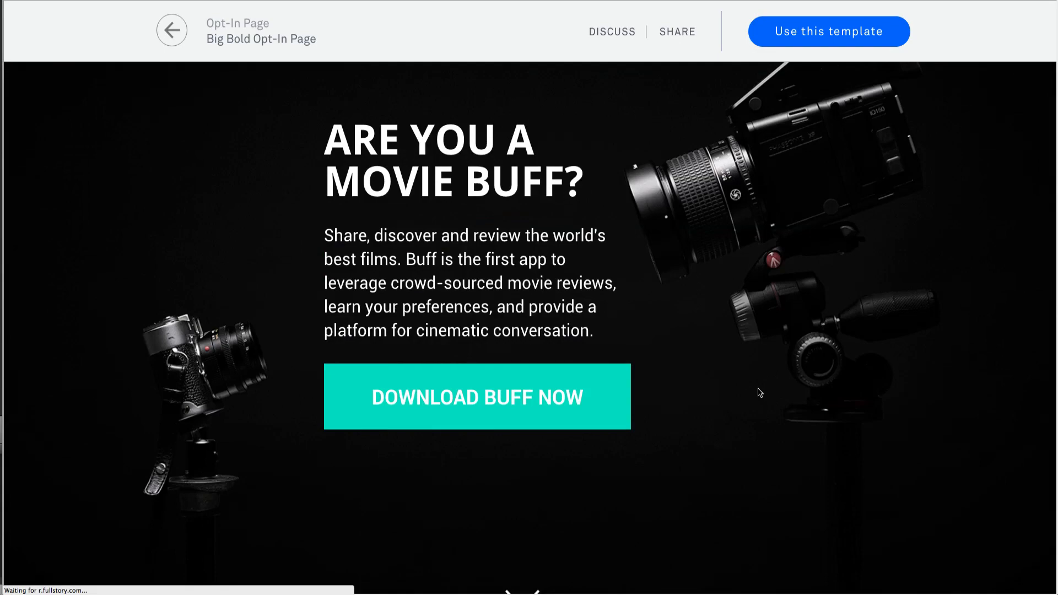
scroll(492, 350, down, 5)
scroll(479, 196, up, 3)
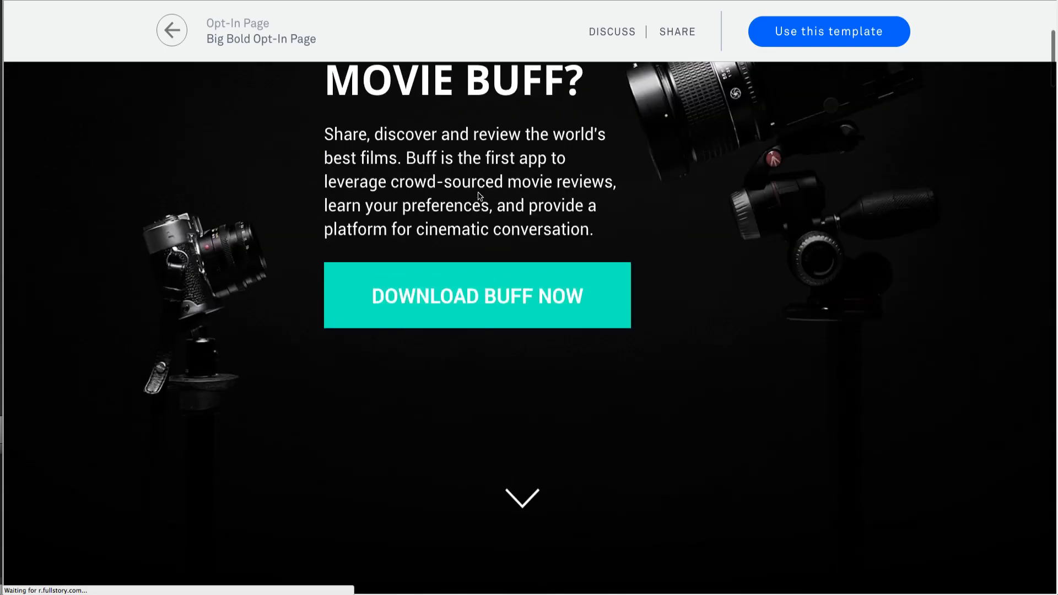
click(464, 303)
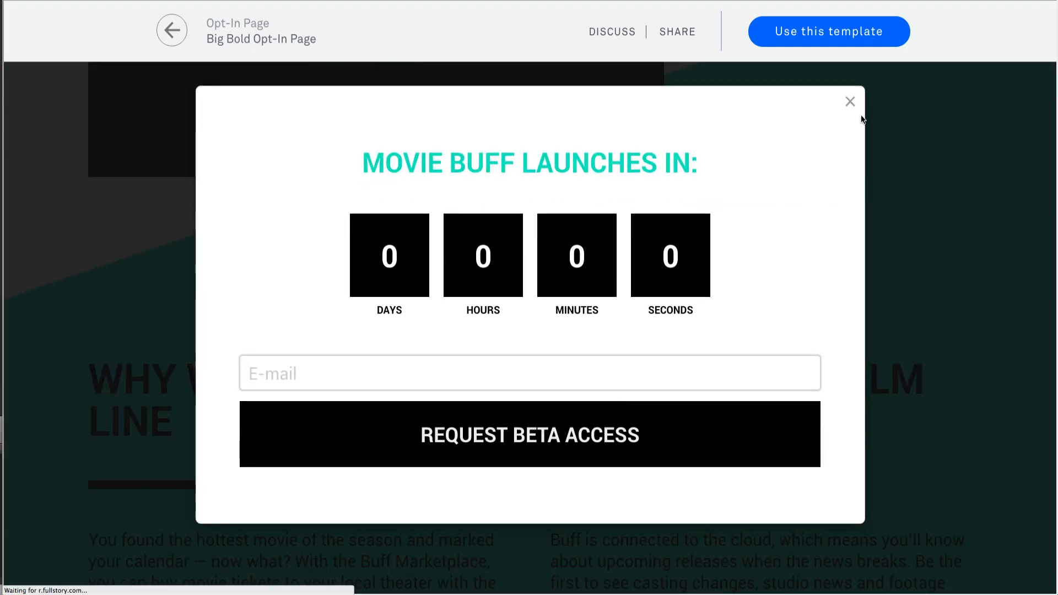
click(850, 102)
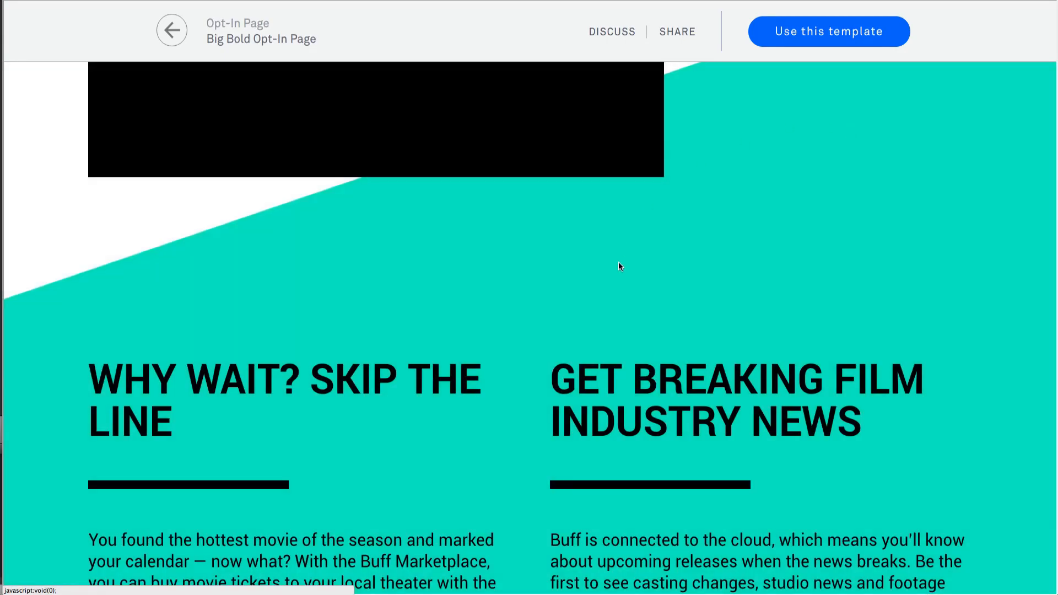
Skim the previewed page, then bring up the Download Buff Now countdown form once more and dismiss it
scroll(618, 264, down, 10)
scroll(618, 263, up, 10)
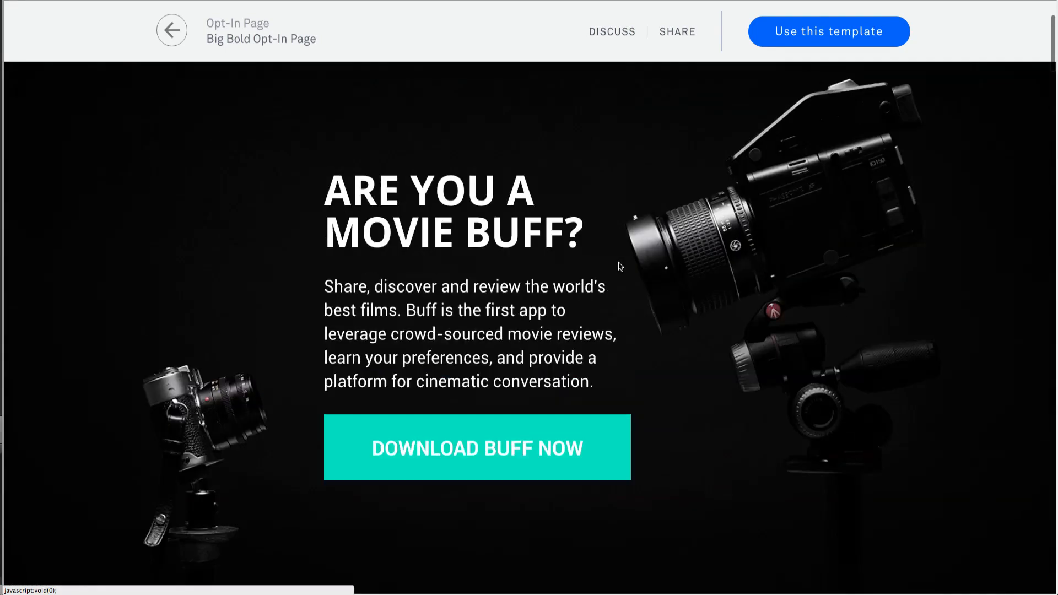
scroll(620, 267, down, 4)
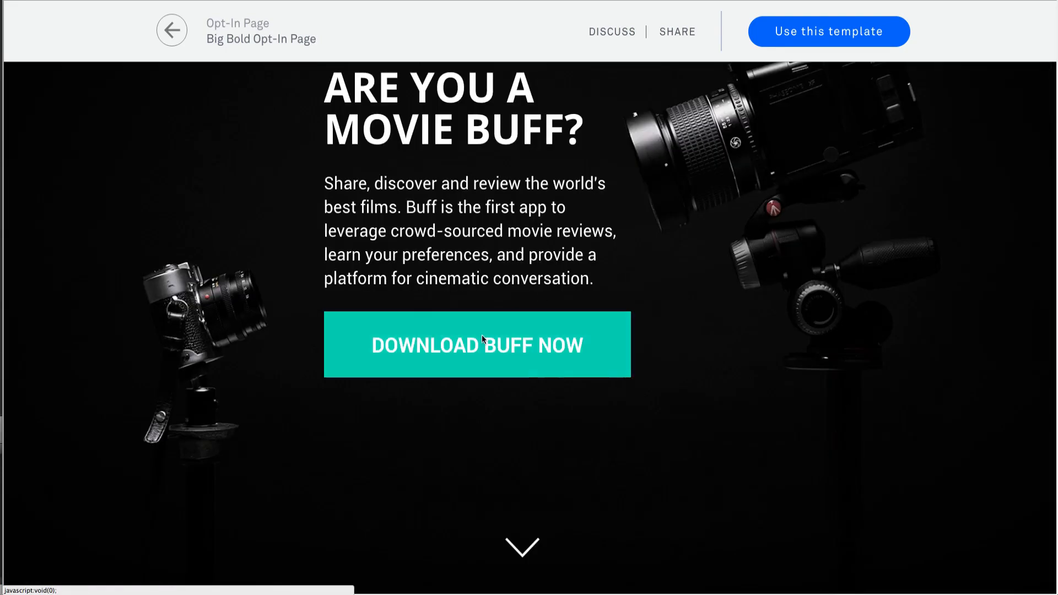
click(468, 340)
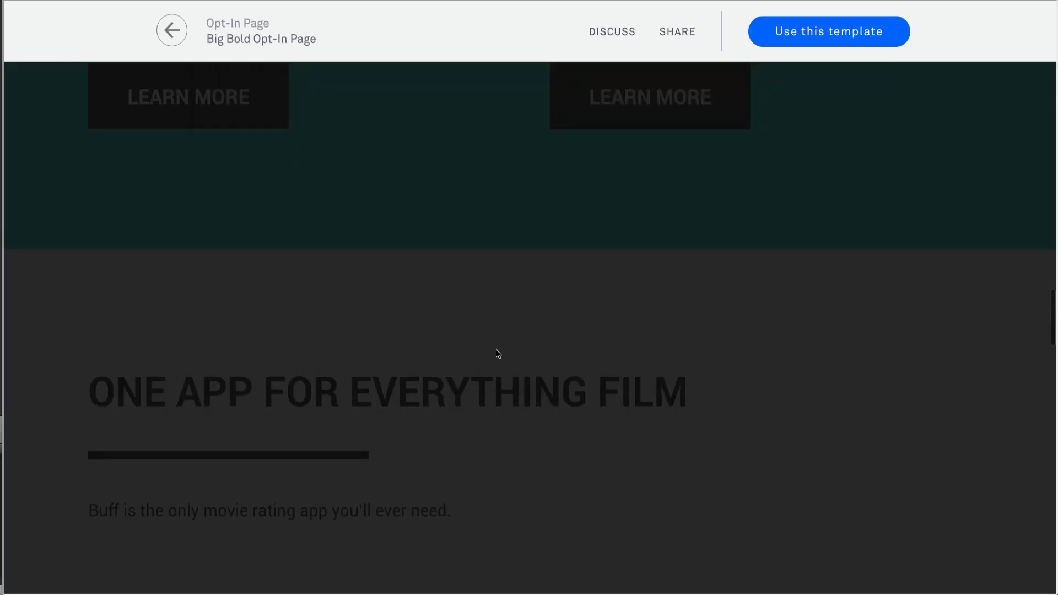
scroll(768, 213, up, 15)
scroll(769, 213, up, 4)
scroll(798, 342, down, 11)
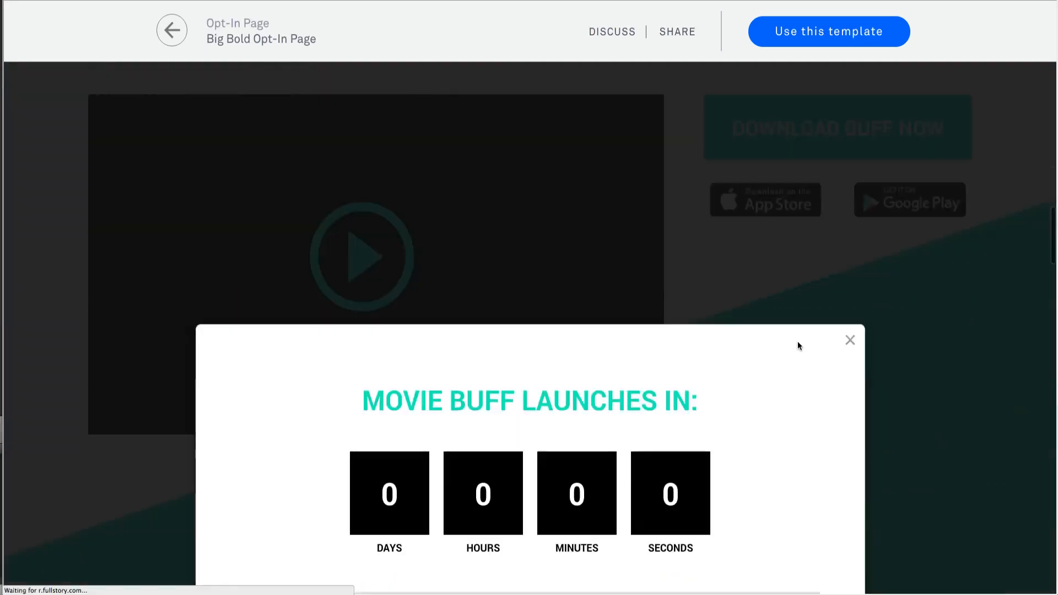
click(850, 208)
Review the preview's Learn More and app feature sections, and return to the template gallery
scroll(783, 407, down, 6)
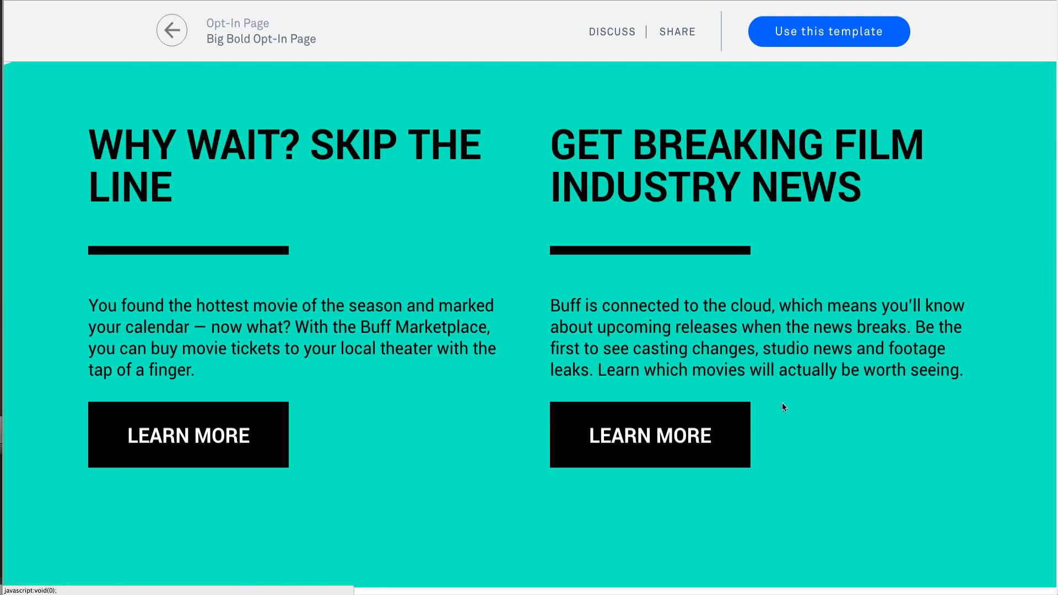
scroll(783, 407, down, 6)
scroll(783, 407, down, 12)
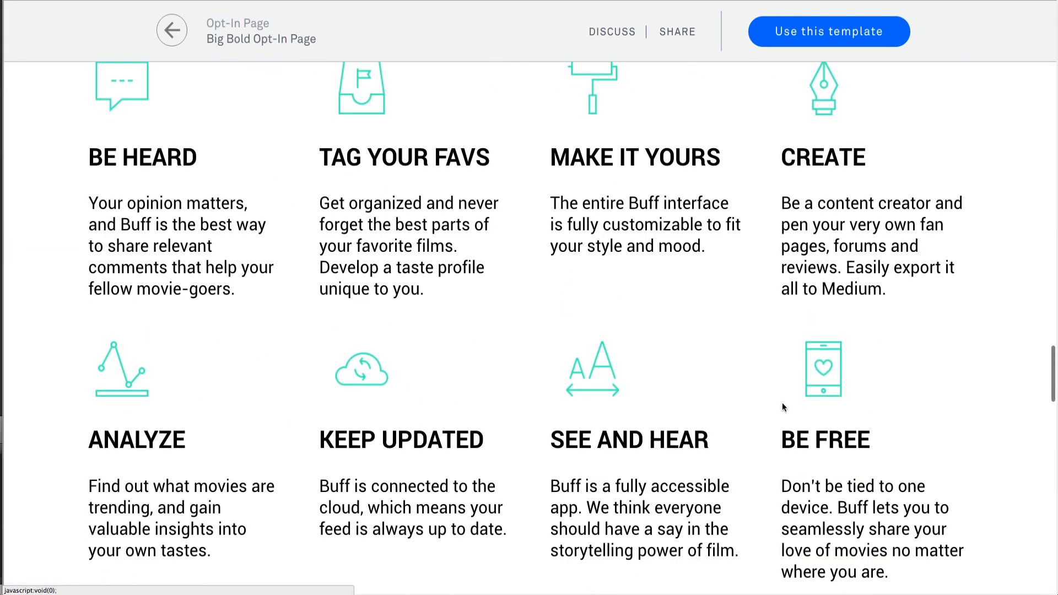
scroll(782, 405, up, 20)
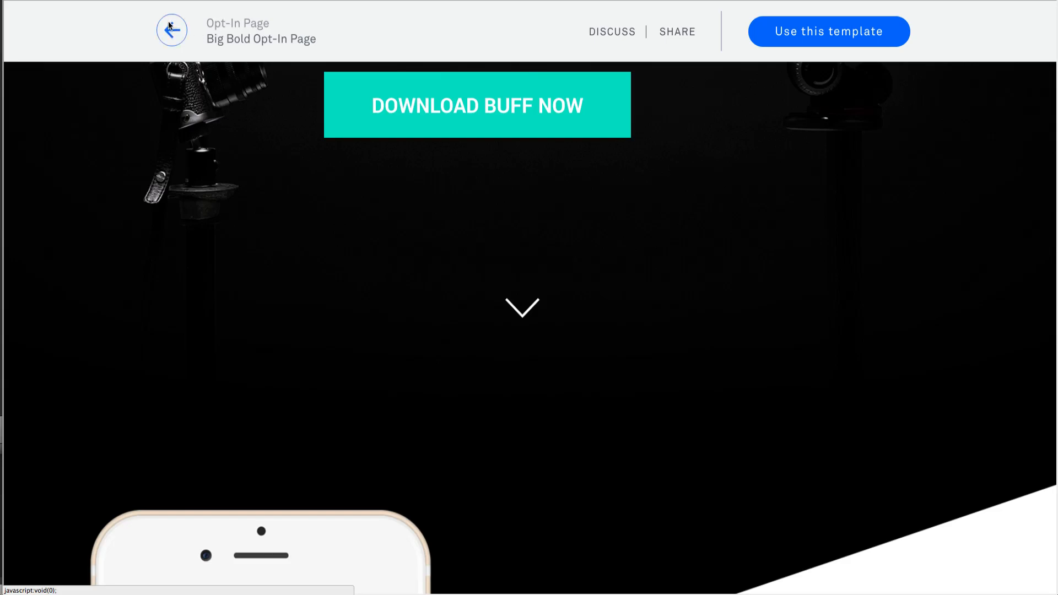
click(167, 22)
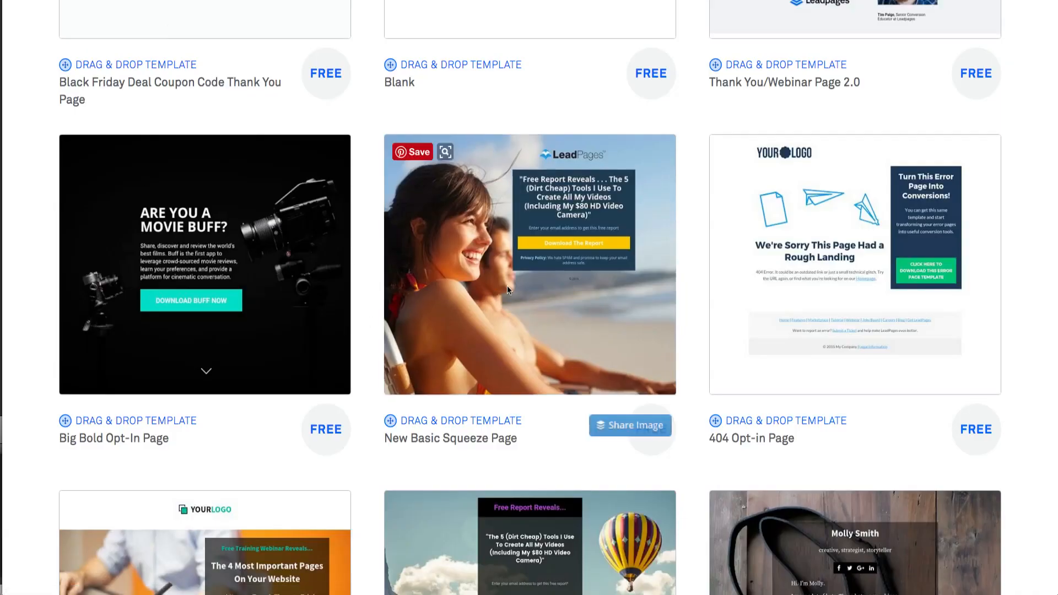
Preview the New Basic Squeeze Page, check its Download The Report pop-up form, and return to the template gallery
click(530, 302)
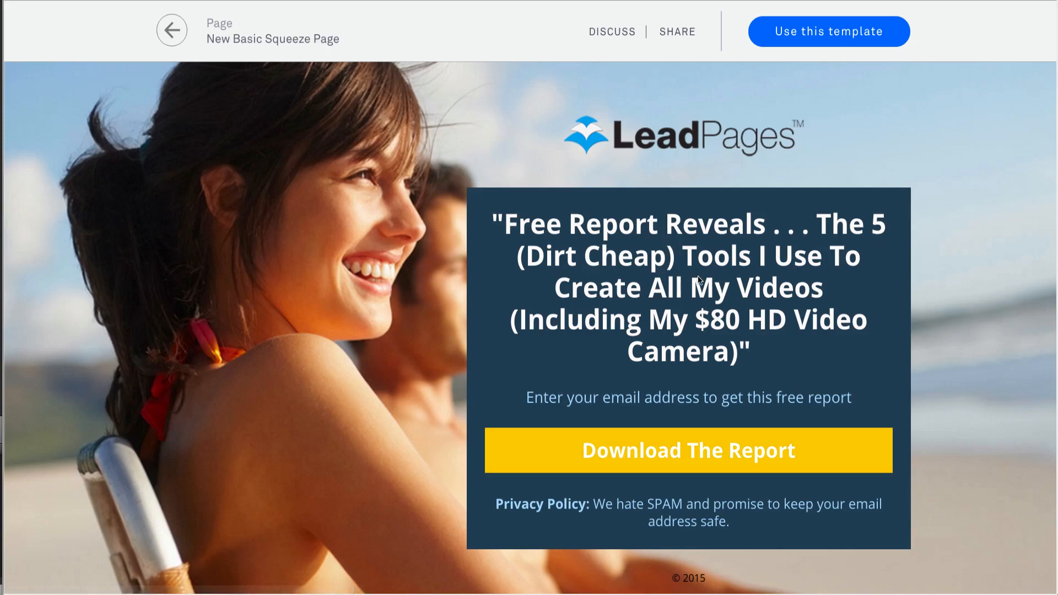
click(662, 452)
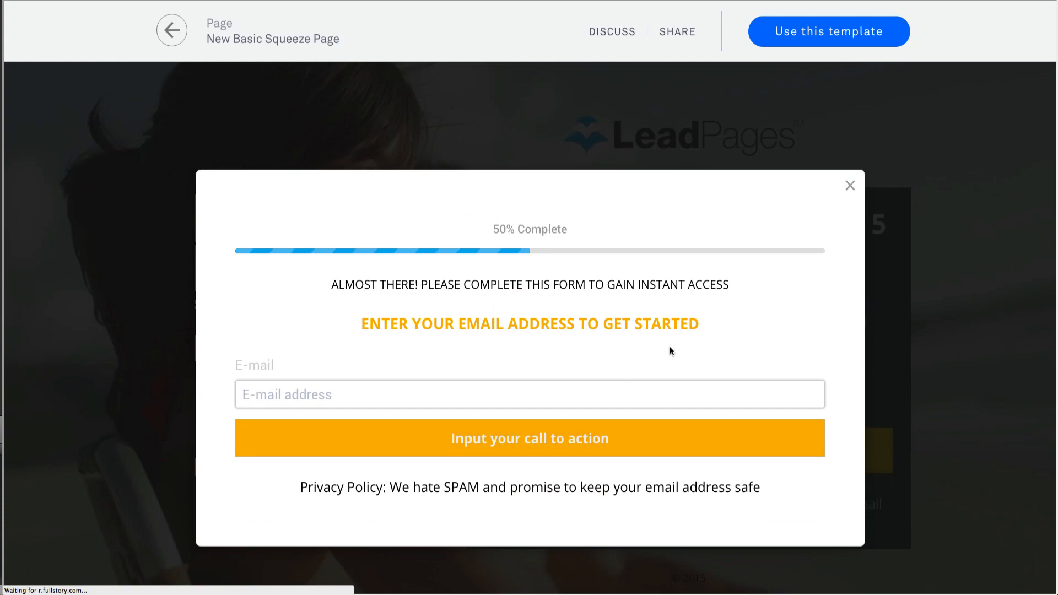
click(850, 187)
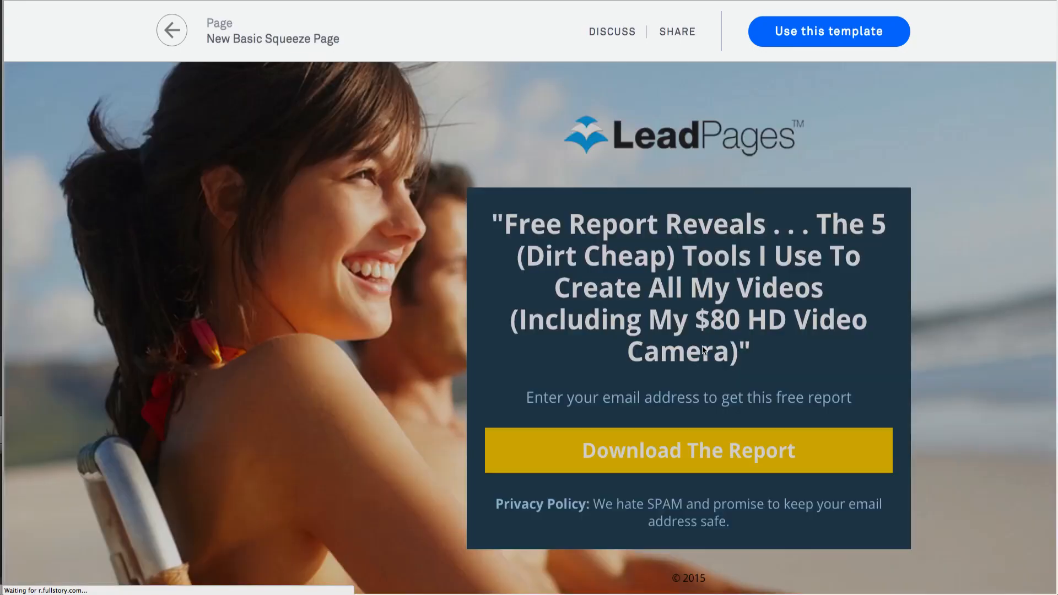
scroll(703, 351, down, 4)
scroll(704, 350, up, 4)
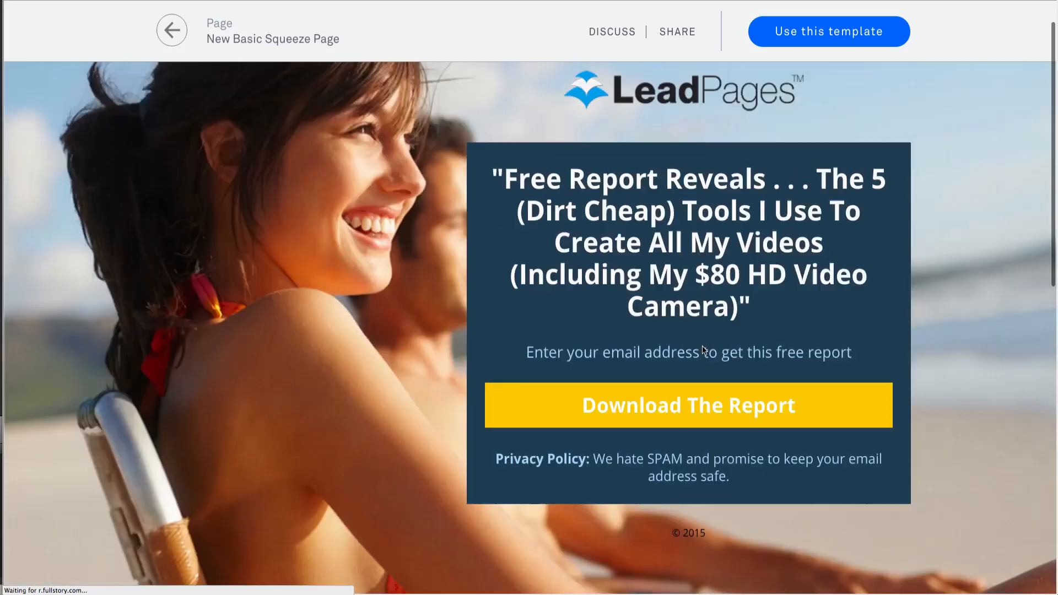
click(183, 33)
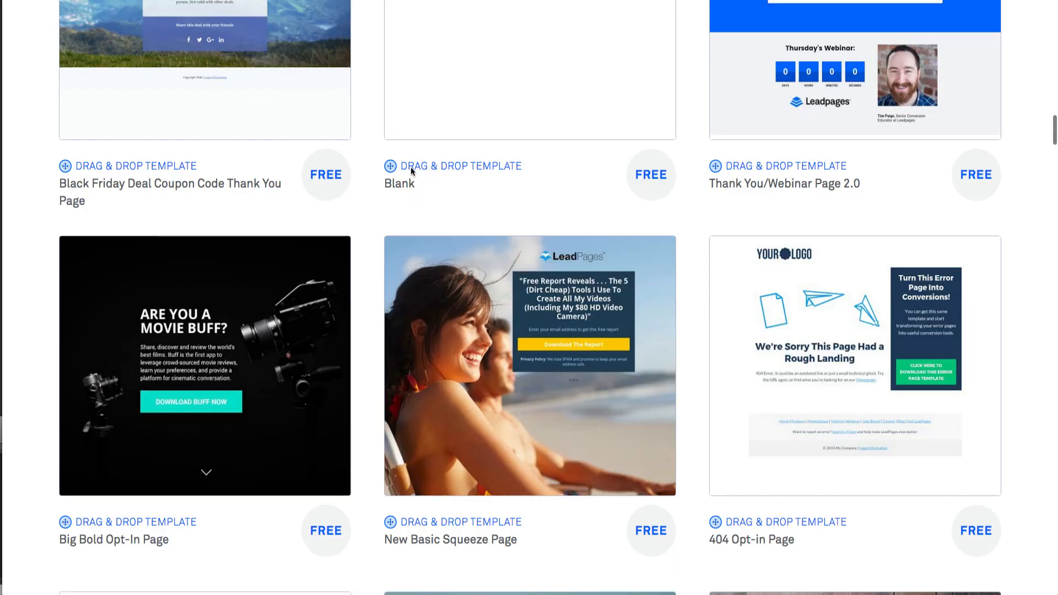
Create a page named "leadpages is awesome" from the Periscope 5 Day Challenge template and start building it
scroll(607, 257, up, 9)
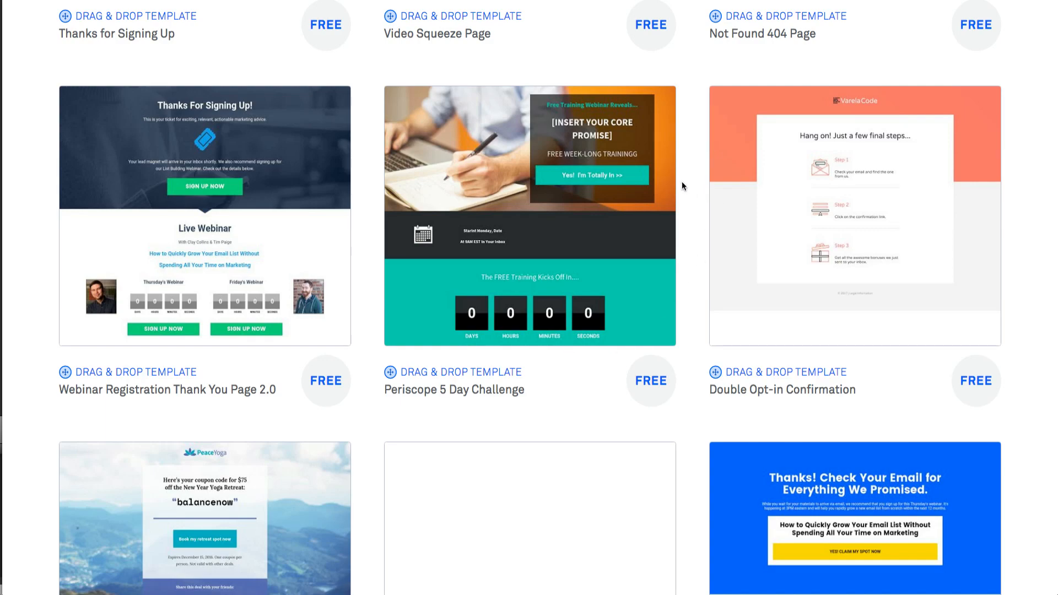
mouse_move(545, 191)
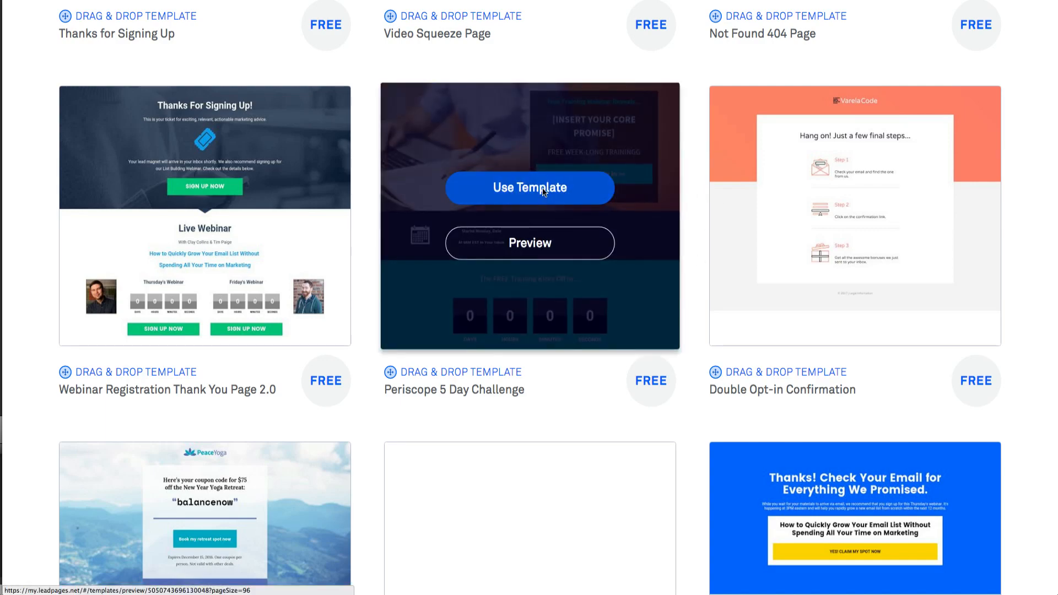
click(543, 190)
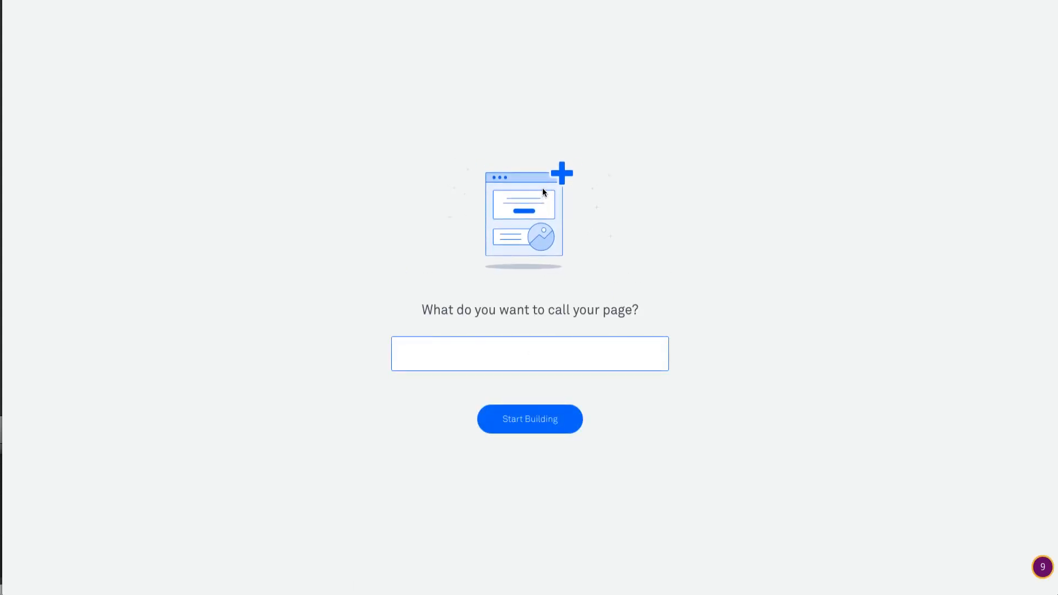
text(leadpages is awesome)
click(525, 421)
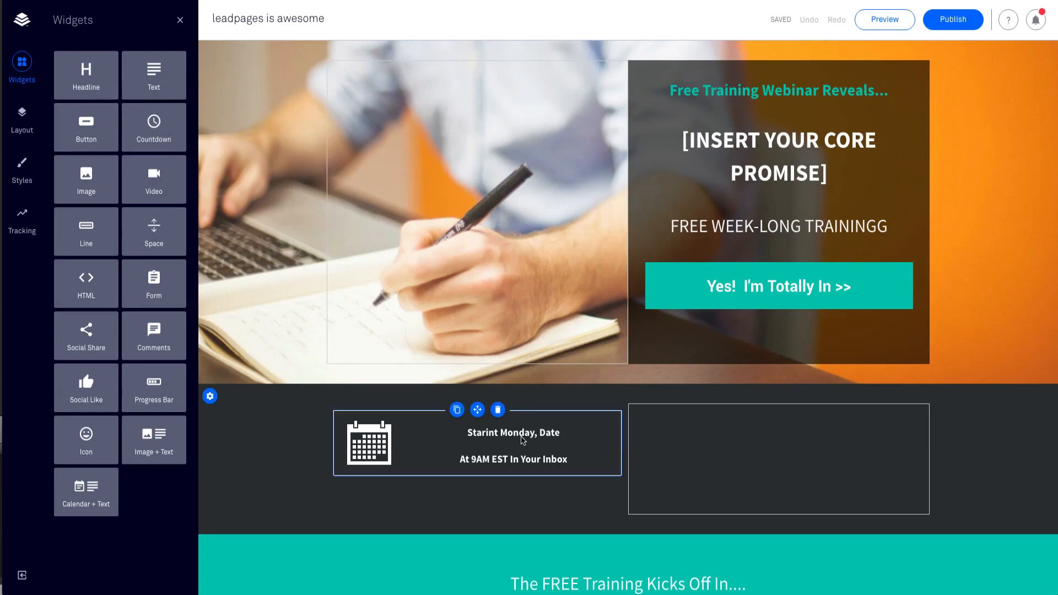
Replace the [INSERT YOUR CORE PROMISE] headline with "Download our free leadpages guide today!"
click(759, 147)
triple_click(827, 180)
click(828, 181)
drag(828, 182, 684, 136)
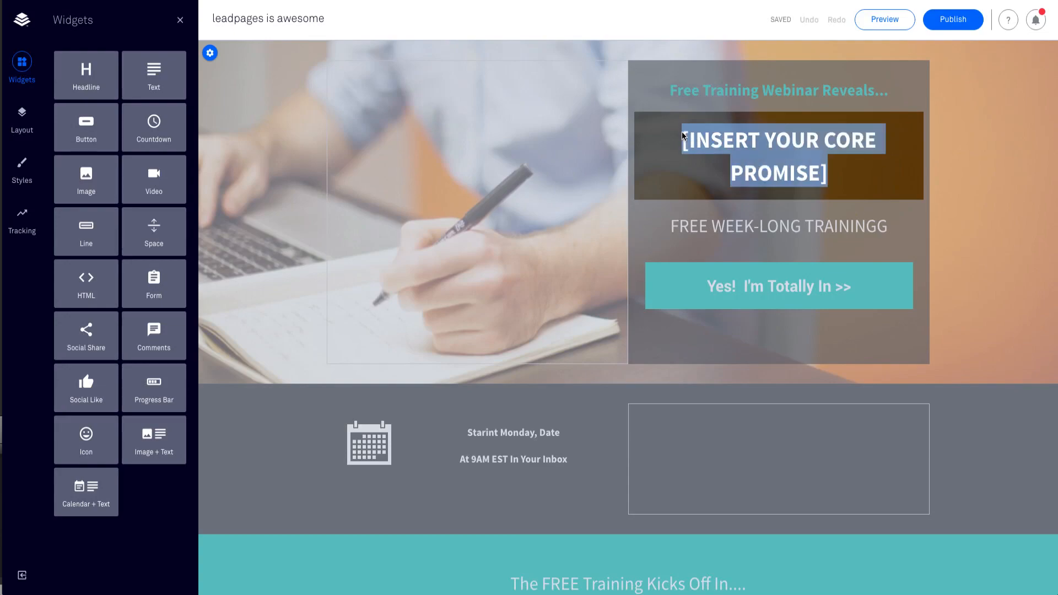
text(D)
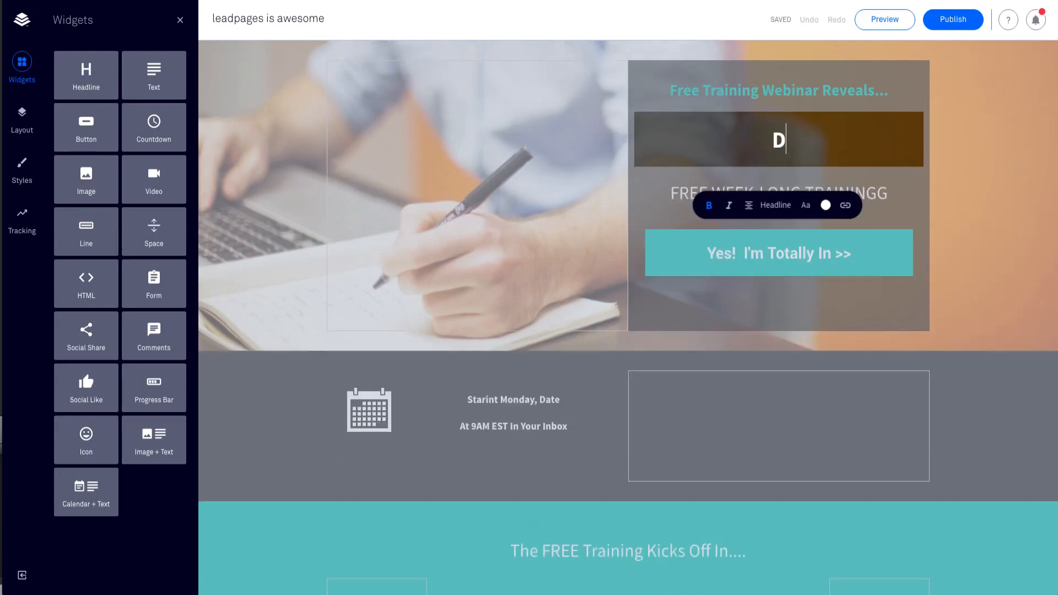
text(ownload o)
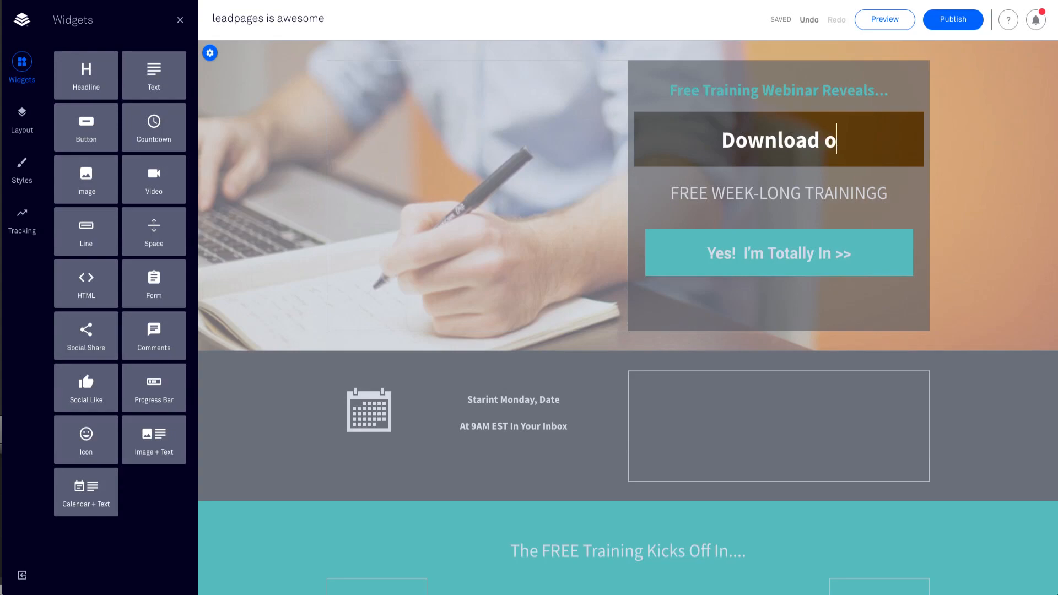
text(ur free lead)
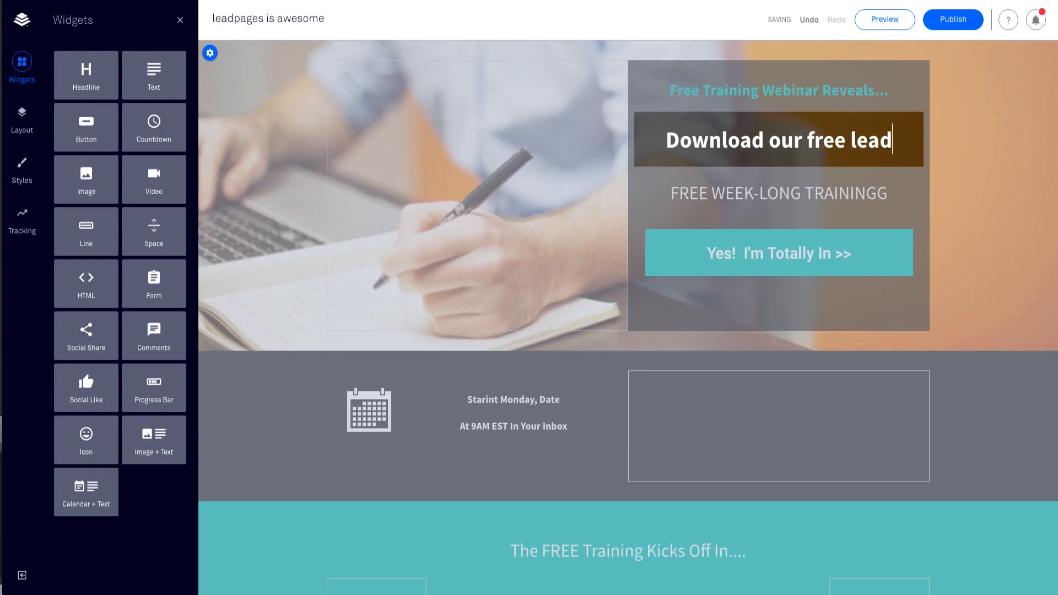
text(pages guide )
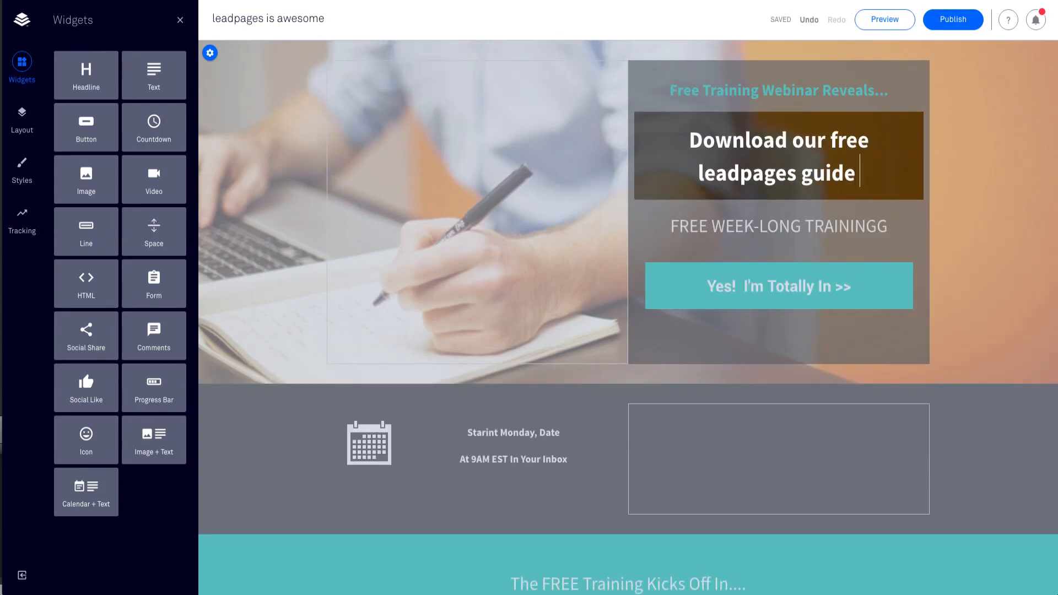
text(today!)
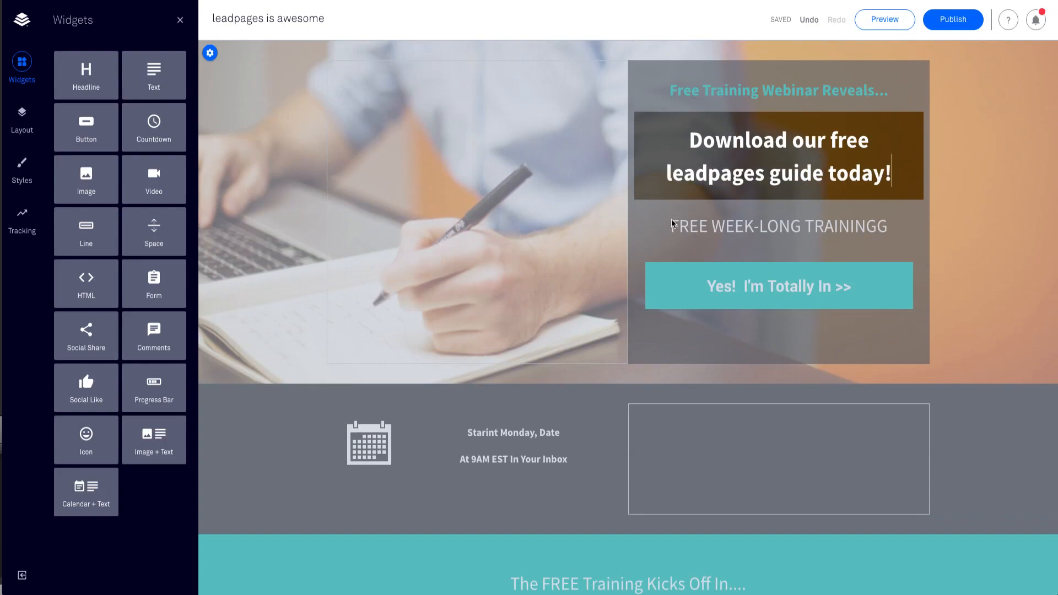
Check the text editing options of the hero's week-long training line, webinar subhead and "Yes! I'm Totally In >>" button
click(700, 230)
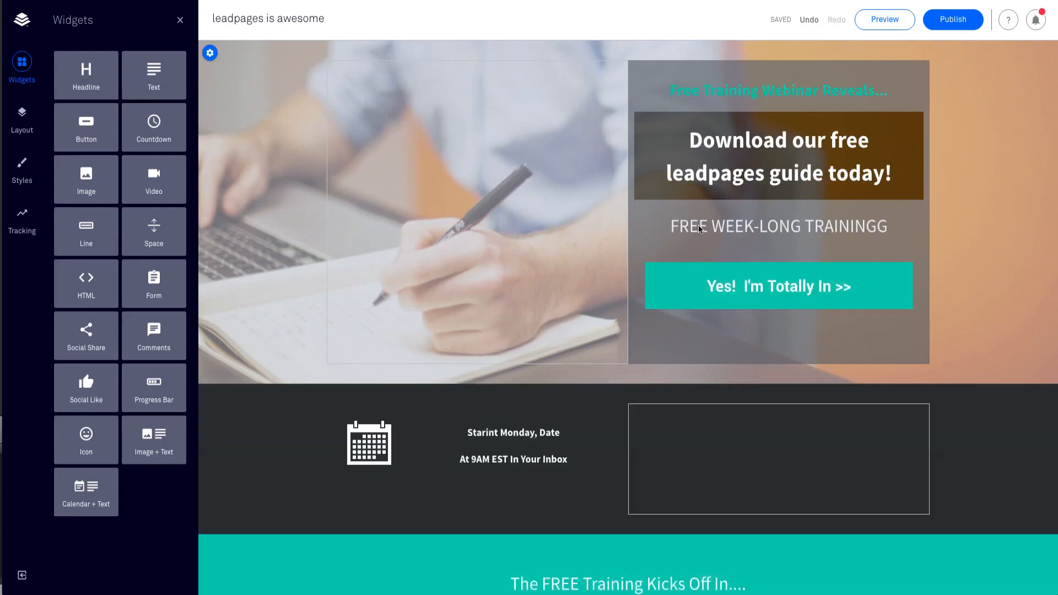
click(724, 233)
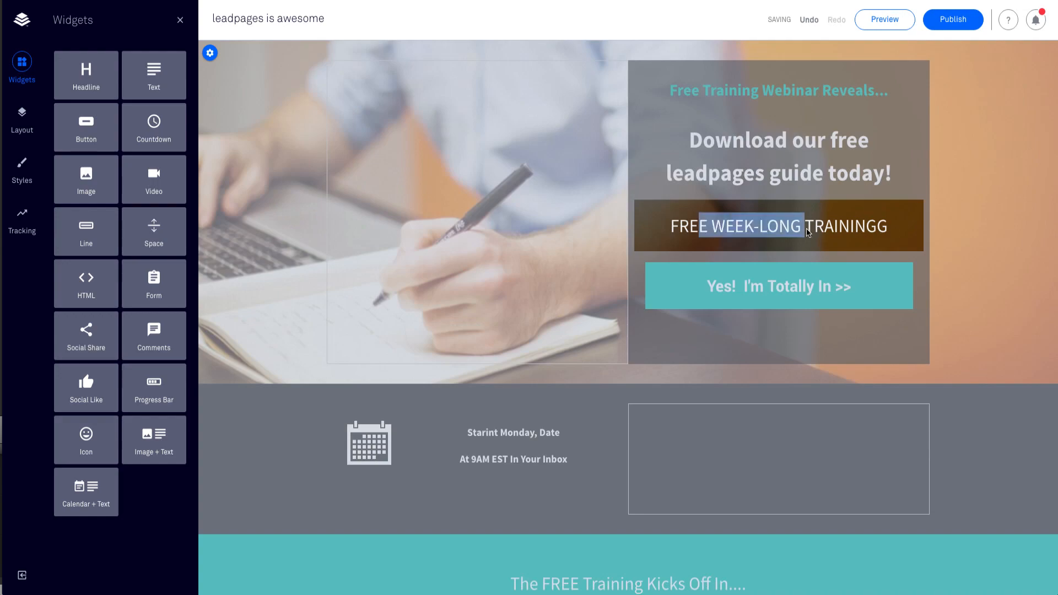
click(782, 95)
double_click(783, 95)
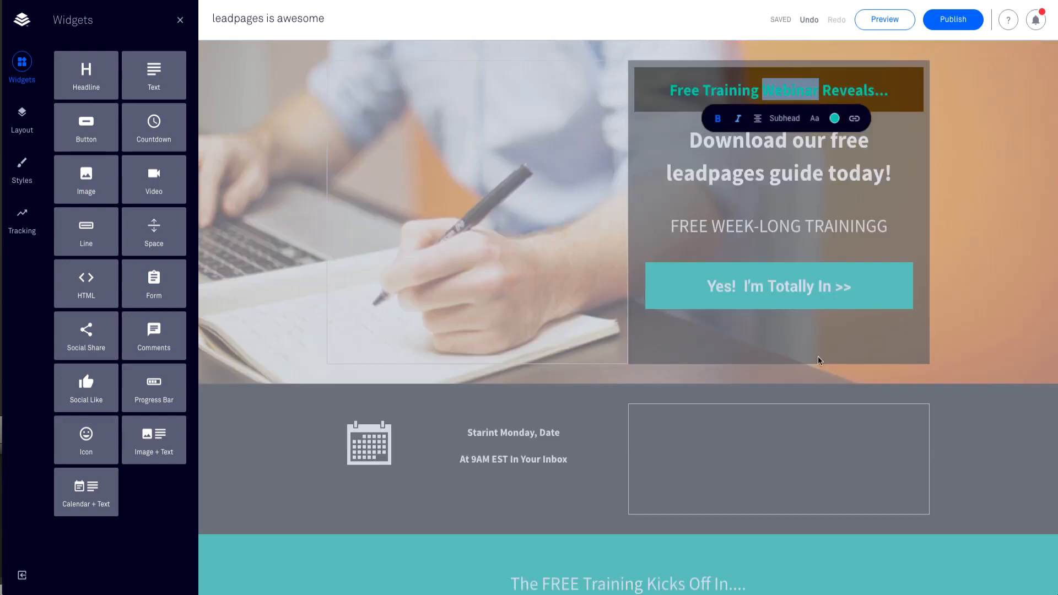
click(769, 296)
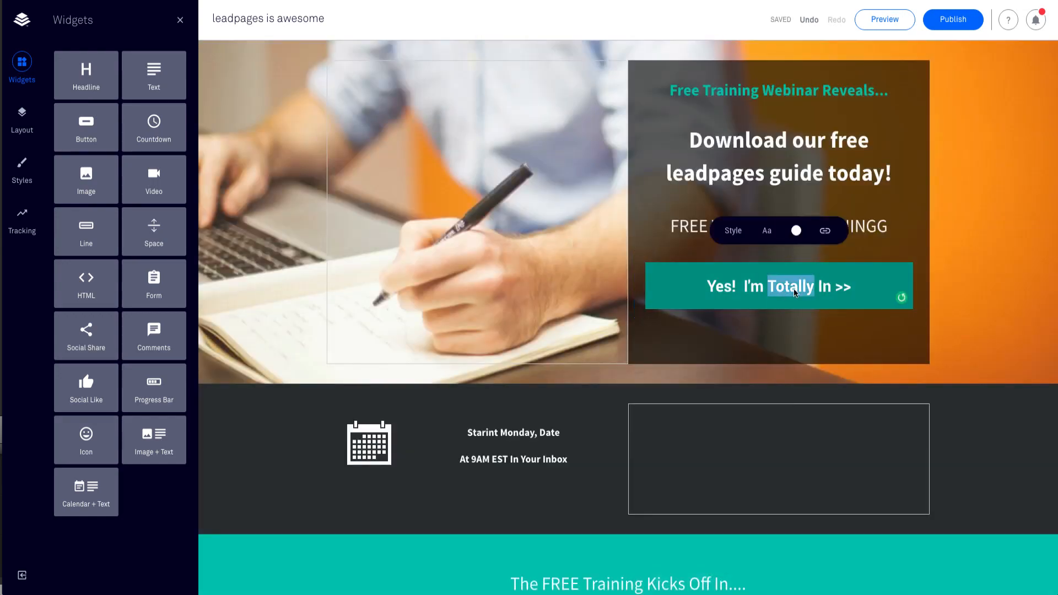
click(847, 292)
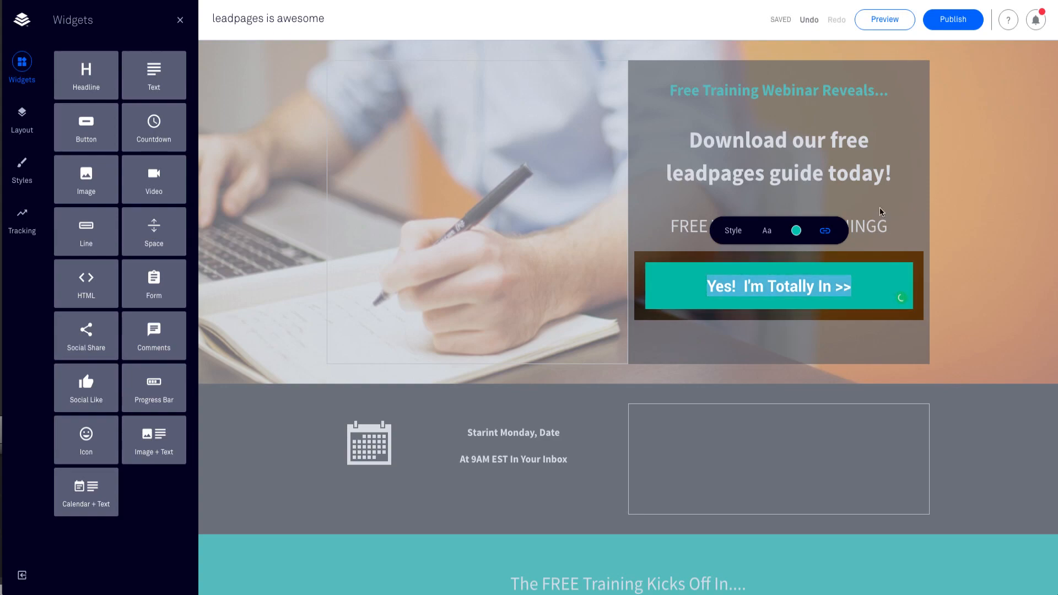
click(842, 435)
Inspect the countdown timer's expiry action and its date and time settings, leaving them as they are
scroll(842, 434, down, 3)
scroll(538, 342, down, 4)
click(577, 216)
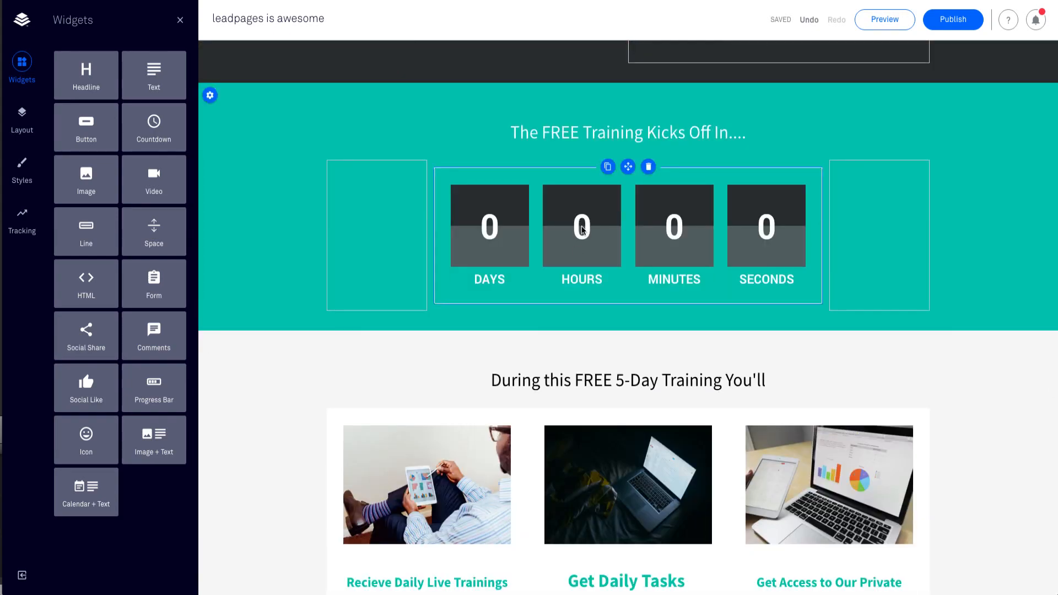
click(582, 230)
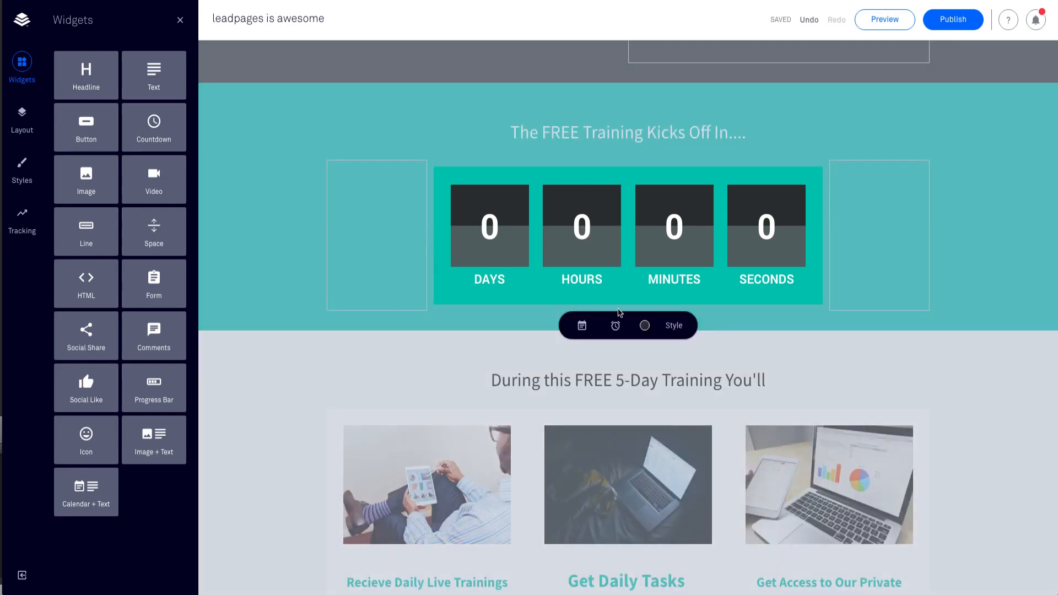
click(616, 326)
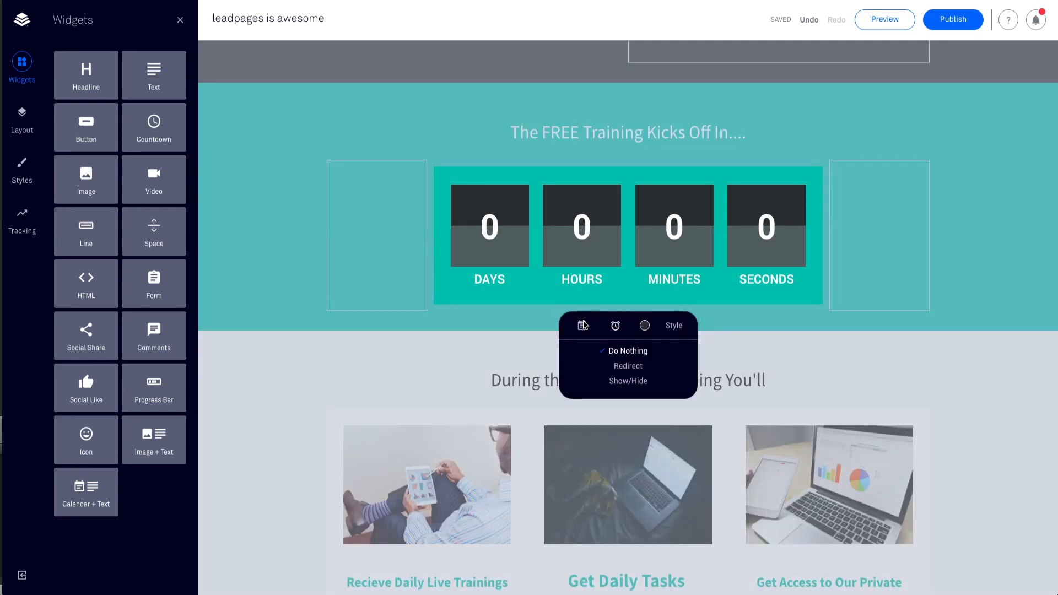
click(582, 326)
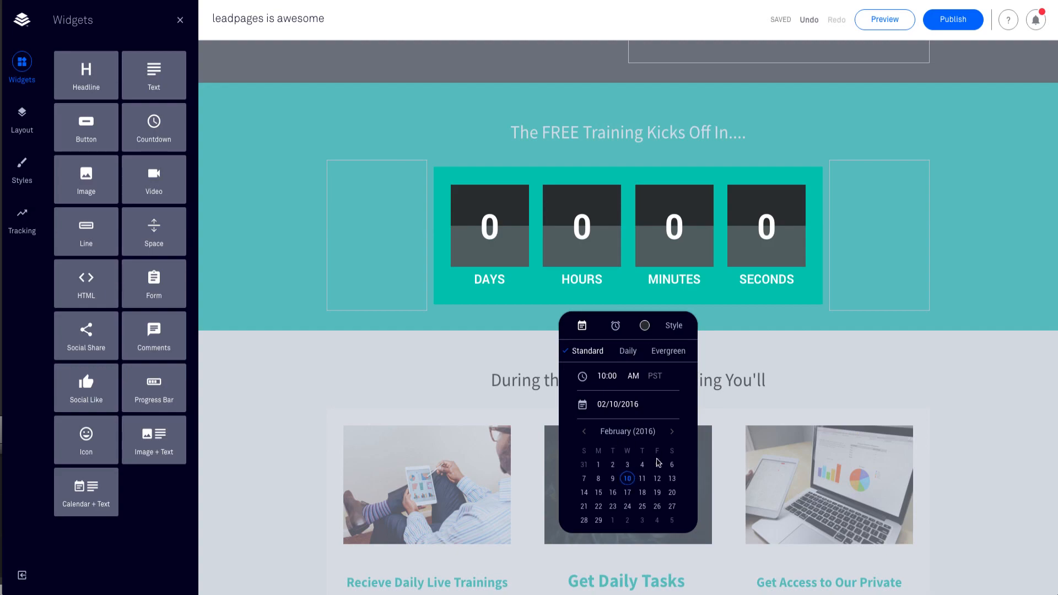
scroll(739, 486, down, 2)
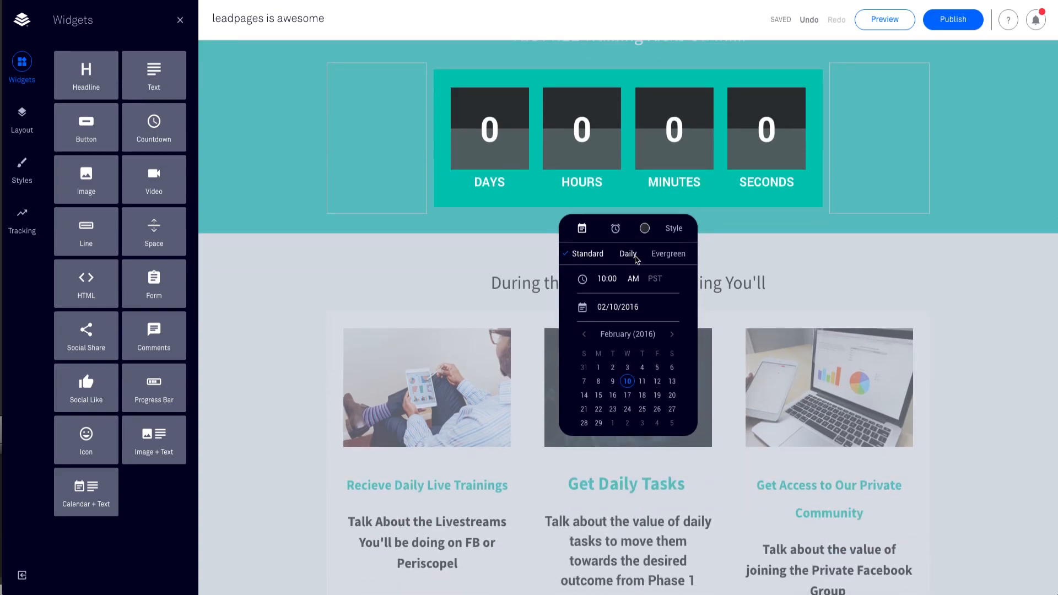
click(727, 213)
Inspect the link options of the image above Get Daily Tasks, and leave the widget without setting a link
scroll(701, 227, down, 5)
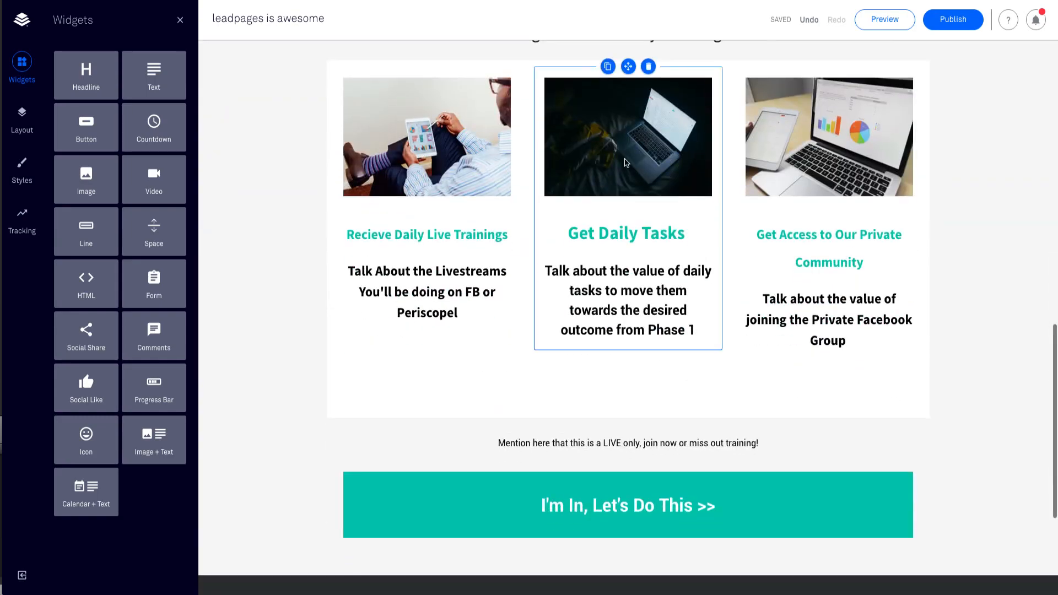
click(626, 163)
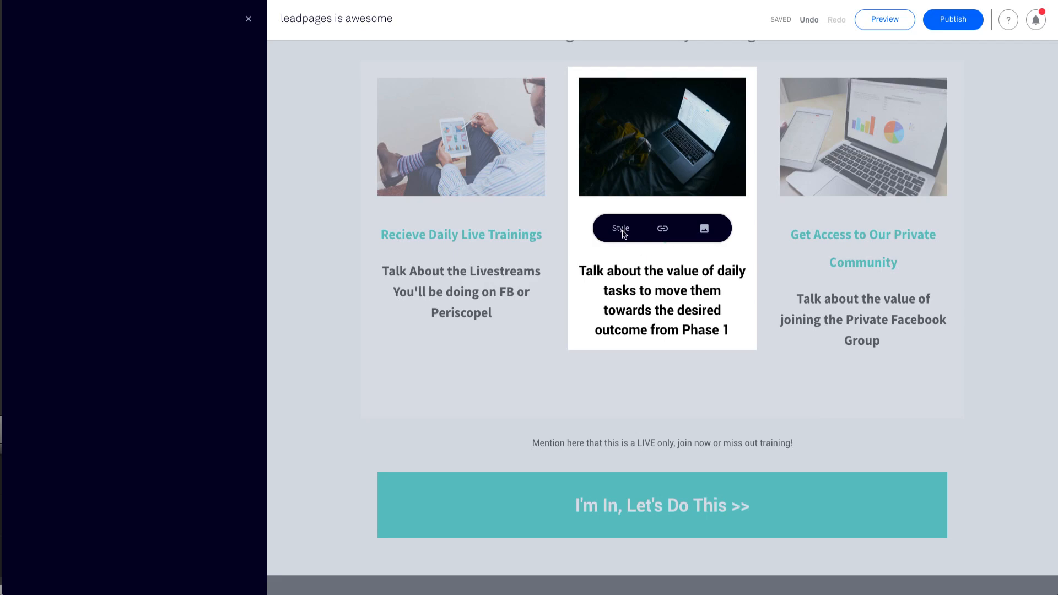
scroll(654, 181, up, 2)
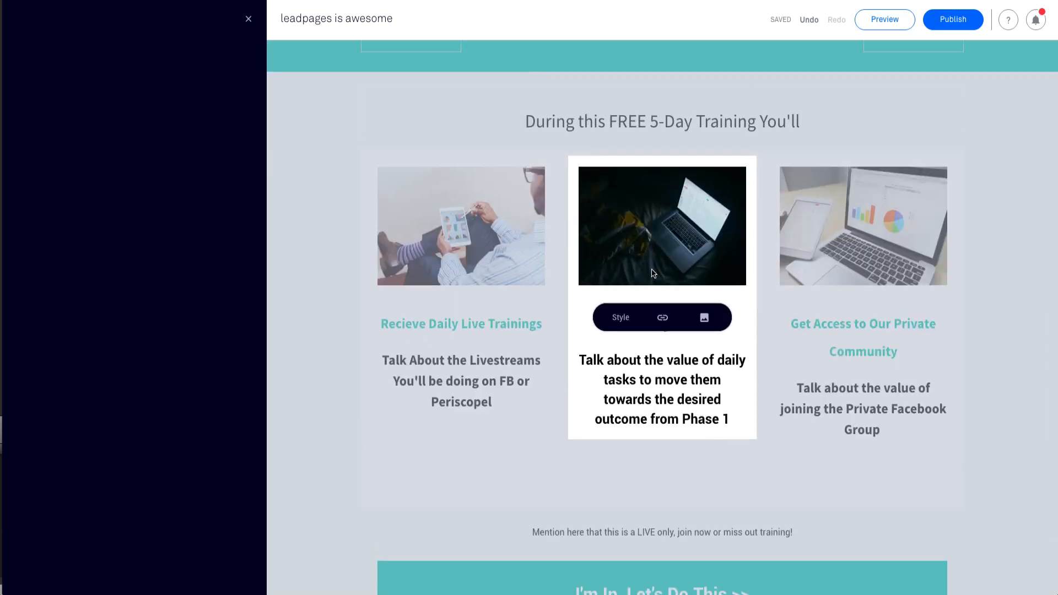
click(664, 322)
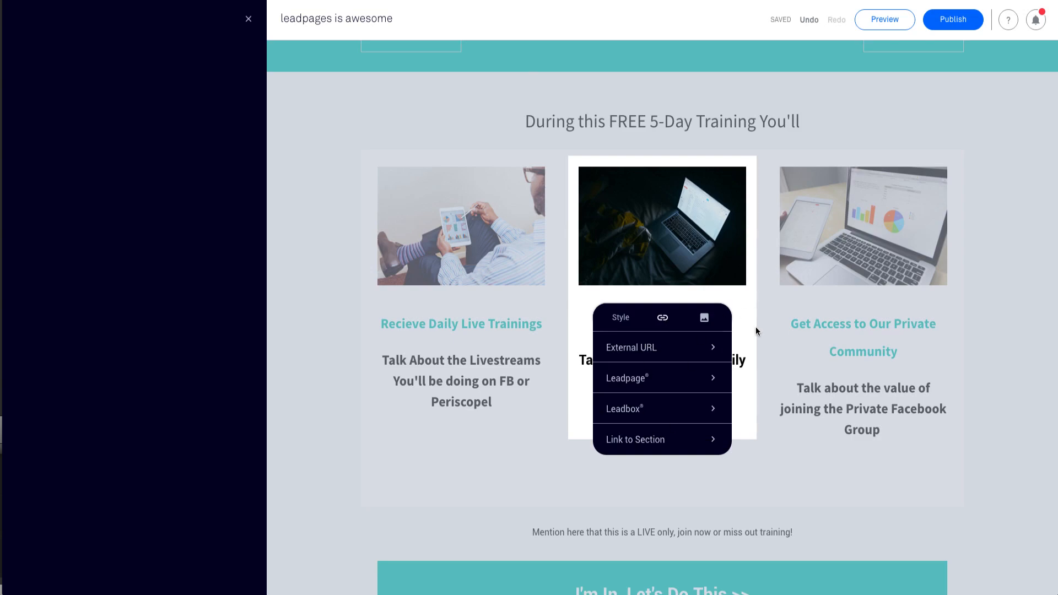
click(376, 166)
Add a Form widget to the empty column beside the calendar and start date text
scroll(319, 297, down, 5)
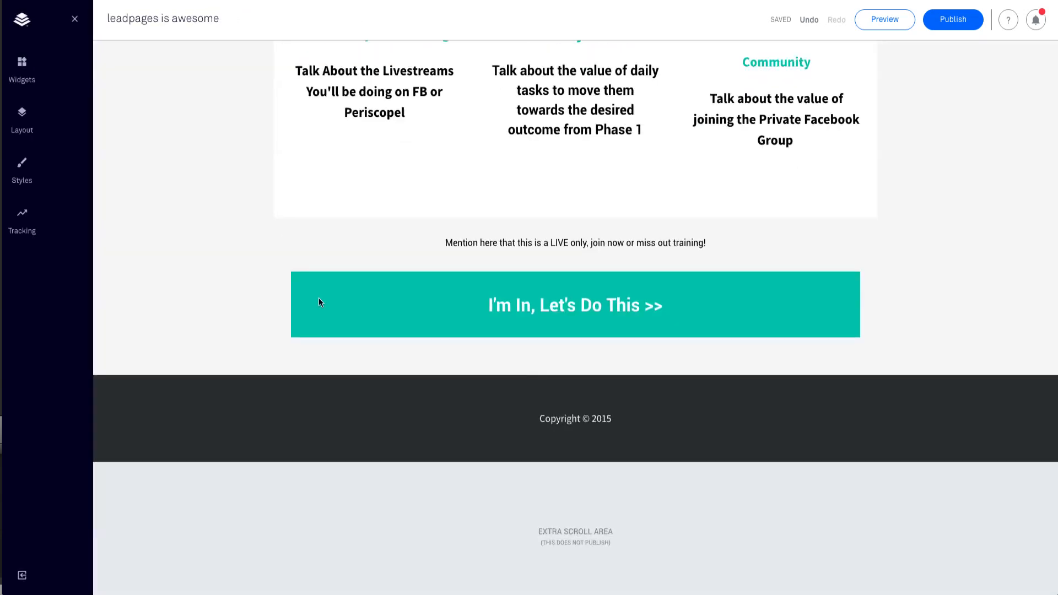
scroll(372, 318, up, 15)
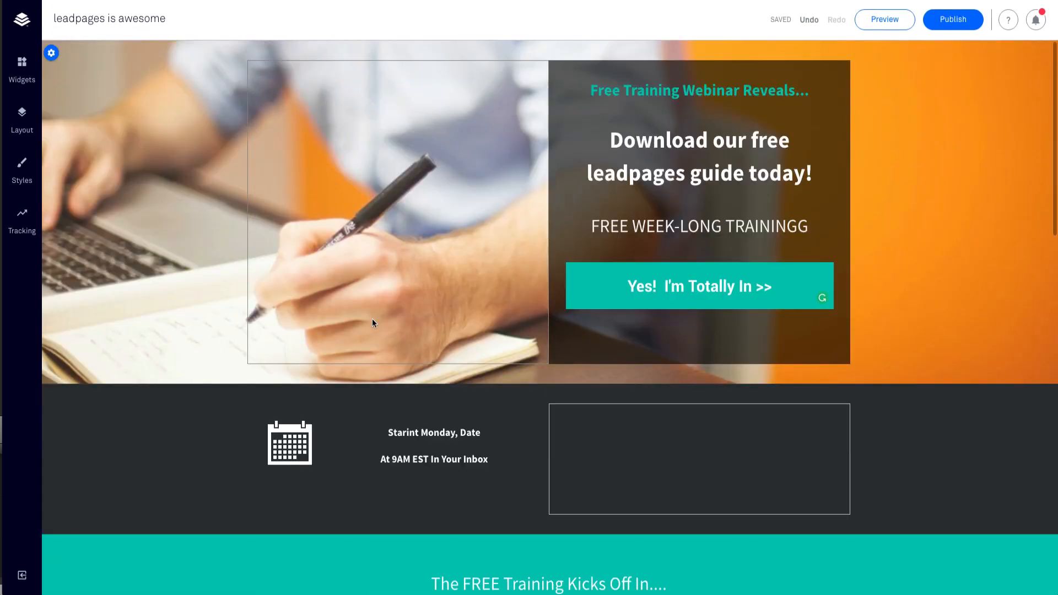
click(21, 65)
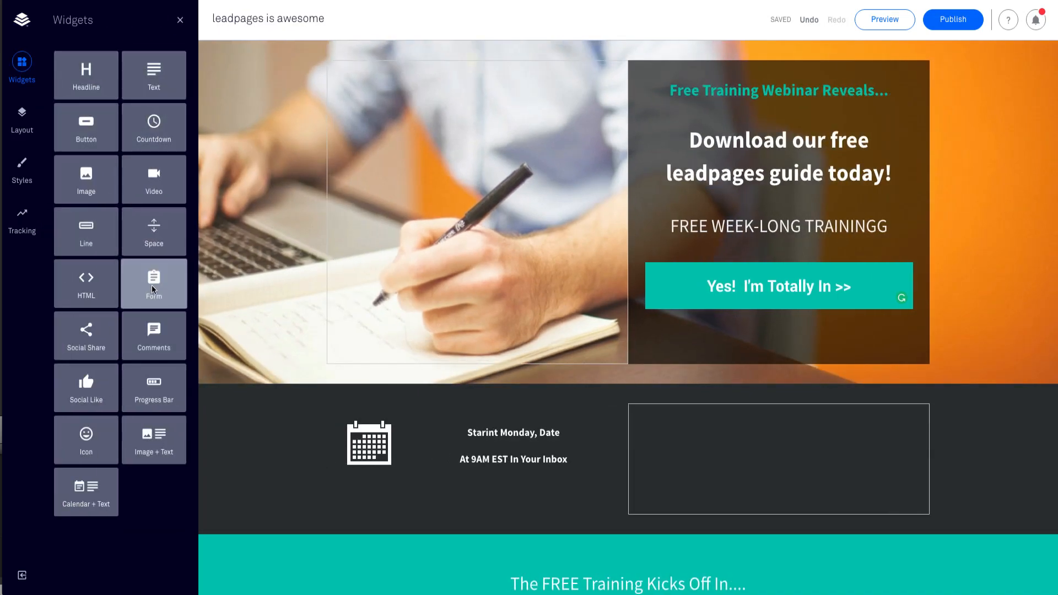
drag(152, 283, 704, 441)
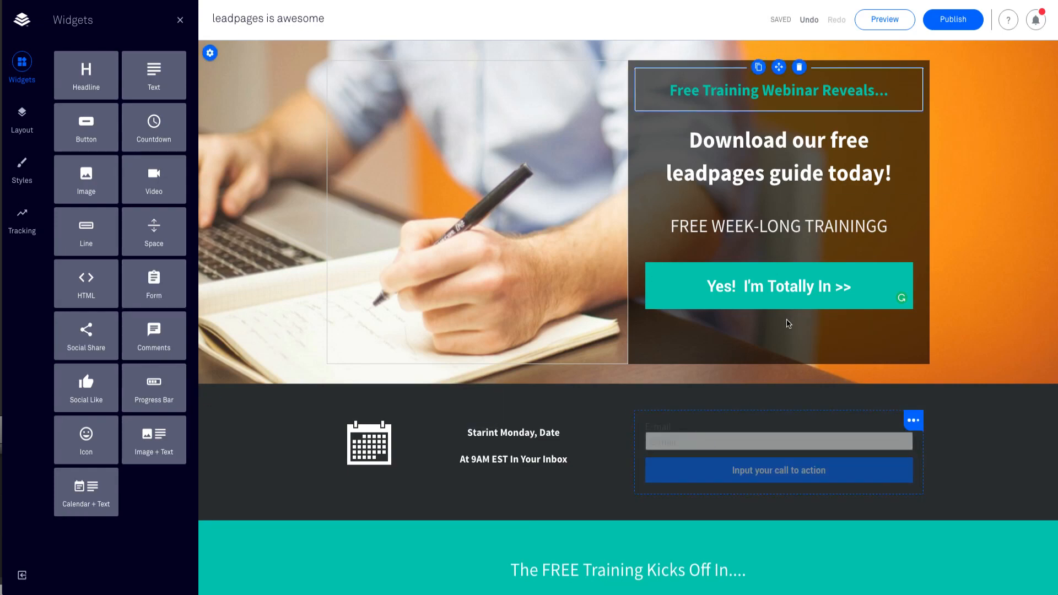
Change the new form's call-to-action button text to "Click here to subscribe"
click(721, 440)
click(719, 439)
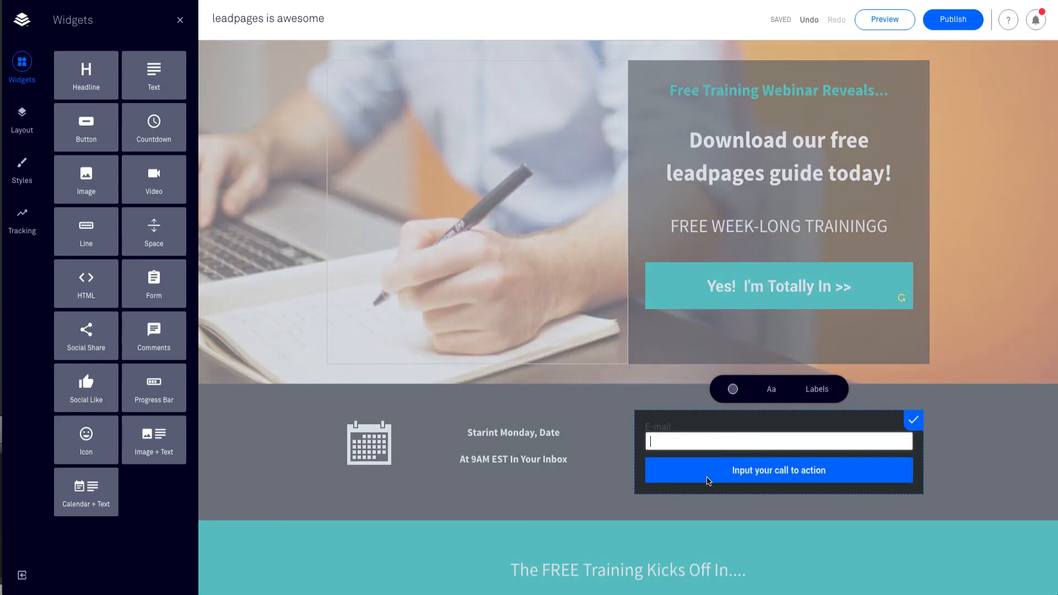
click(793, 471)
click(792, 473)
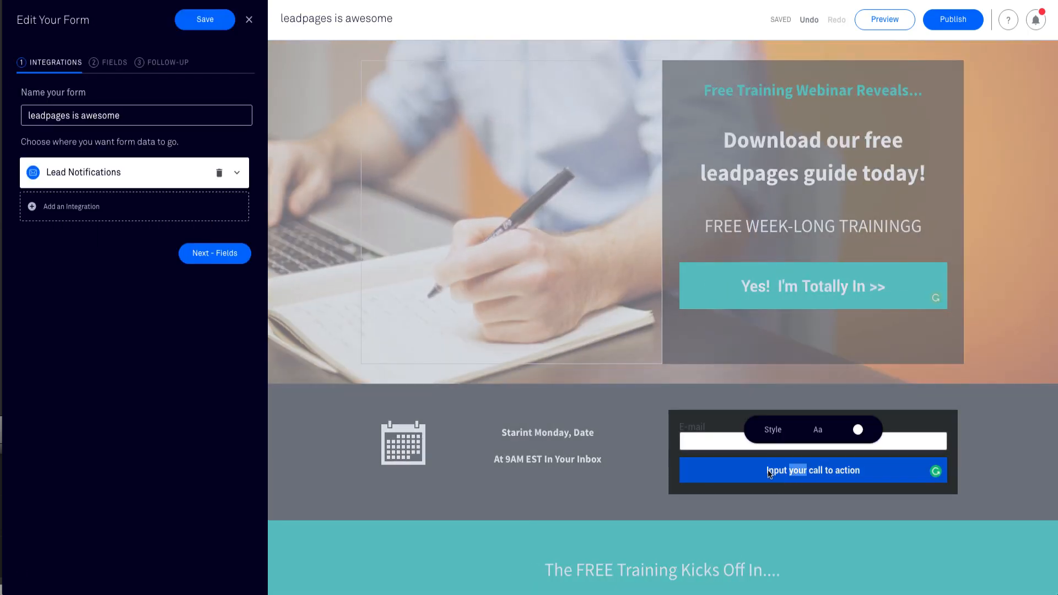
drag(765, 474, 871, 473)
text(Click h)
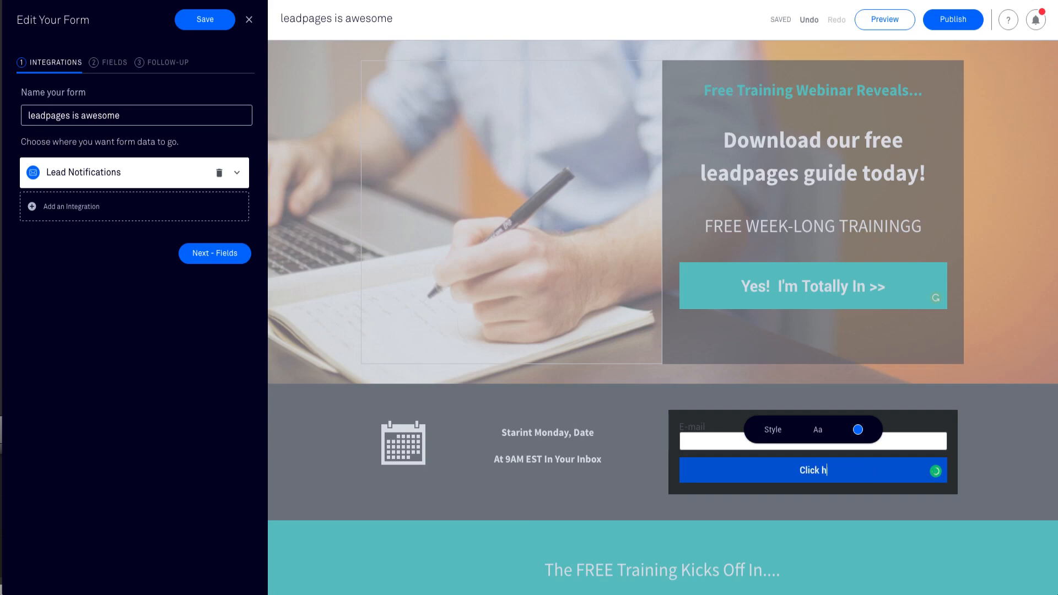
text(ere to subscribe)
click(739, 444)
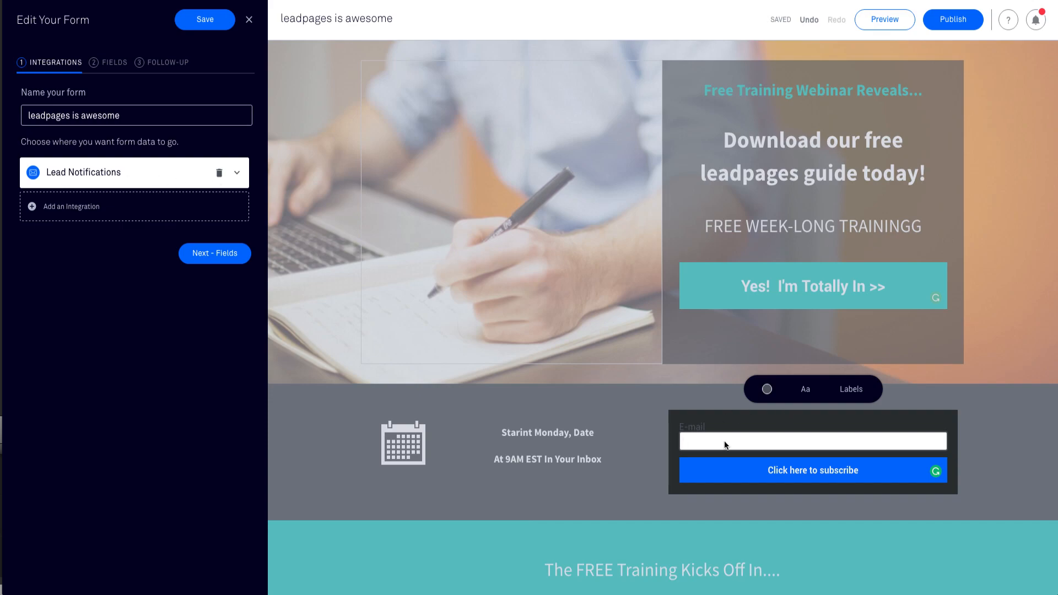
Review the form's Lead Notifications settings and the contacts available to add, then collapse them without changes
click(237, 174)
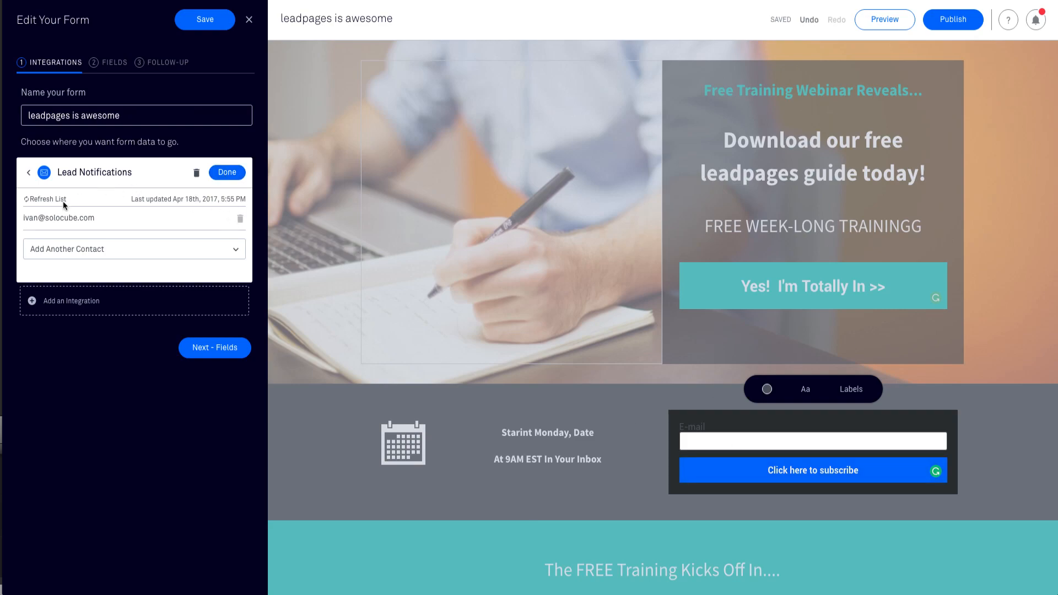
click(27, 174)
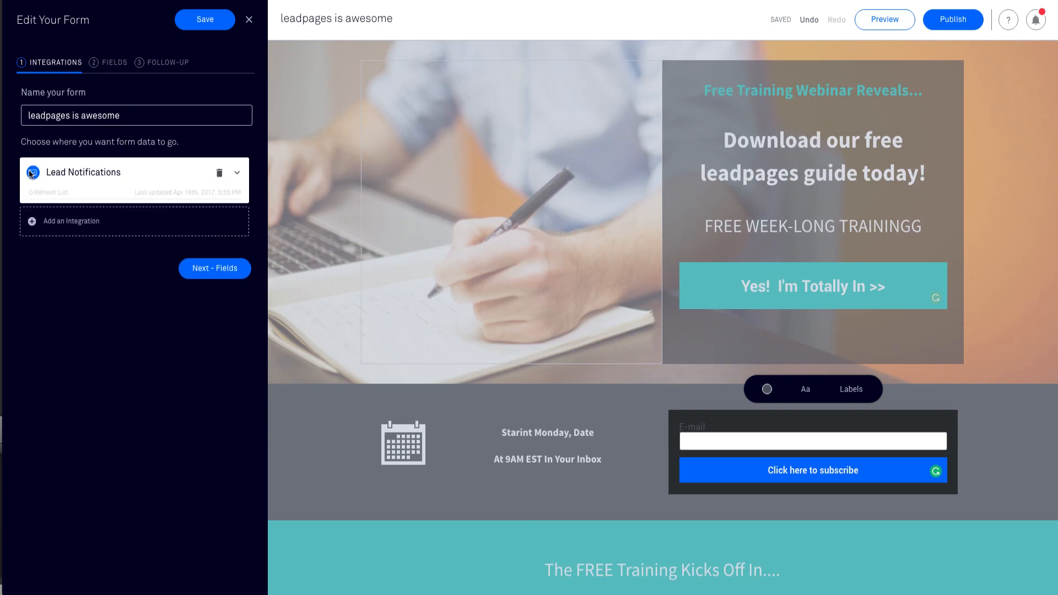
click(237, 174)
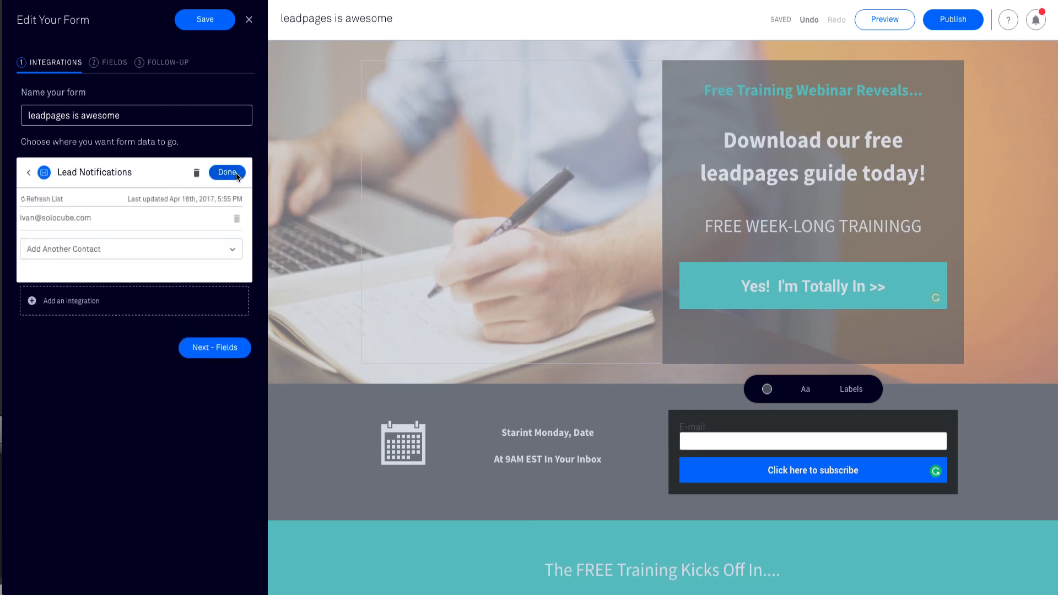
click(237, 251)
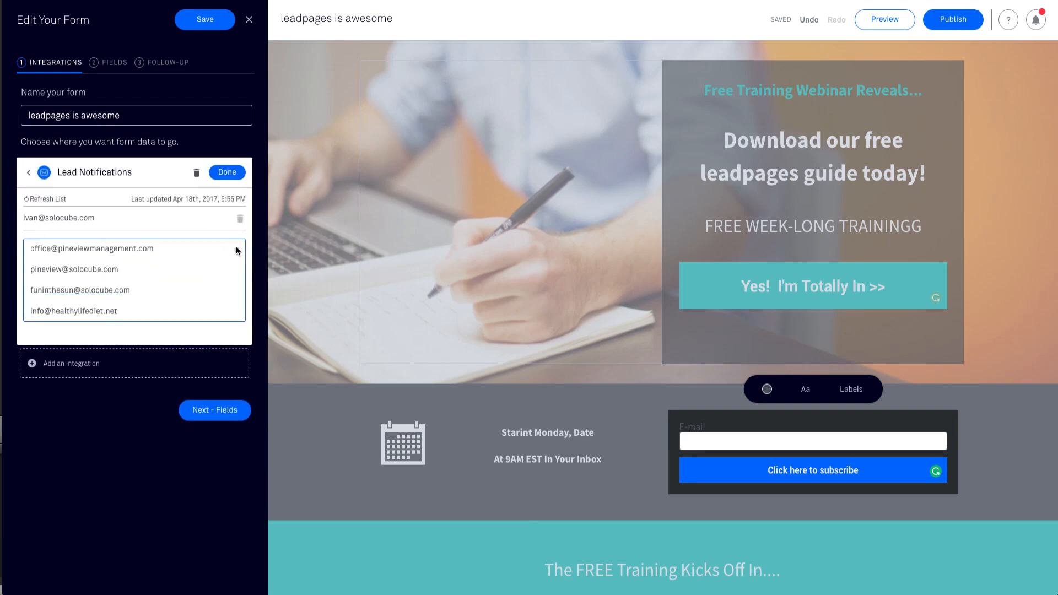
click(23, 170)
View the integration services available for the form's data, and close the list without adding one
click(62, 208)
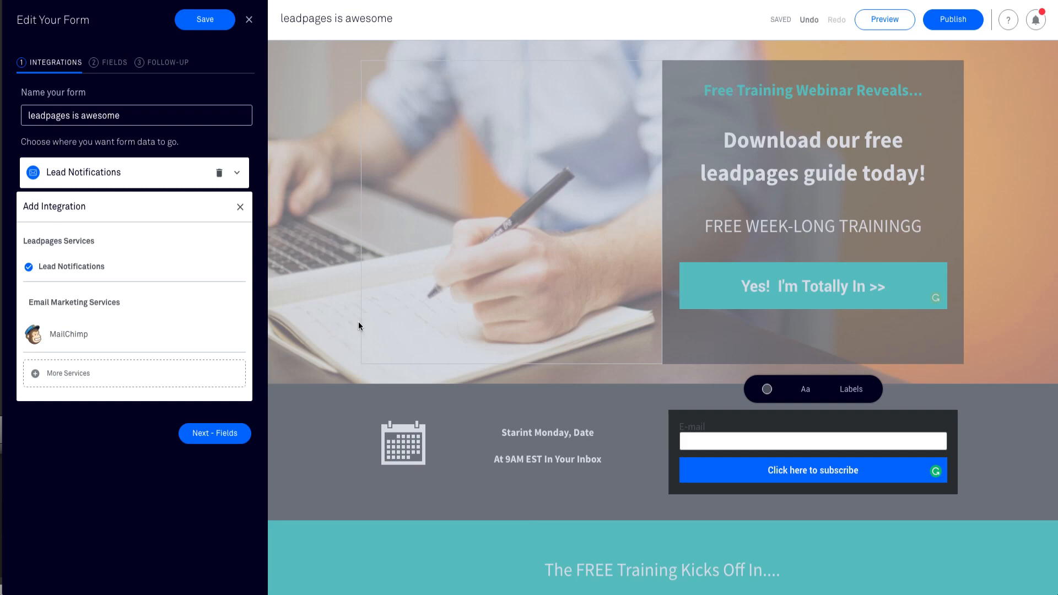
click(319, 325)
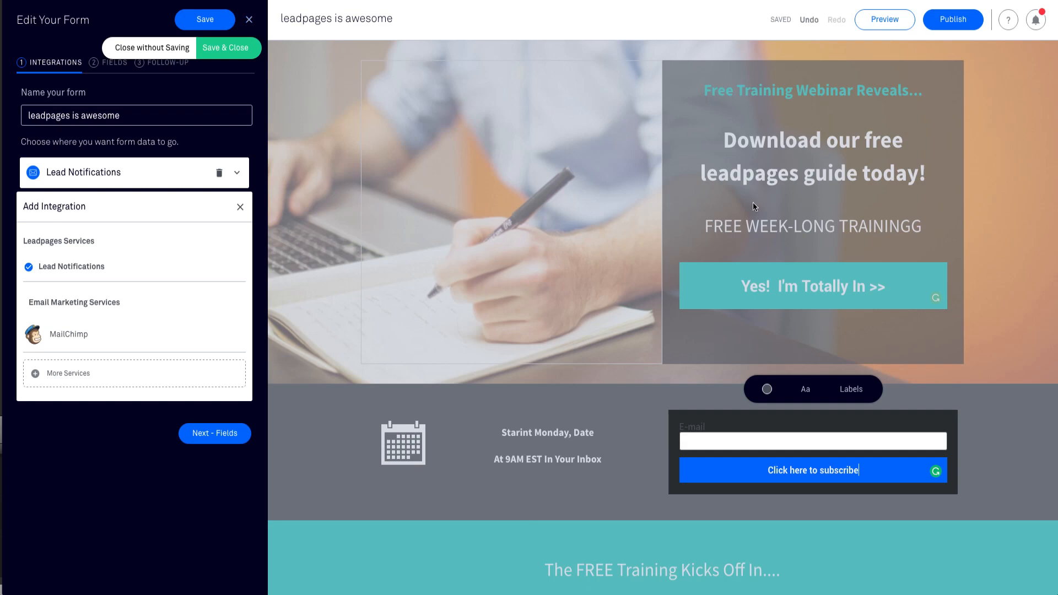
click(240, 207)
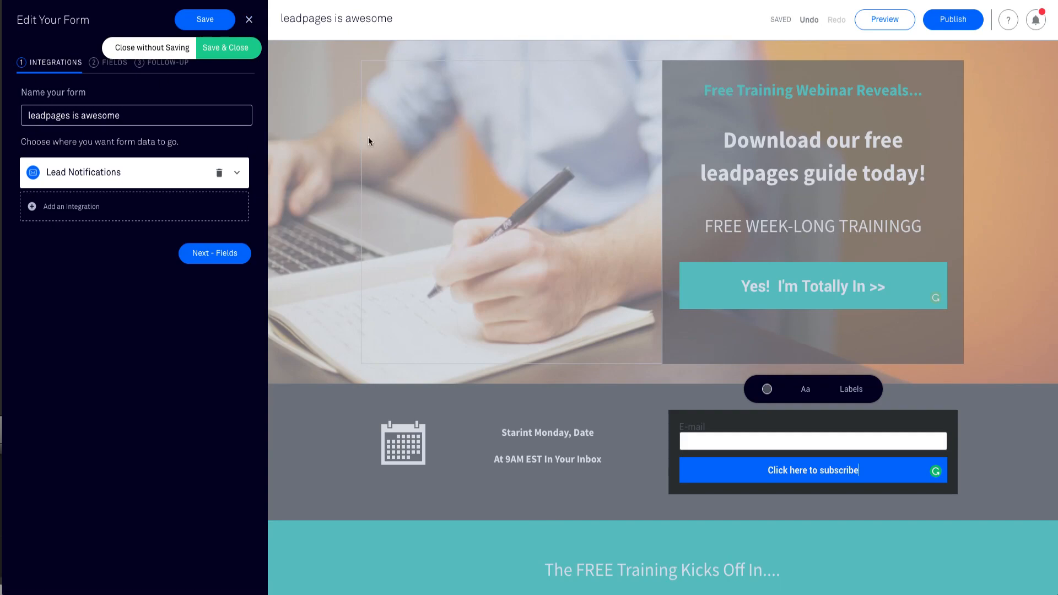
Save and close the opt-in form's settings, and open the page layout's list of sections
click(210, 27)
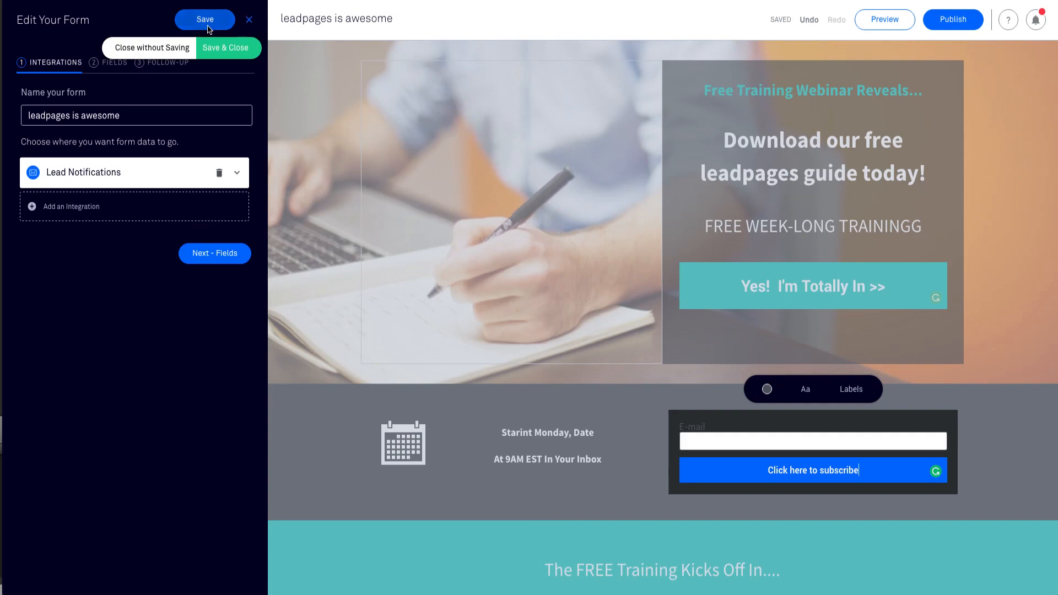
click(249, 19)
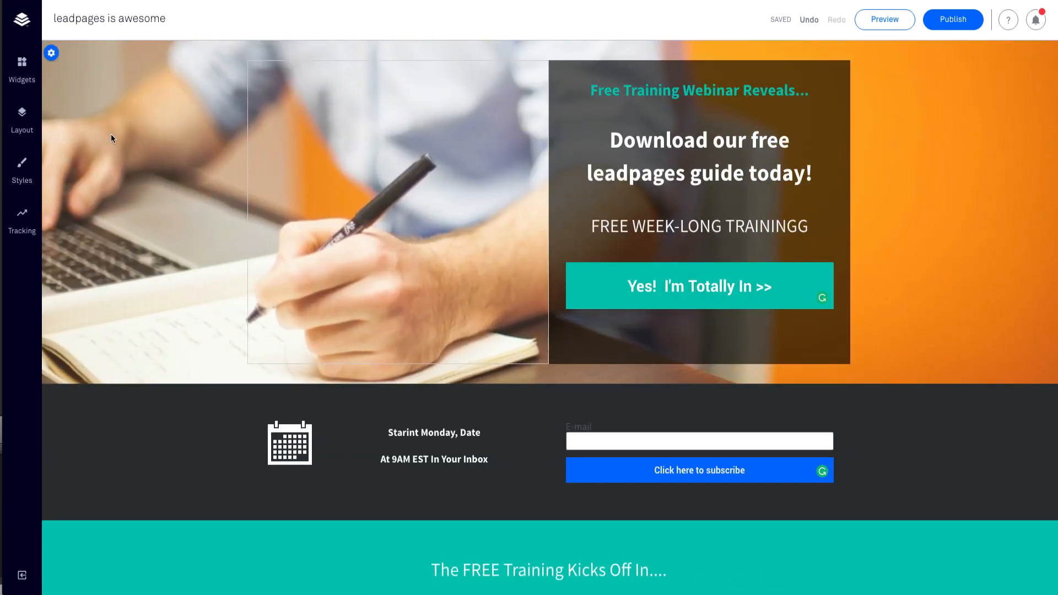
click(51, 54)
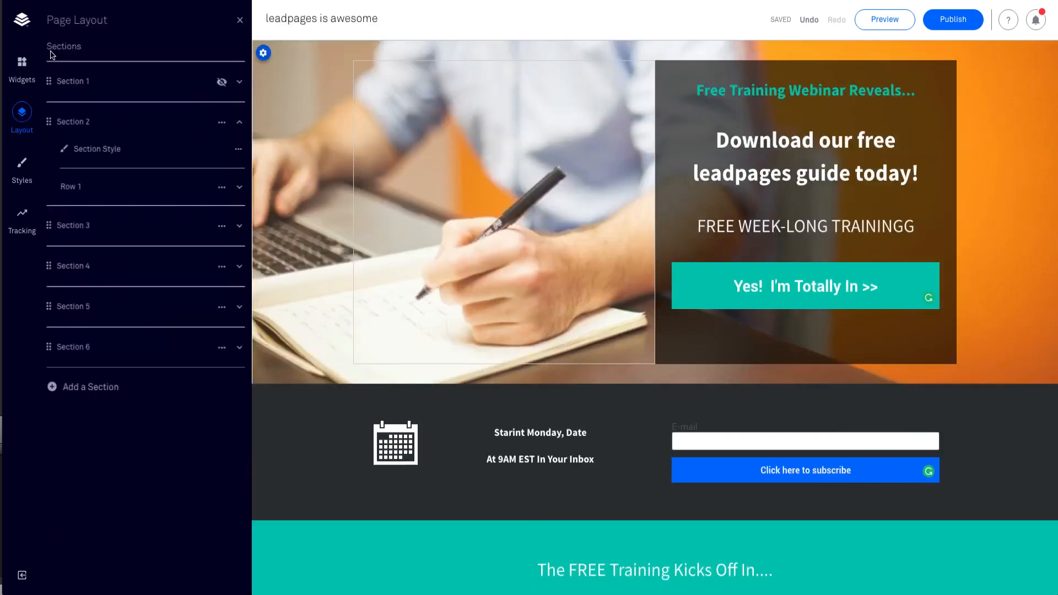
Try showing Section 1 and hiding Section 2 of the page, reverting each visibility change
mouse_move(246, 89)
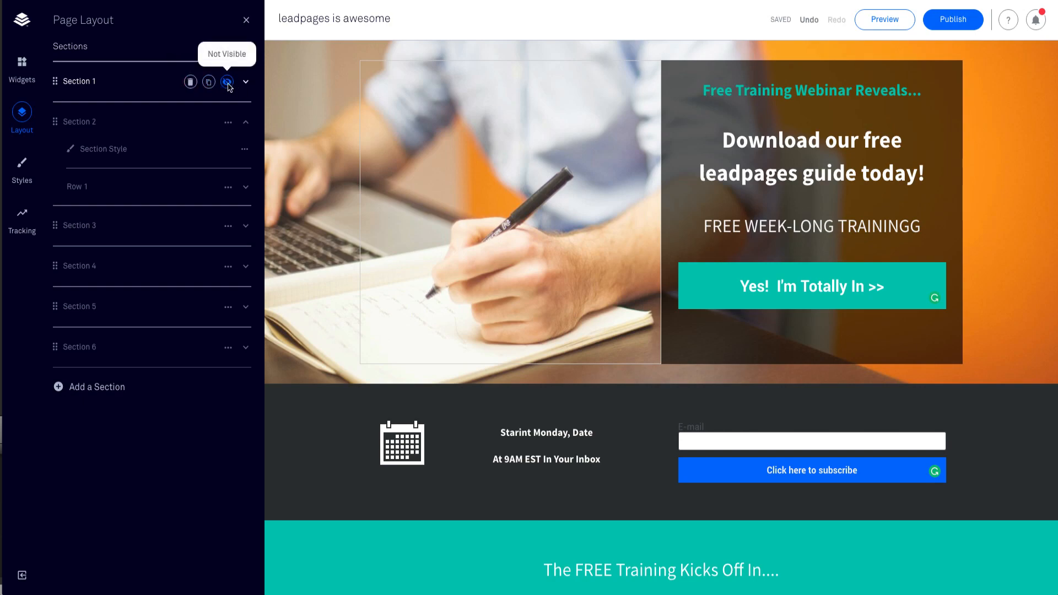
click(227, 83)
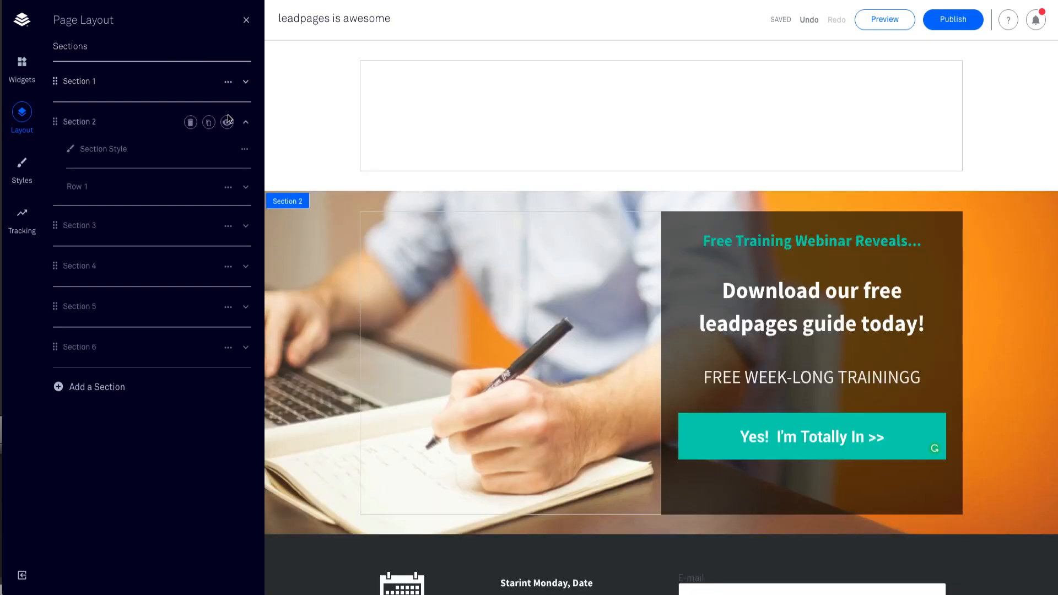
click(228, 83)
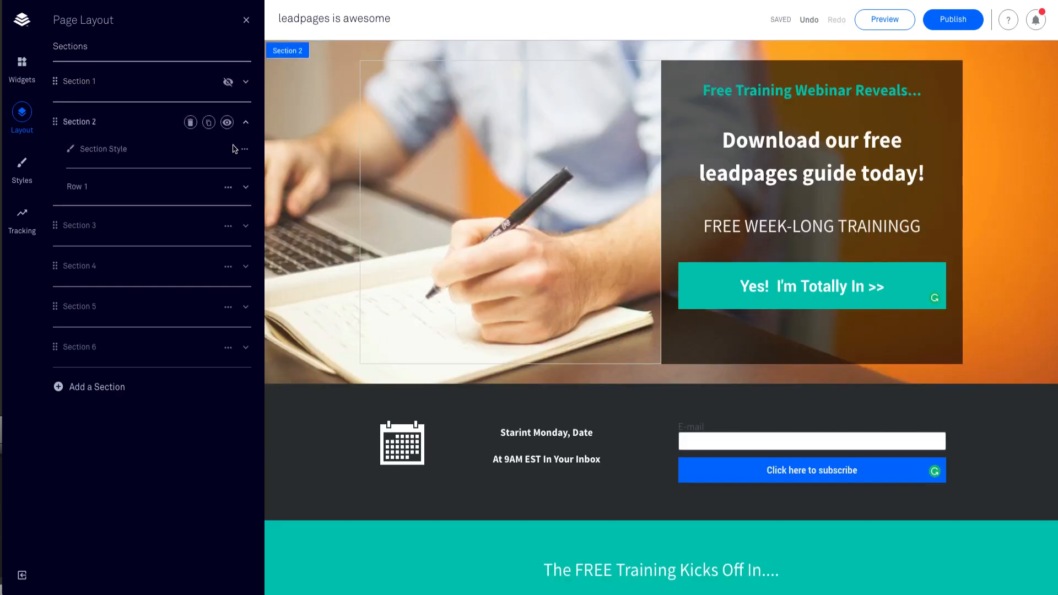
click(230, 126)
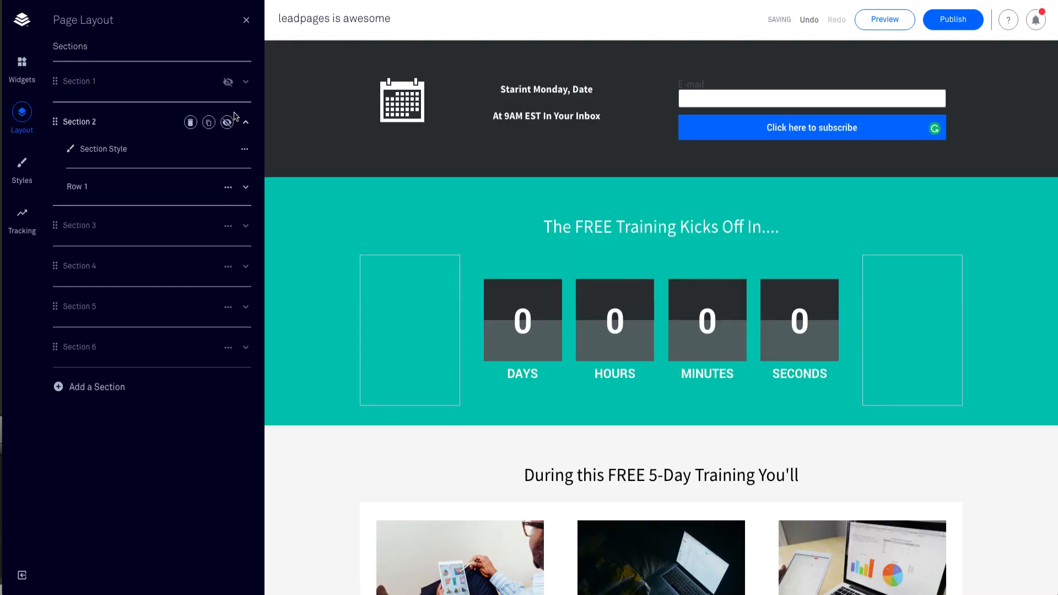
click(228, 122)
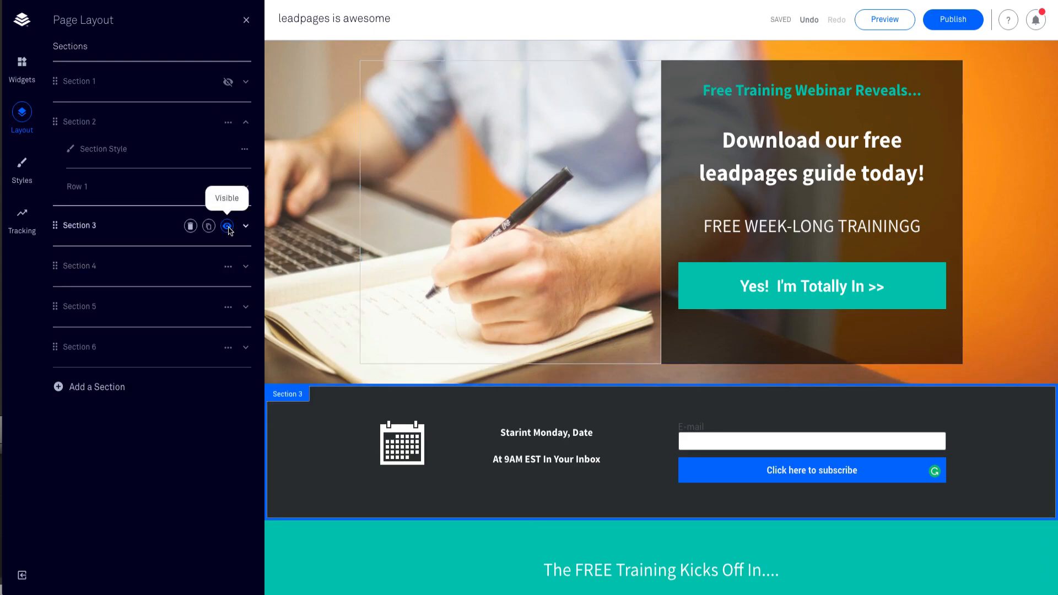
Hide Section 3, which holds the calendar and opt-in form, and close the page layout
click(228, 227)
click(228, 227)
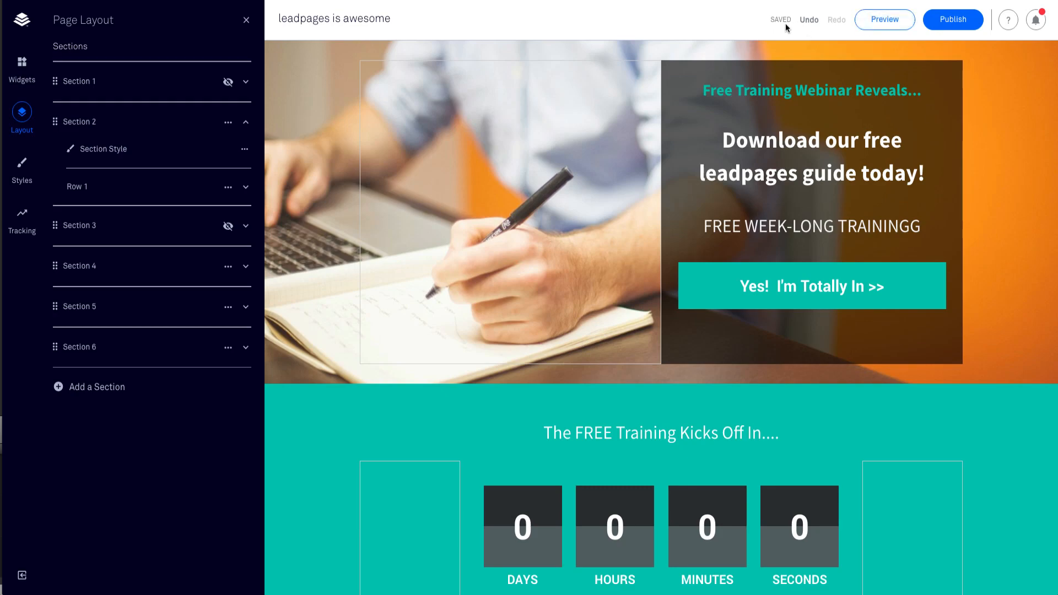
click(246, 21)
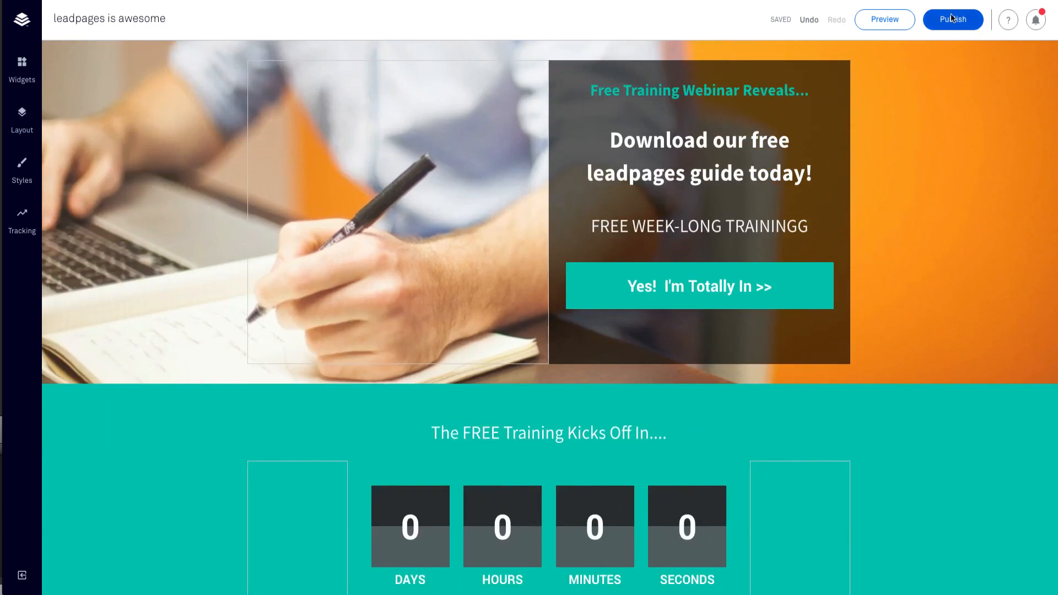
Publish the "leadpages is awesome" page and open its live version
click(952, 20)
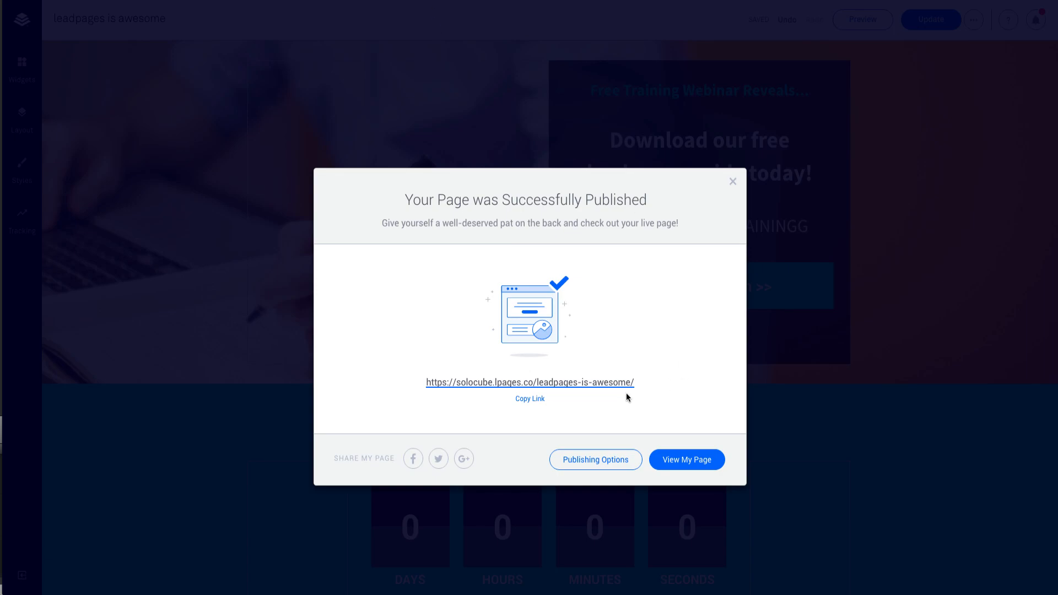
click(581, 459)
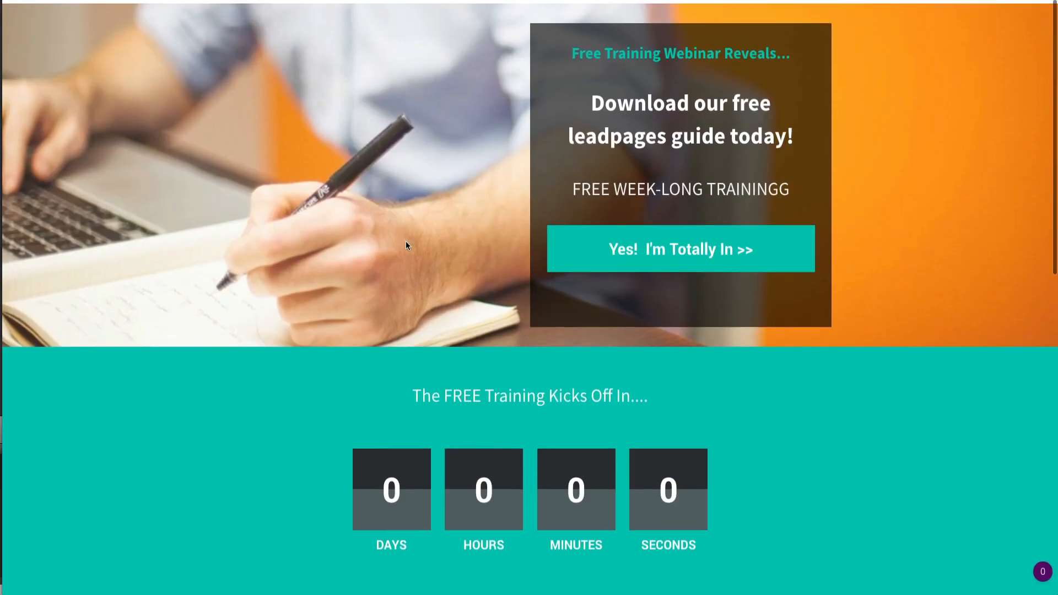
Review the live page, open the opt-in pop-up from "Yes! I'm Totally In >>", and close it
scroll(406, 243, down, 9)
scroll(406, 245, down, 3)
scroll(406, 245, up, 12)
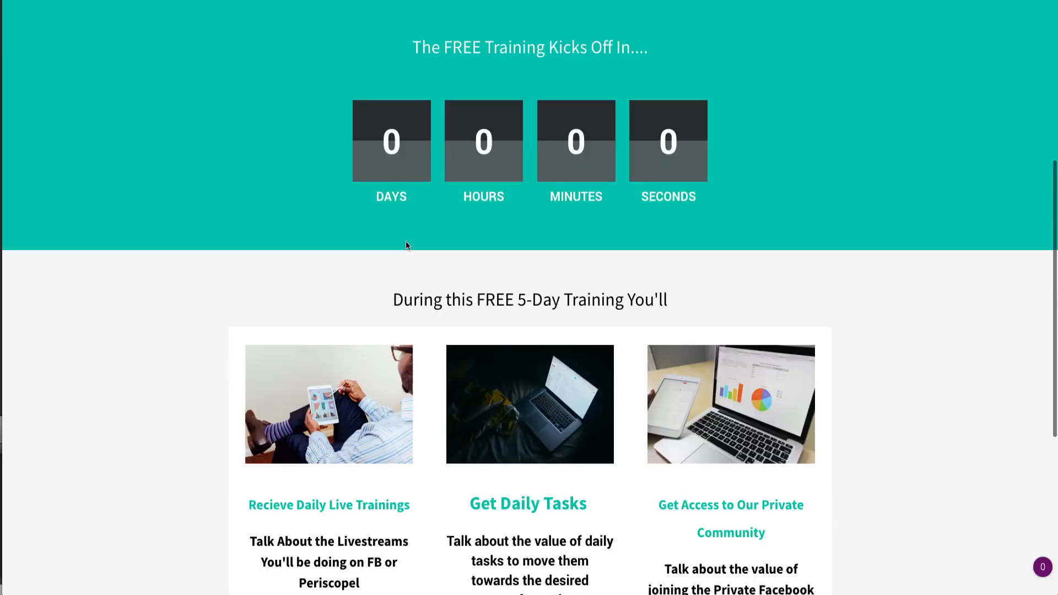
scroll(405, 245, down, 1)
click(677, 243)
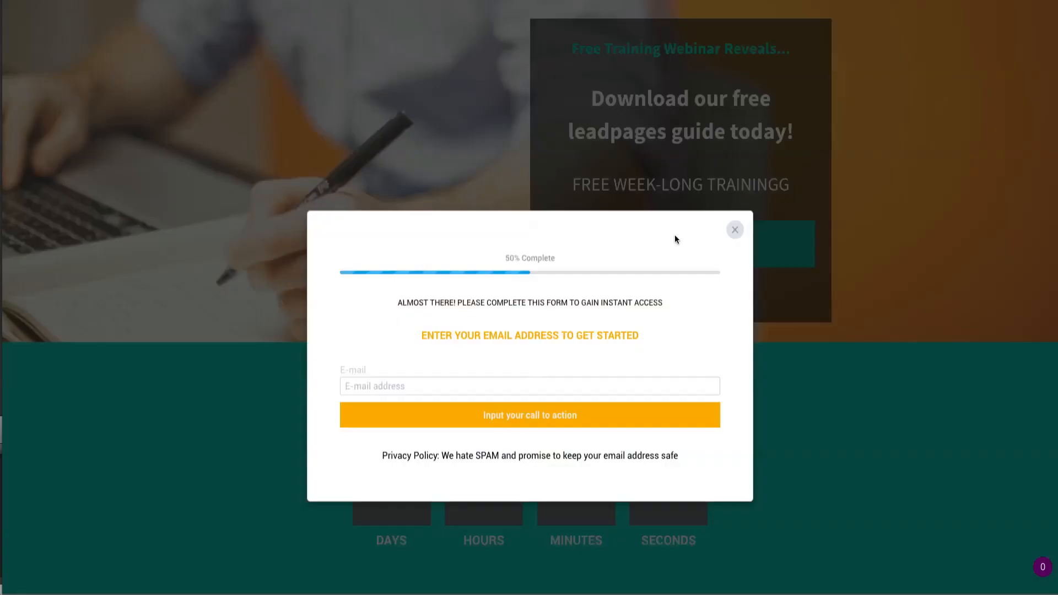
click(735, 171)
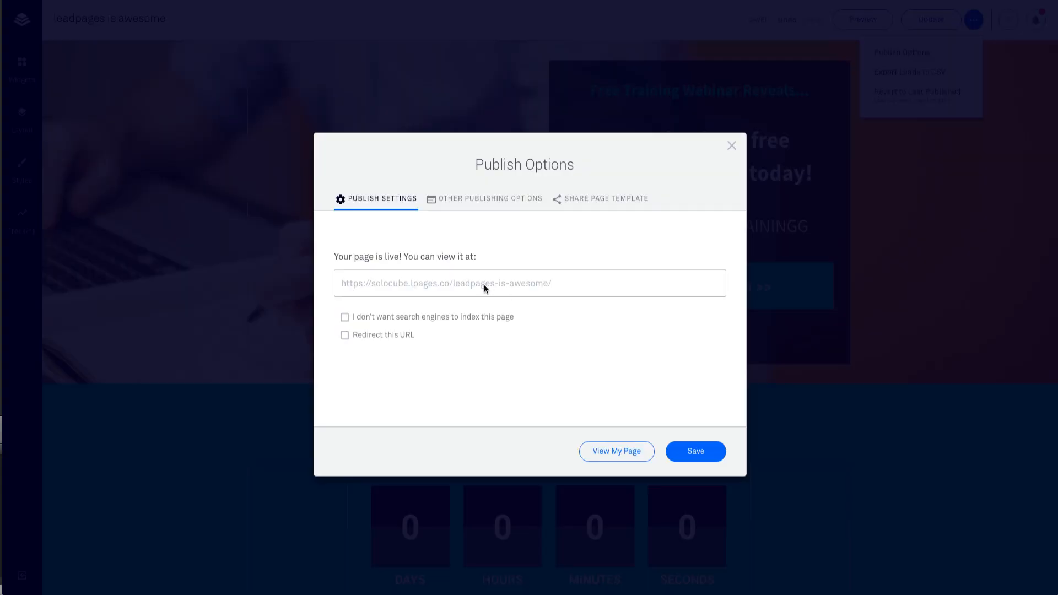
View the other publishing options for the page, close them and leave the page editor
click(462, 200)
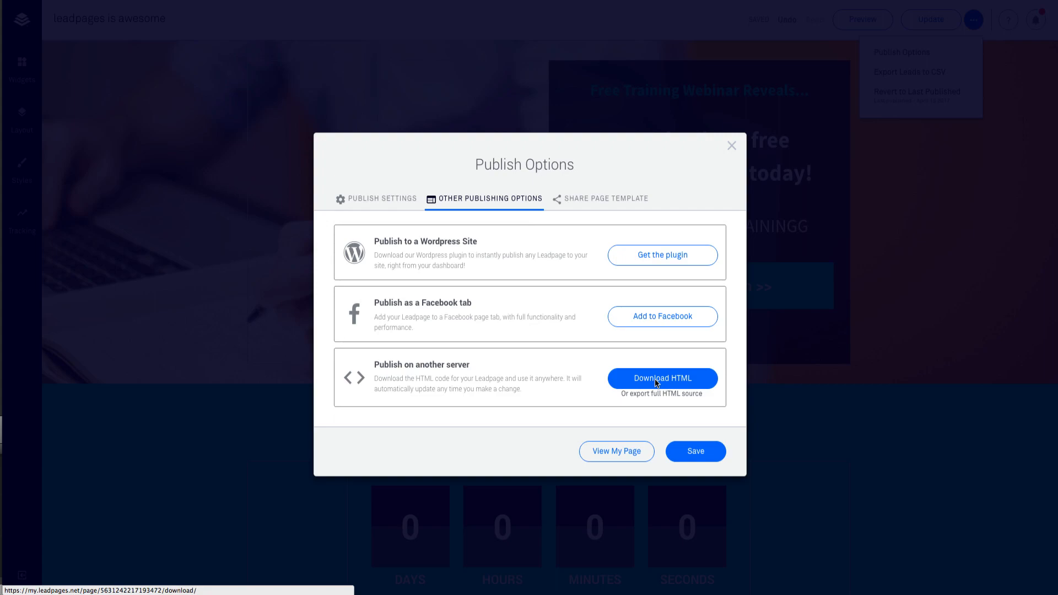
click(732, 146)
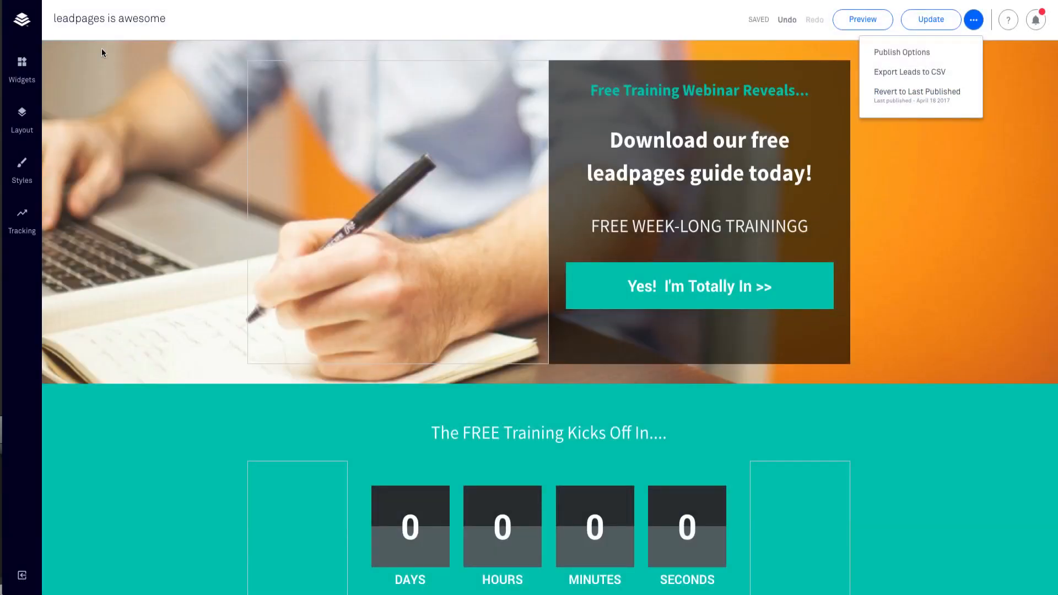
click(25, 24)
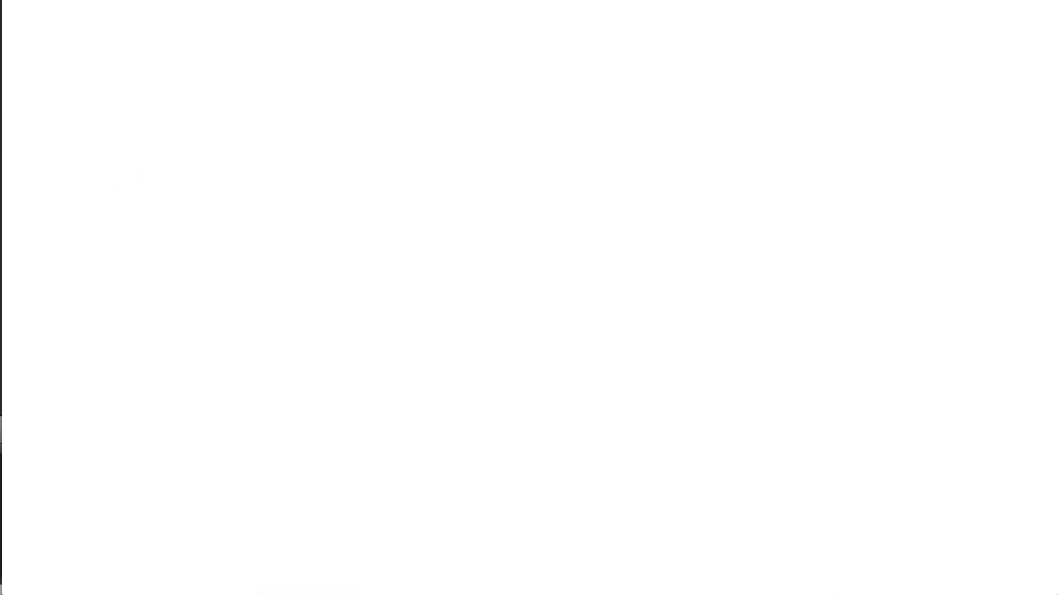
Enlarge the Enrique Freyre S.A.C. products page and open its Download Catalog opt-in form
scroll(610, 421, down, 2)
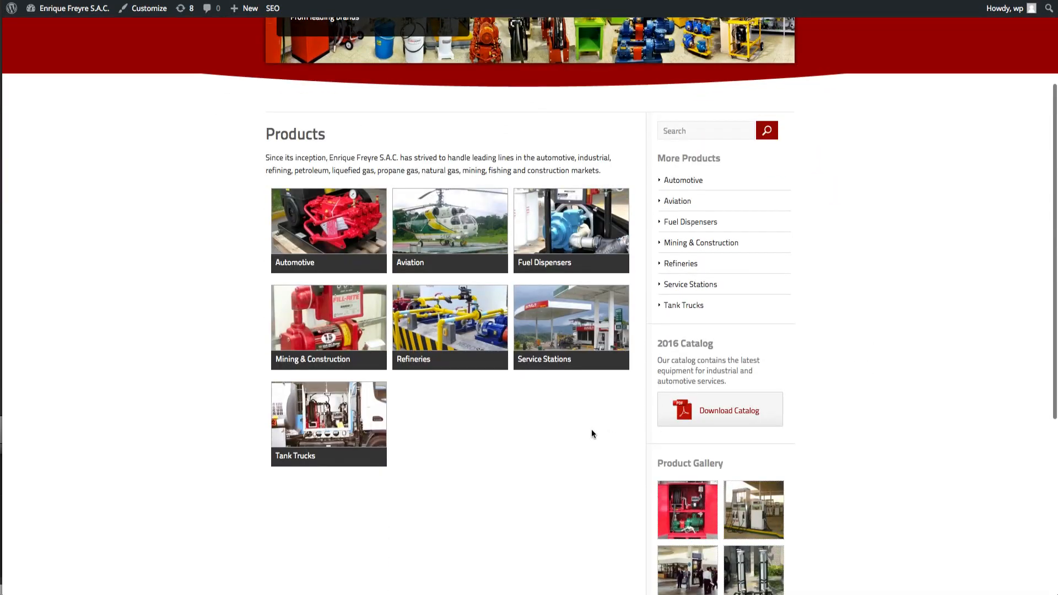
key(ctrl+plus)
key(ctrl+plus)
key(ctrl+plus)
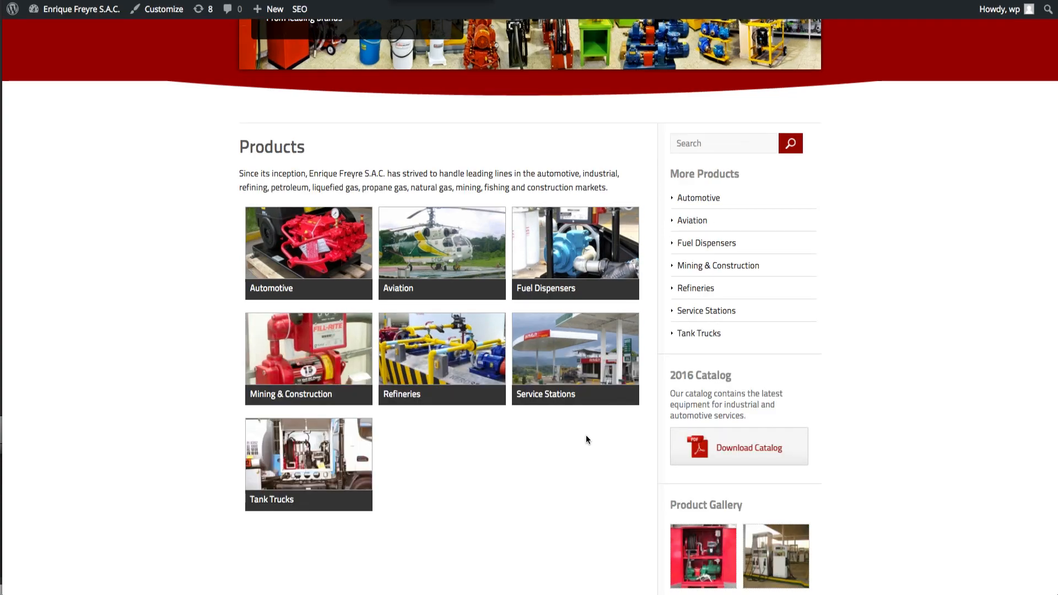
scroll(893, 395, down, 3)
scroll(894, 394, down, 1)
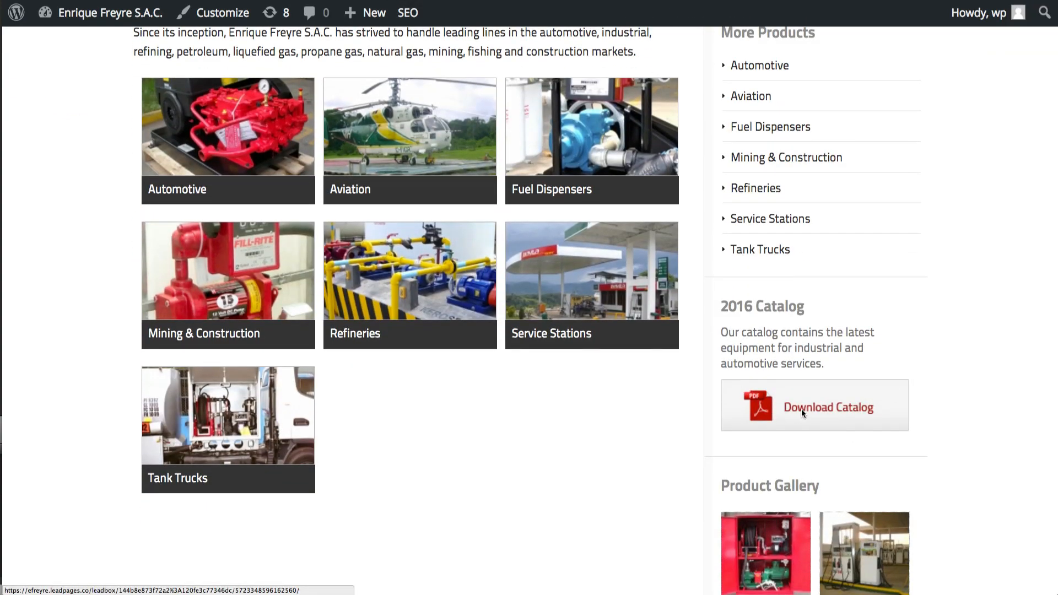
click(802, 408)
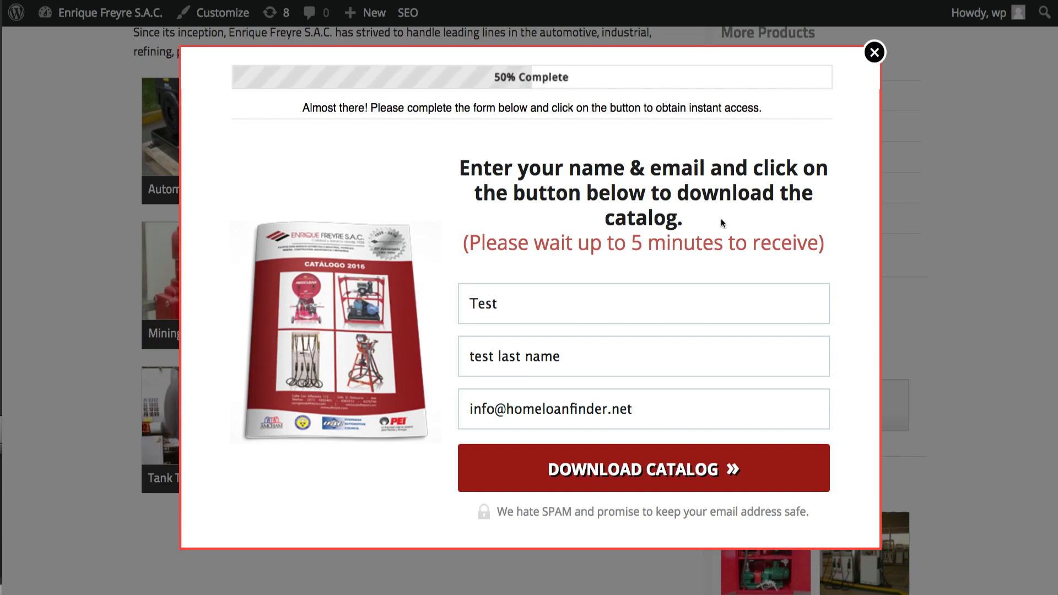
Clear the first name, last name and e-mail fields in the catalog form, and close it without submitting
click(540, 323)
key(BackSpace)
key(BackSpace)
key(BackSpace)
key(BackSpace)
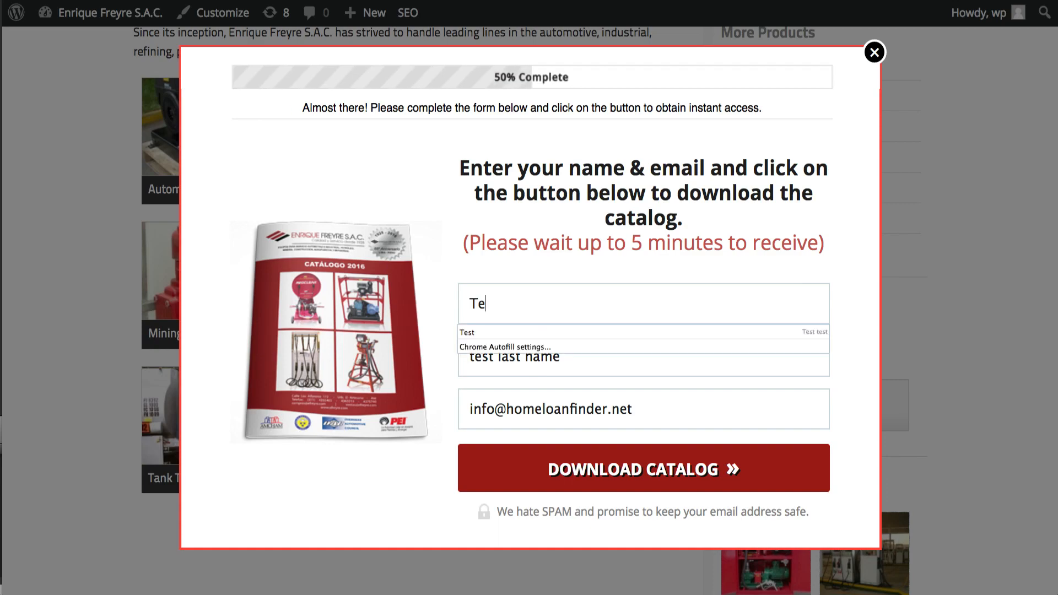
triple_click(533, 365)
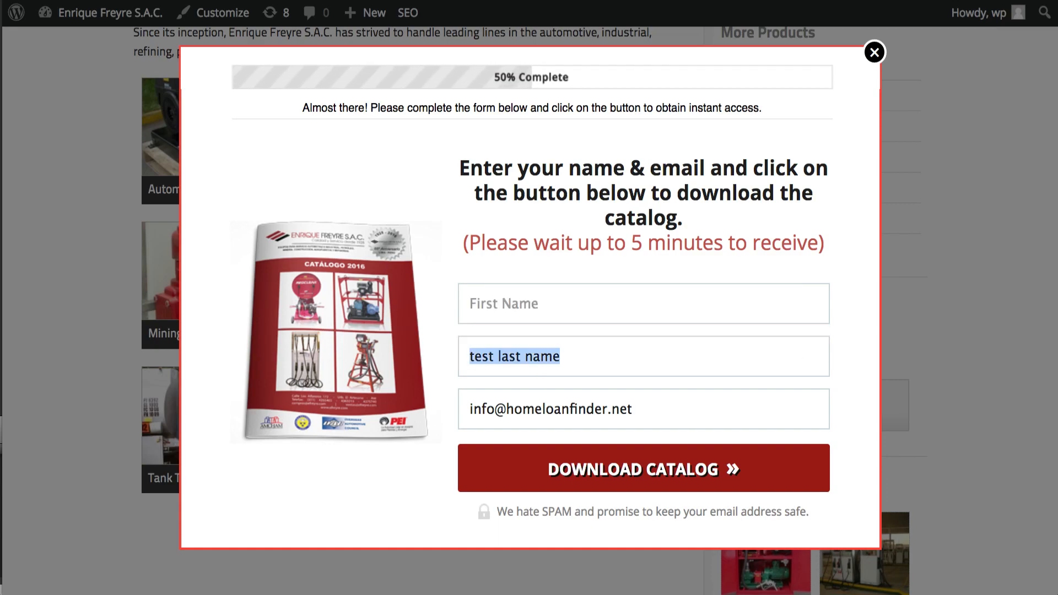
key(BackSpace)
triple_click(588, 408)
key(BackSpace)
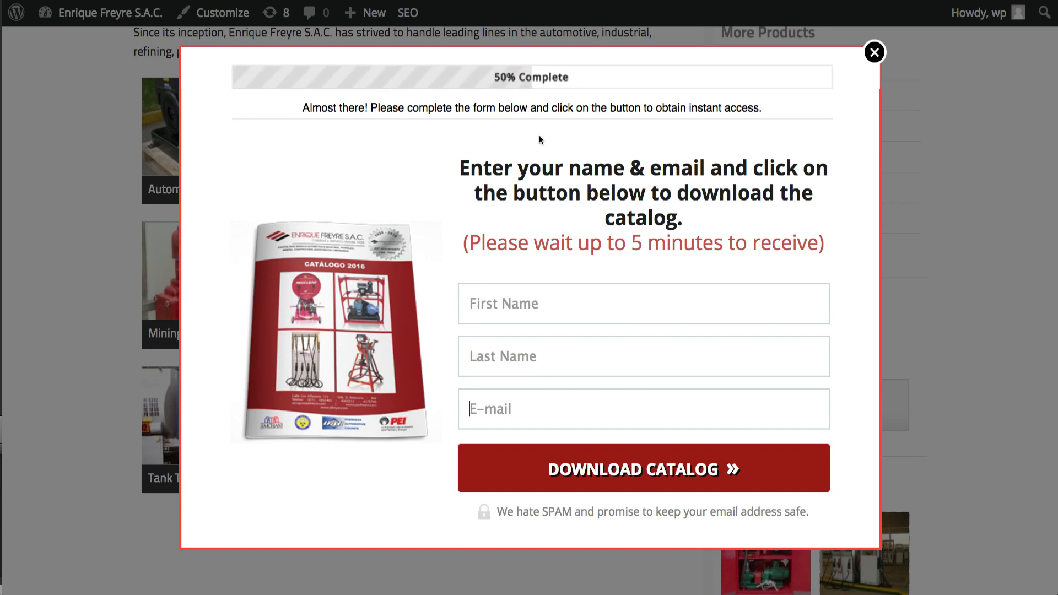
click(522, 407)
click(505, 307)
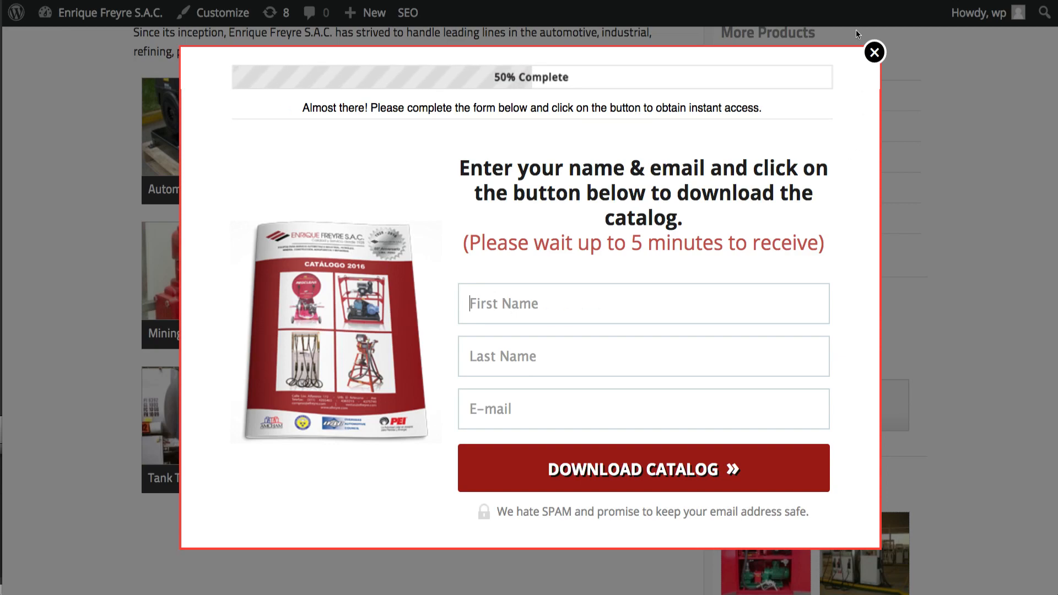
click(873, 53)
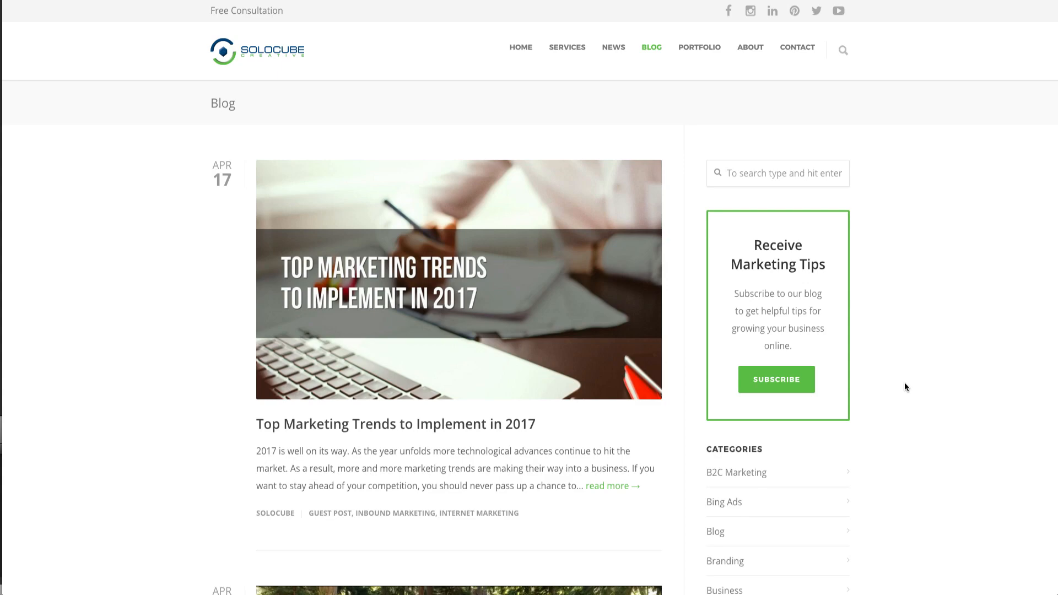
View the marketing tips subscription pop-up on the Solocube blog twice, closing it each time
click(767, 380)
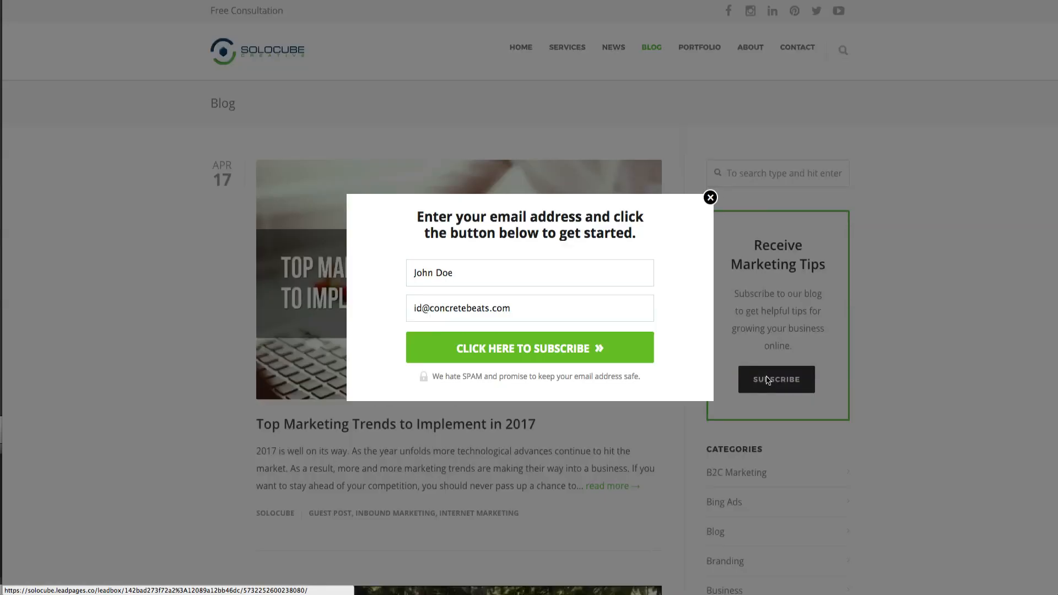
click(710, 199)
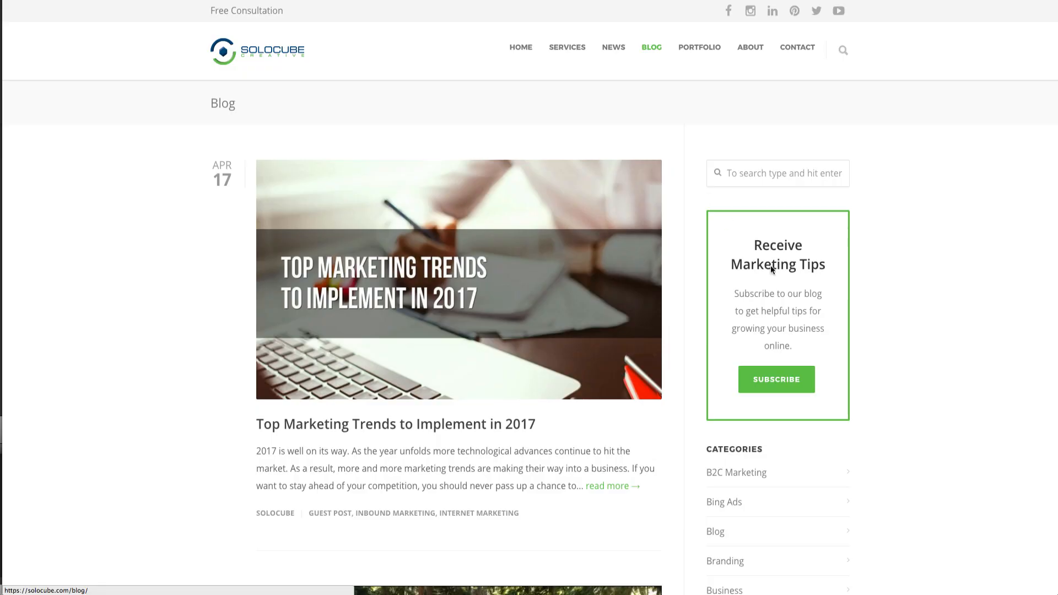
click(774, 380)
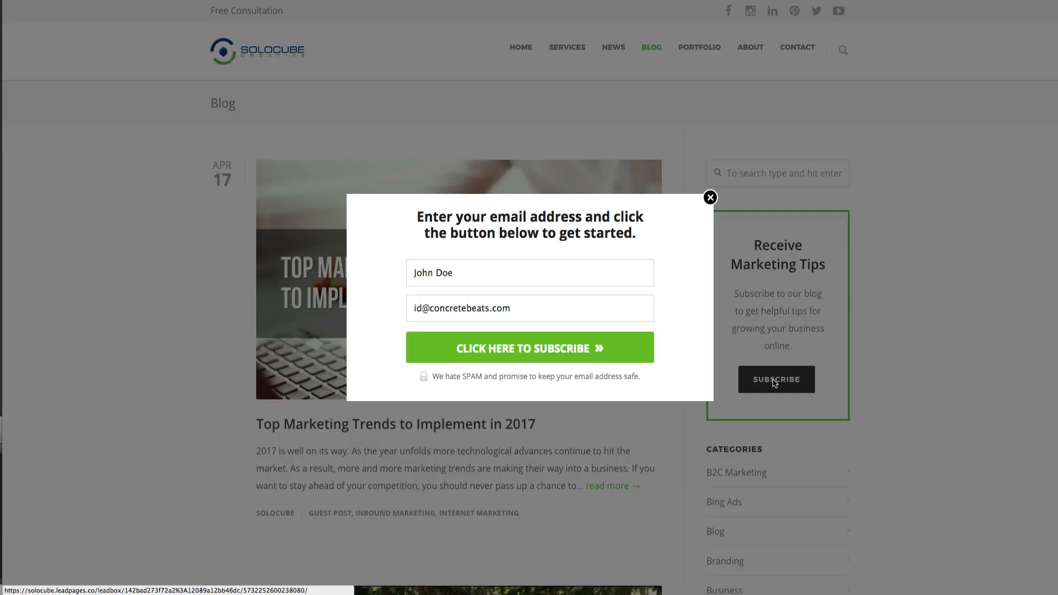
click(710, 197)
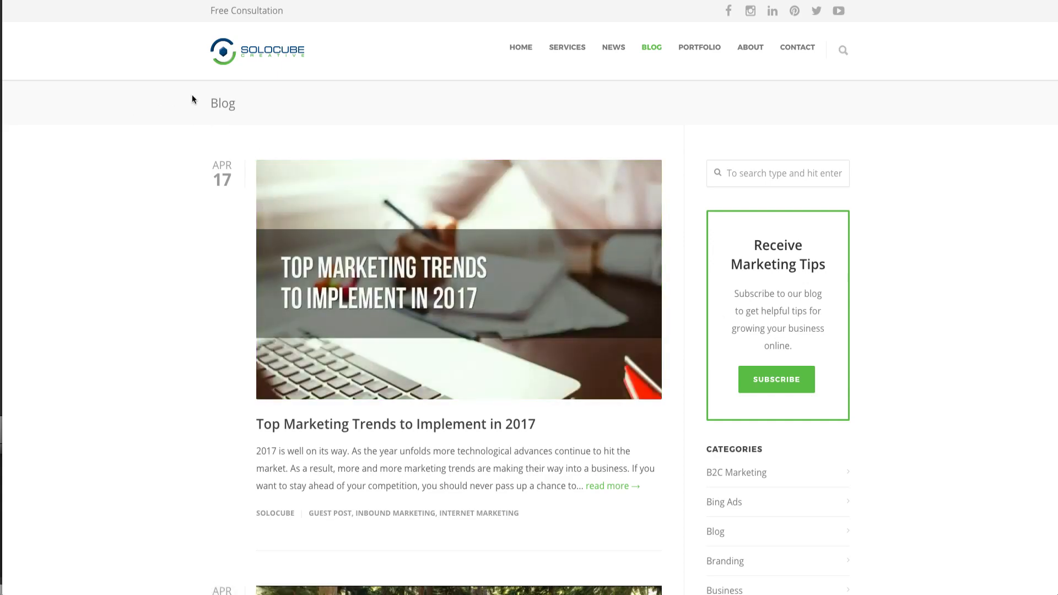
Open the Free Consultation form on the Solocube blog and clear its name, e-mail, website and project fields
click(241, 12)
click(546, 220)
triple_click(547, 223)
key(BackSpace)
triple_click(572, 264)
key(BackSpace)
triple_click(572, 298)
key(BackSpace)
triple_click(563, 343)
key(BackSpace)
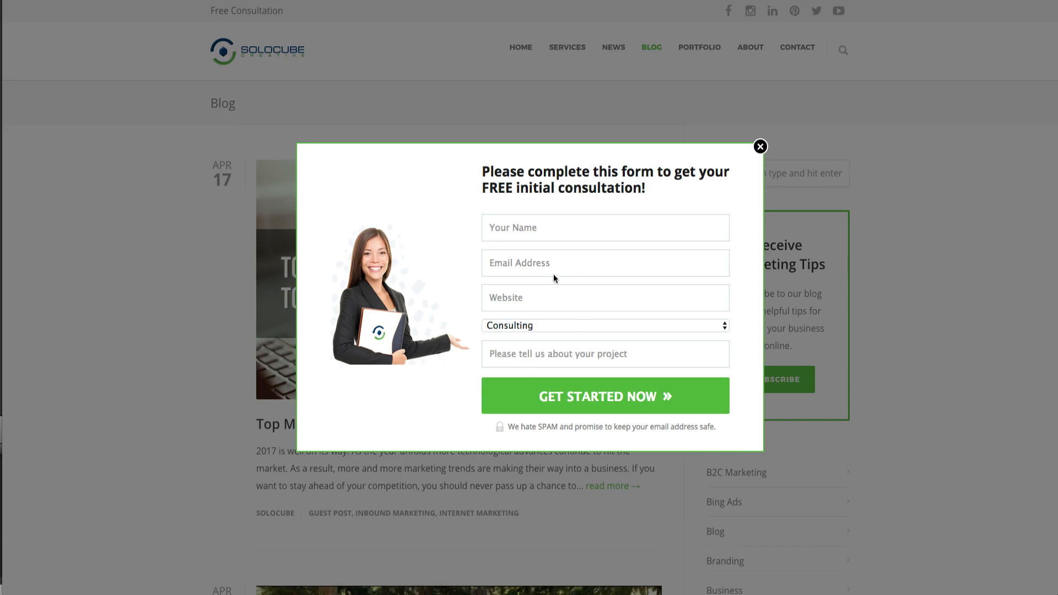
Check the service selection and project description fields in the consultation form, and close it without submitting
click(535, 325)
click(560, 352)
click(760, 147)
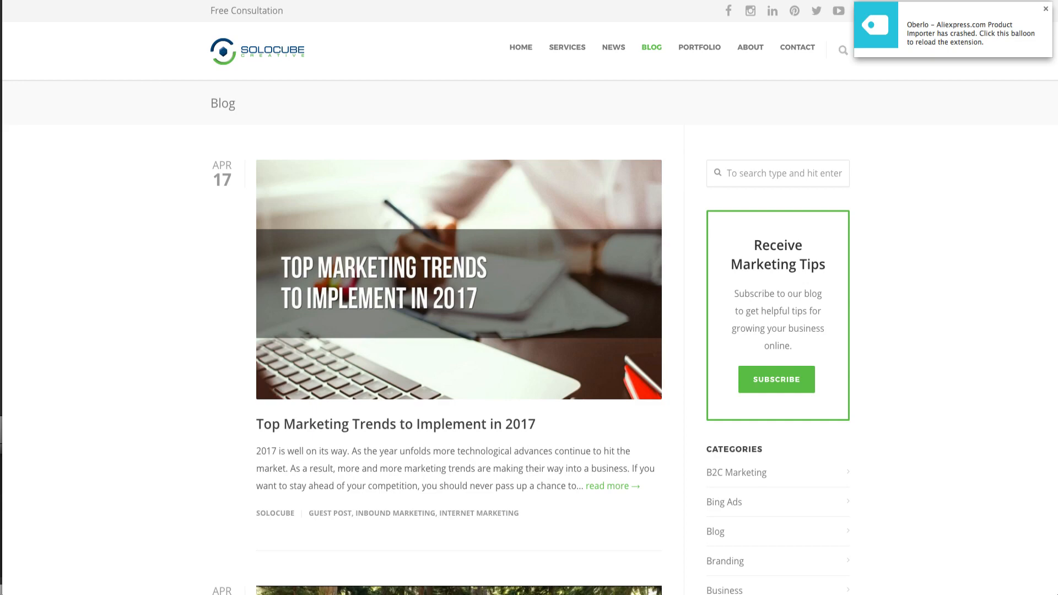
Switch back to Leadpages and bring up the Leadboxes list
key(ctrl+Tab)
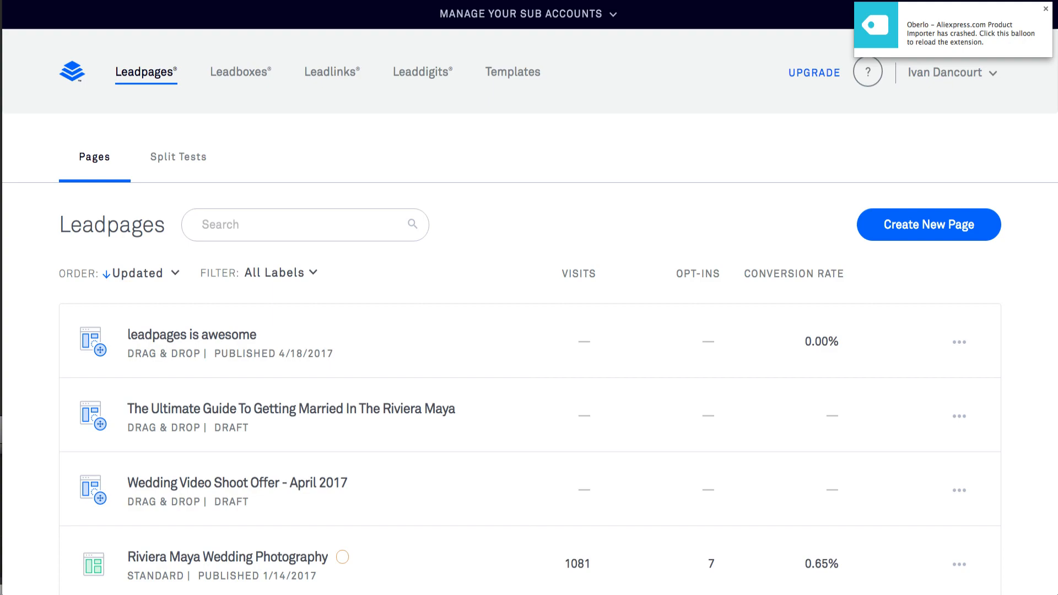
key(ctrl+Tab)
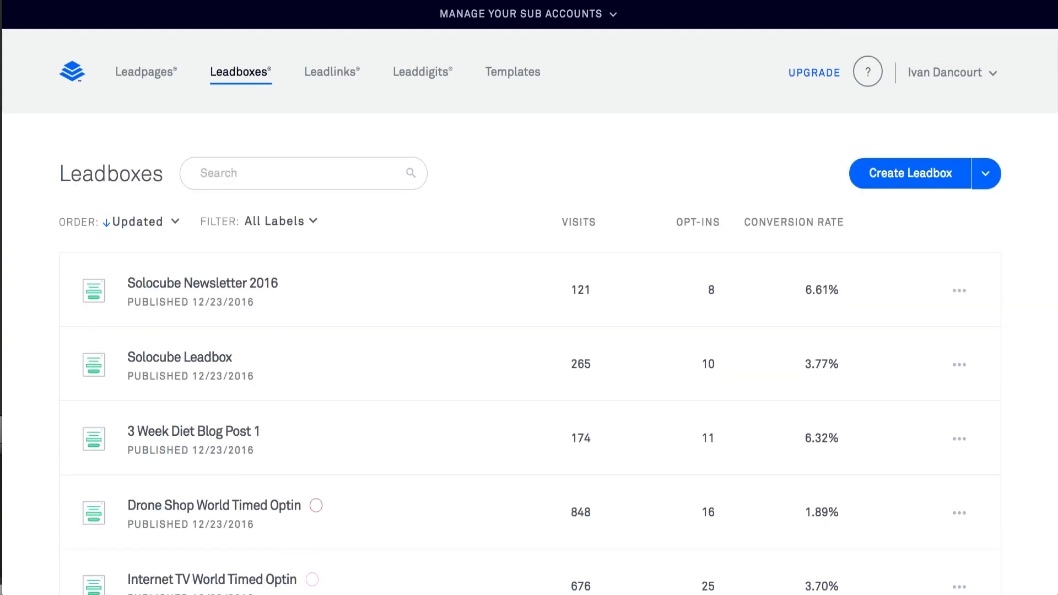
Switch to the Solocube blog, view the marketing tips subscription pop-up, close it and return to the Leadboxes list
key(ctrl+Tab)
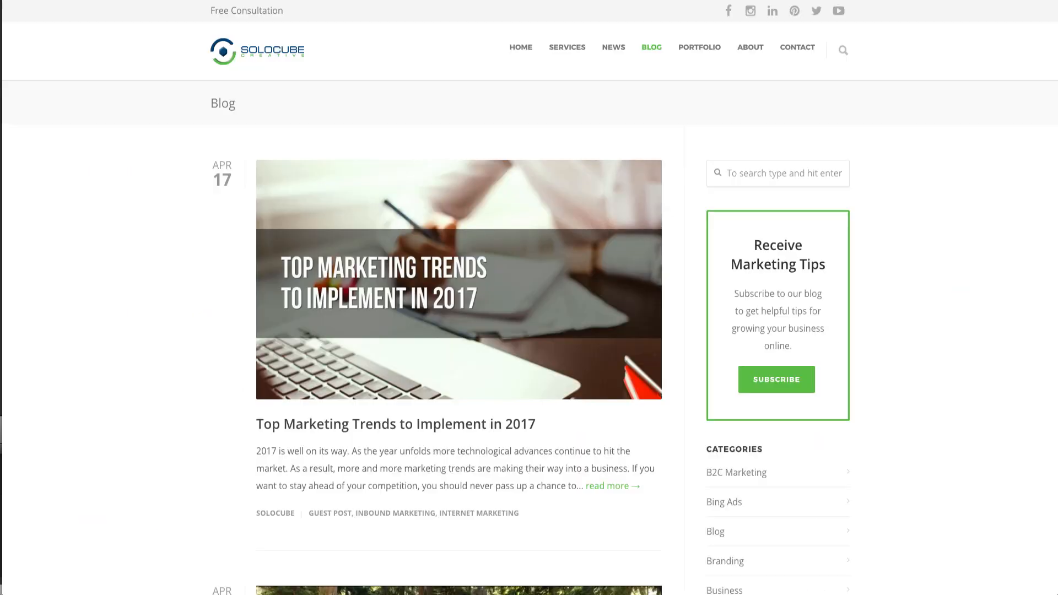
click(783, 378)
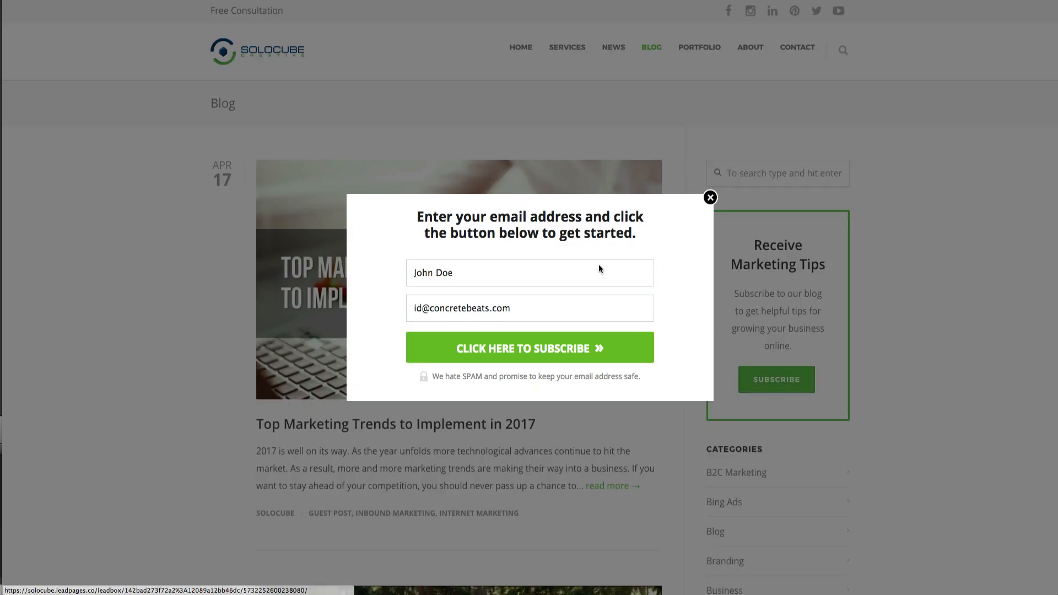
click(710, 197)
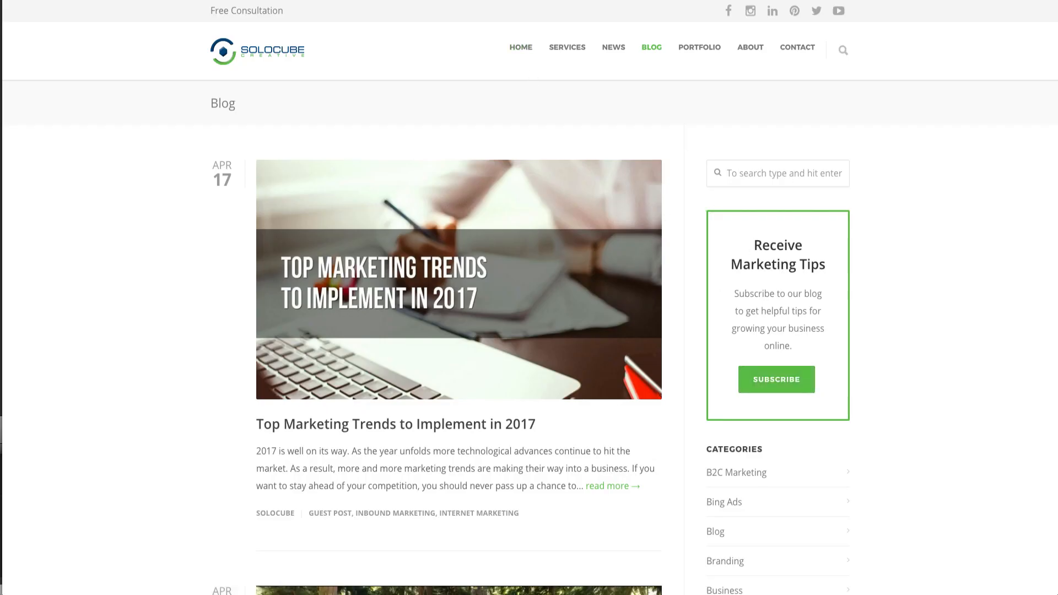
key(ctrl+shift+Tab)
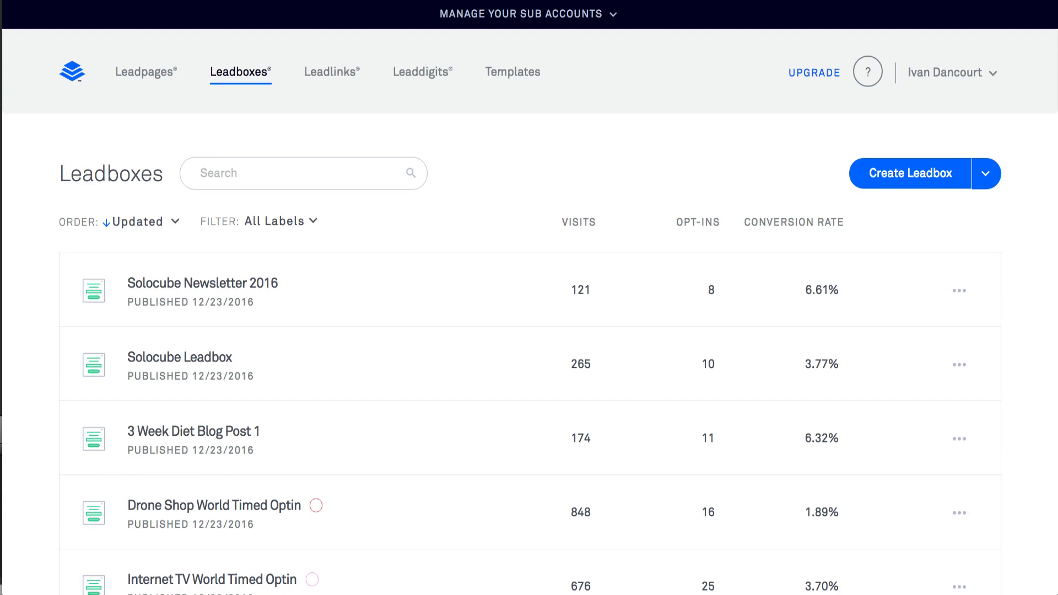
Create a new Leadbox named "leadpages leadbox is awesome" and start building it
click(332, 72)
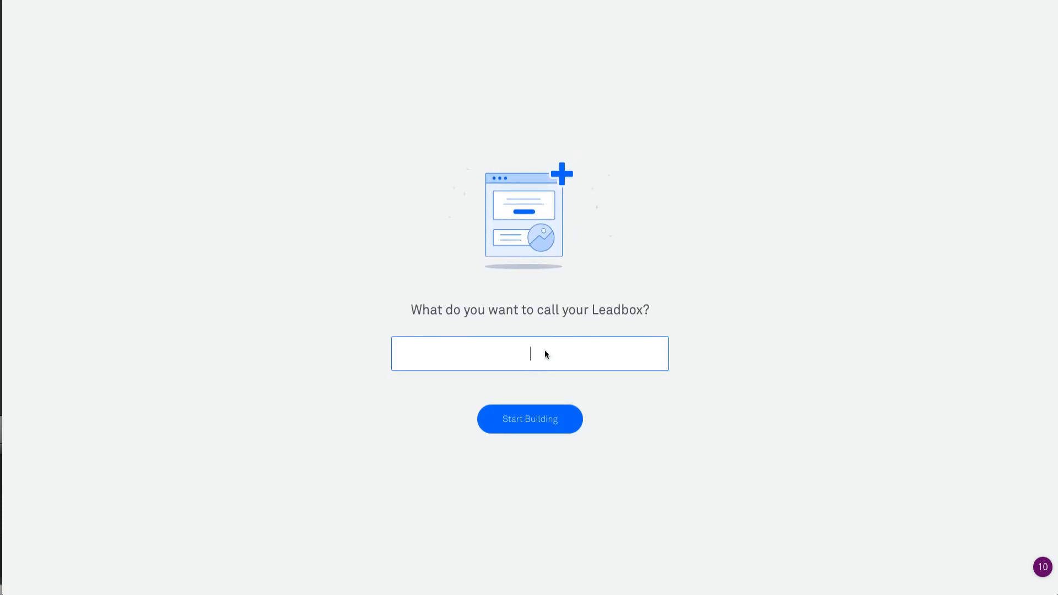
text(leadpages leadbox i)
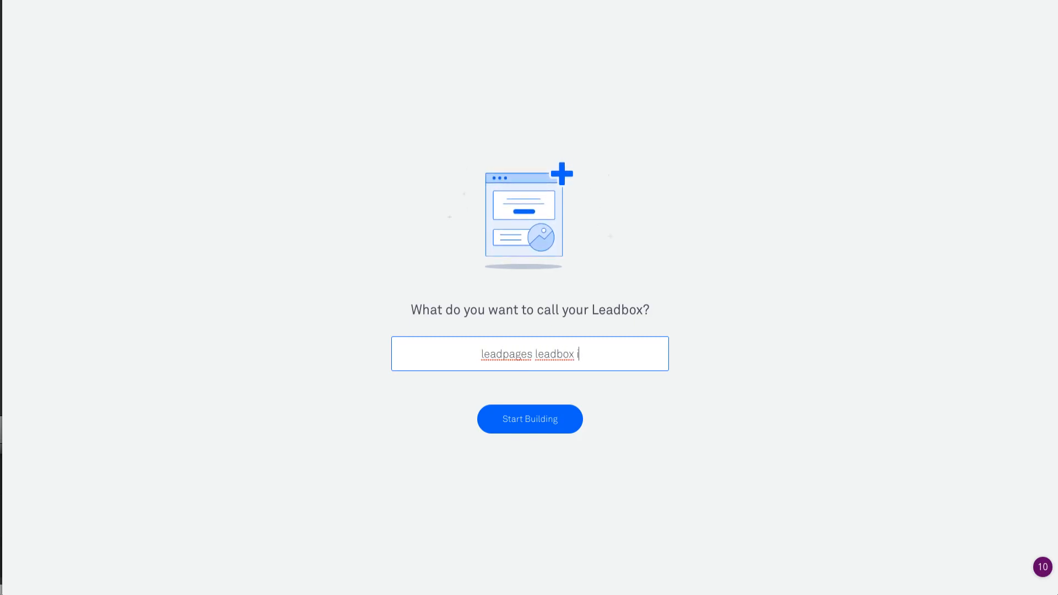
text(s awesome)
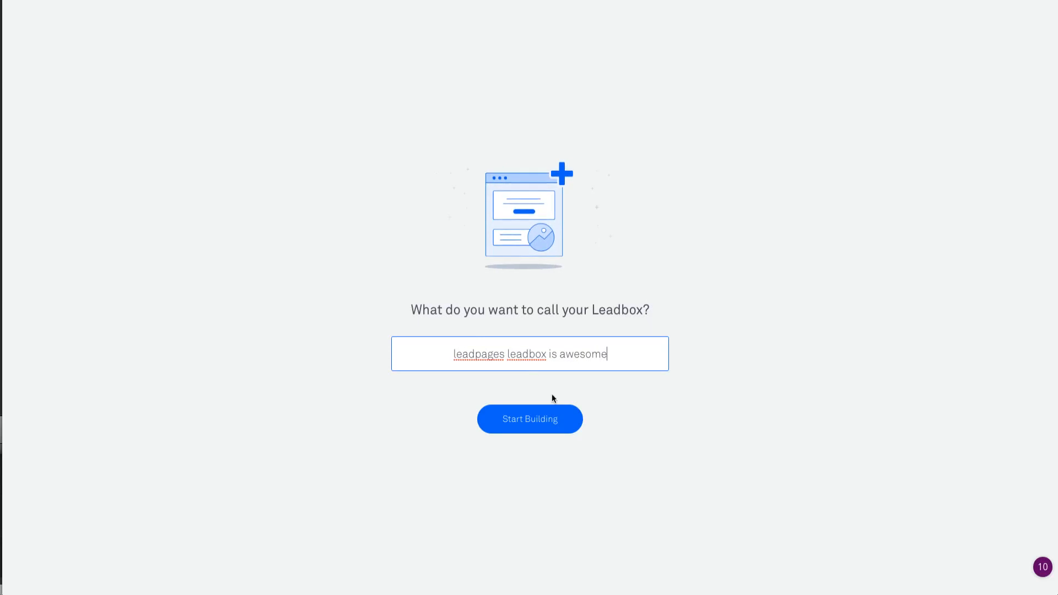
click(526, 419)
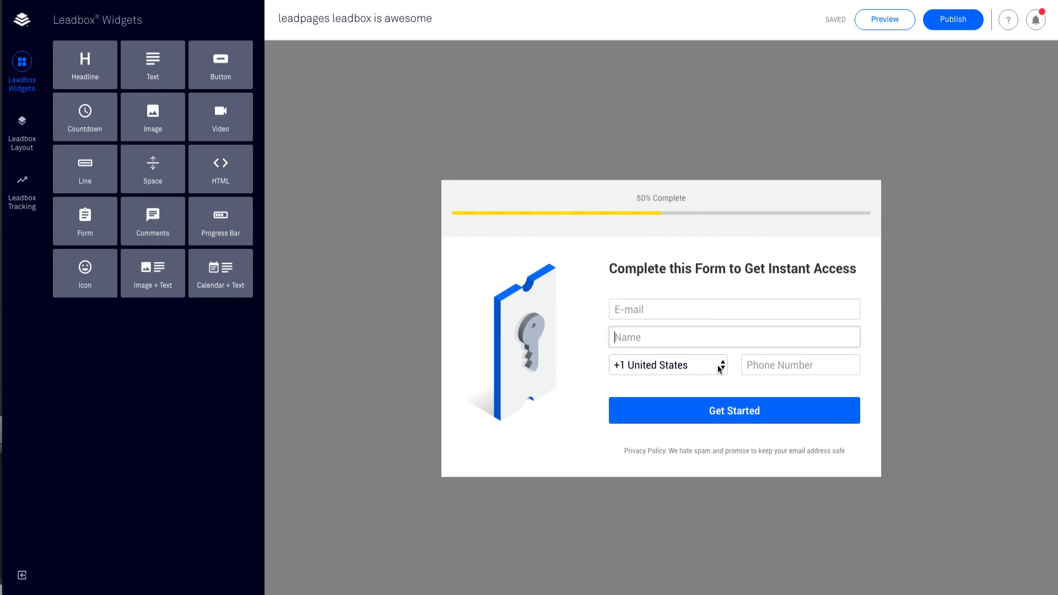
Check the Leadbox form's input fields, Get Started button and integration settings, and close the form editor
click(689, 338)
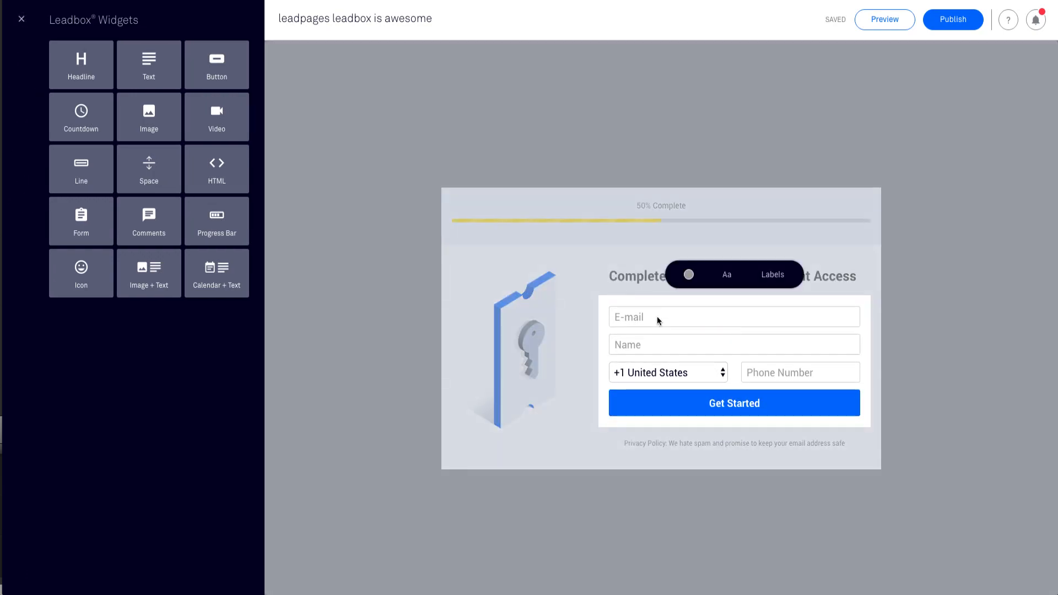
click(657, 317)
click(651, 344)
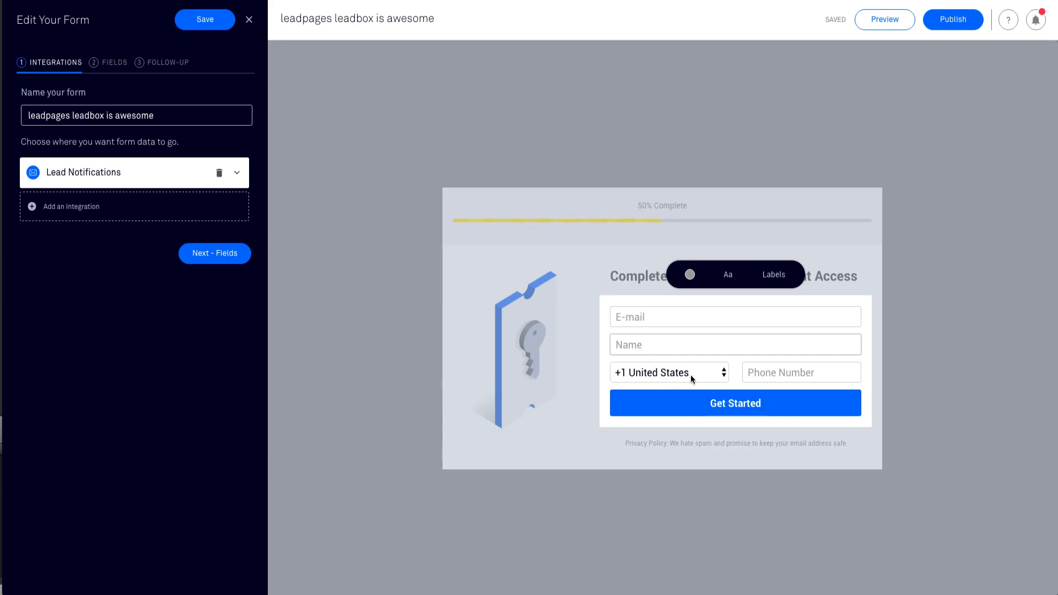
click(761, 375)
click(514, 331)
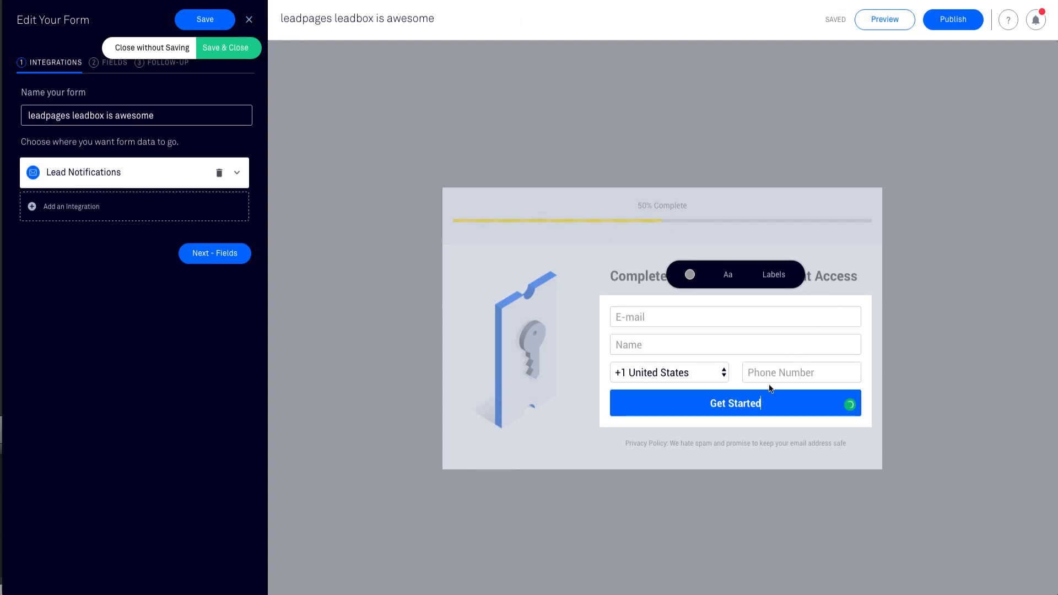
click(204, 19)
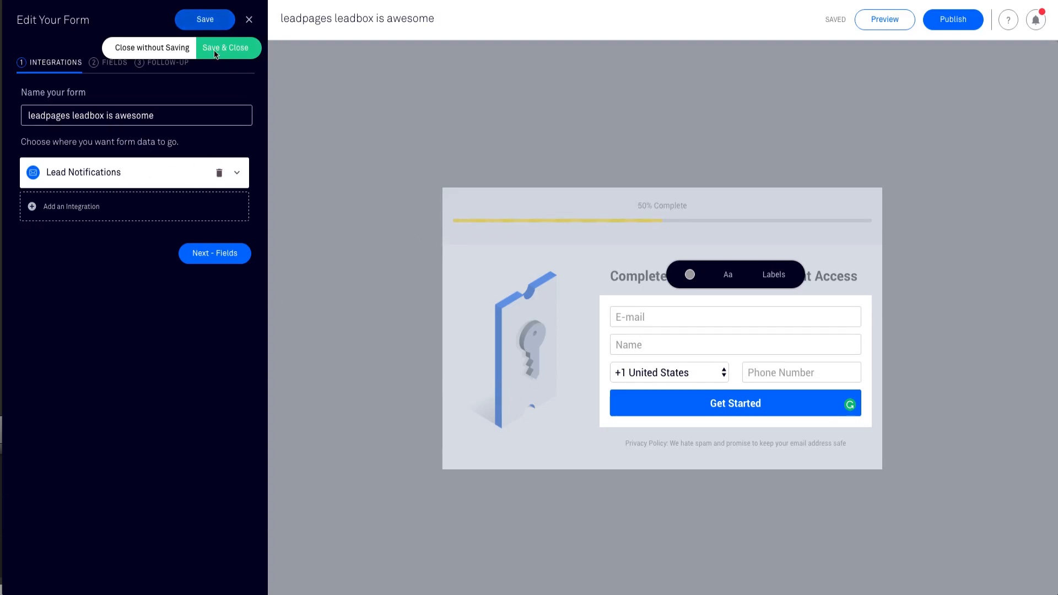
click(208, 18)
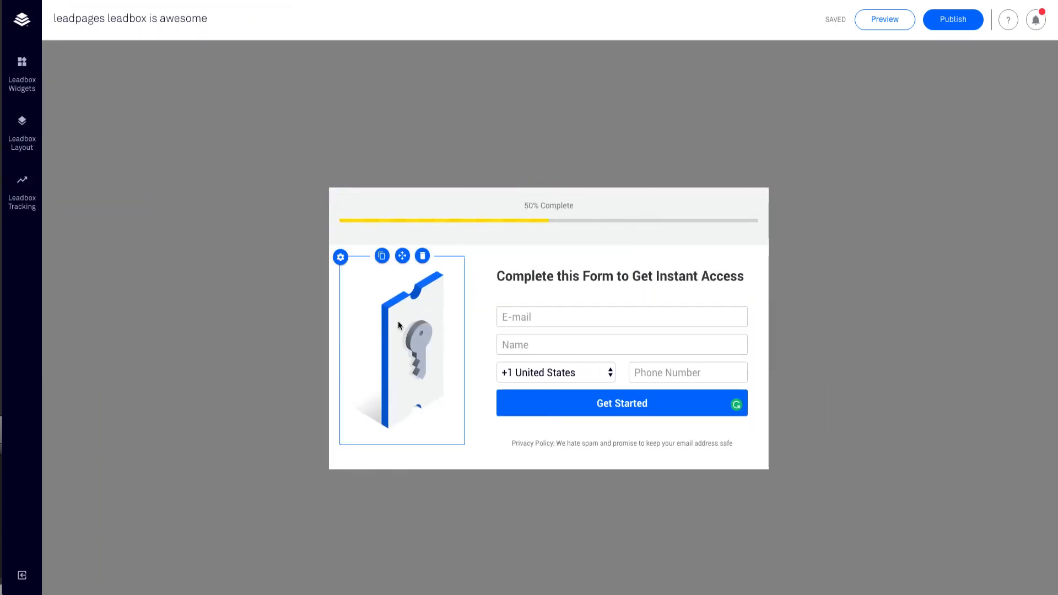
Inspect the Leadbox's key image and progress bar, bringing up the progress bar's style options
click(398, 322)
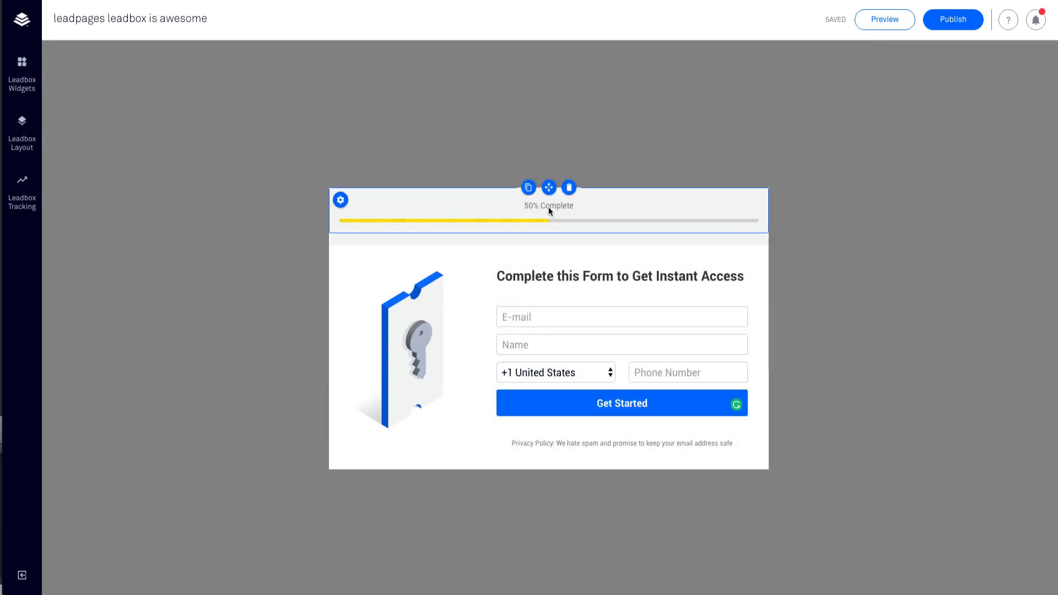
click(539, 215)
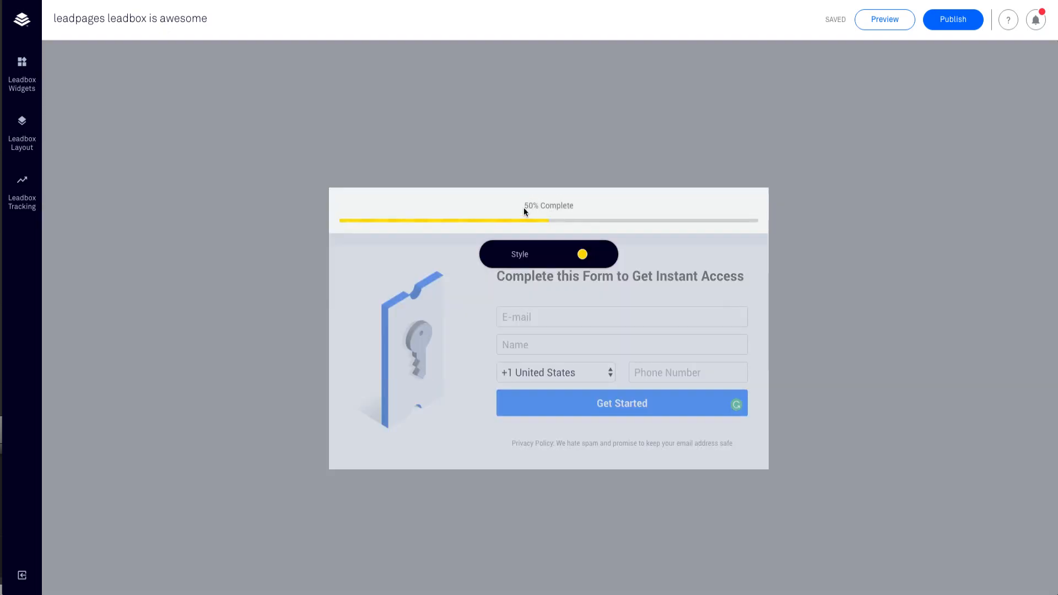
click(636, 130)
click(597, 199)
click(673, 212)
click(569, 187)
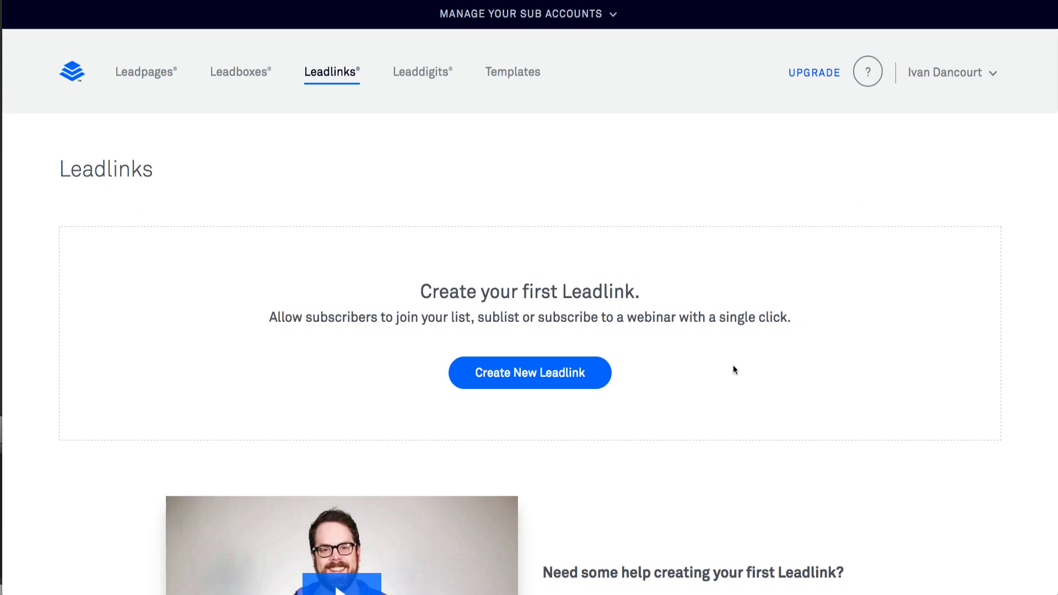
Start a new Leadlink and review its available e-mail integrations and usage instructions, keeping MailChimp selected
click(539, 374)
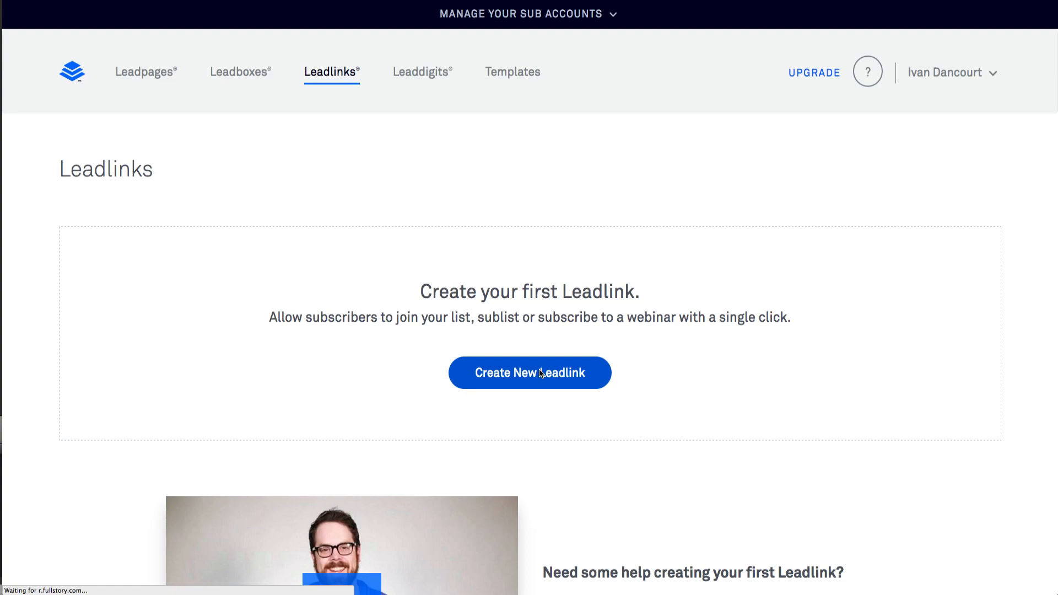
click(540, 372)
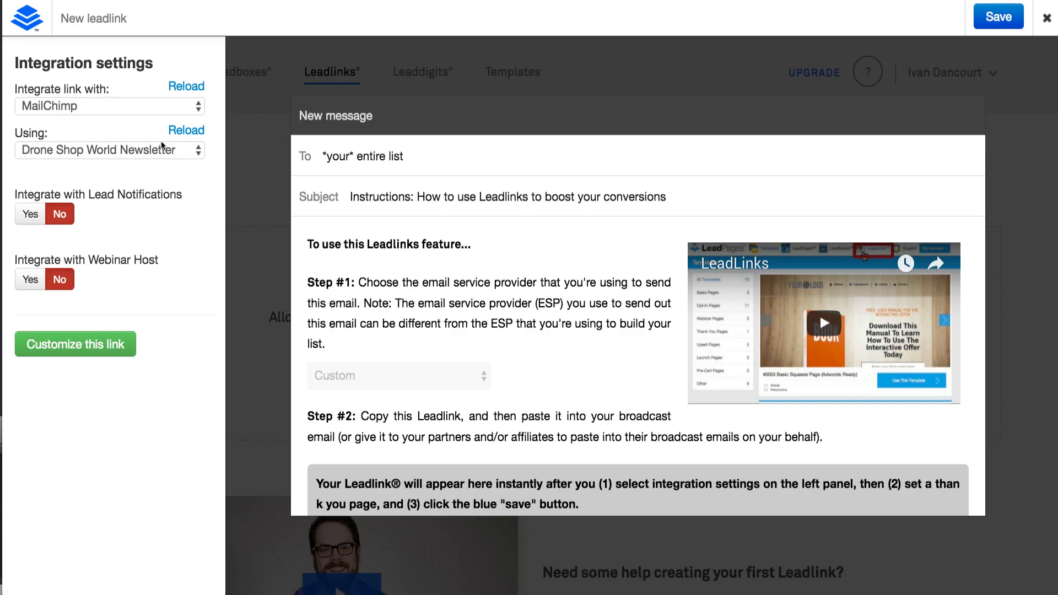
click(109, 112)
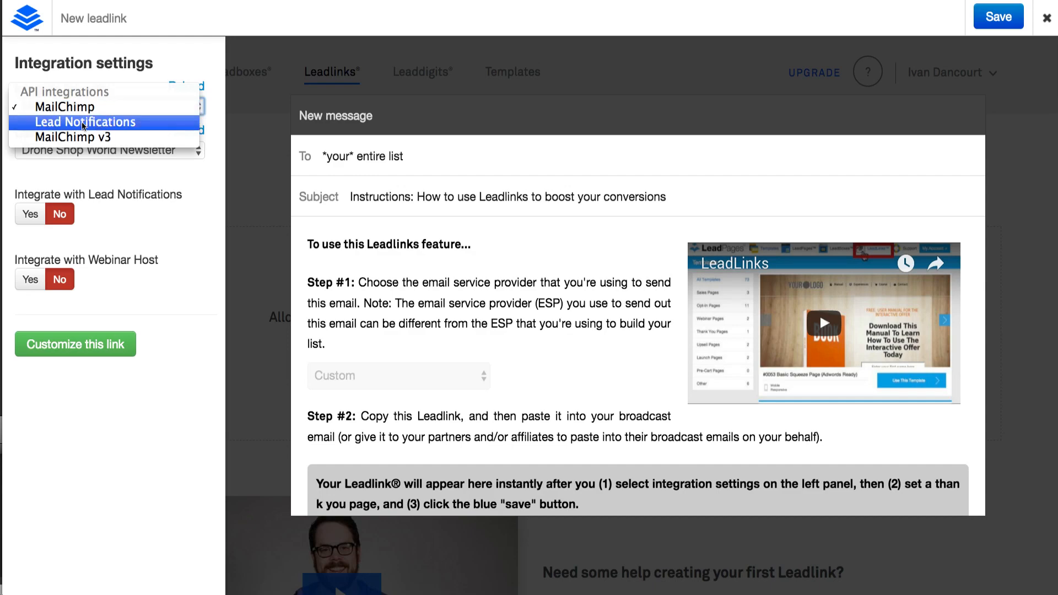
click(165, 369)
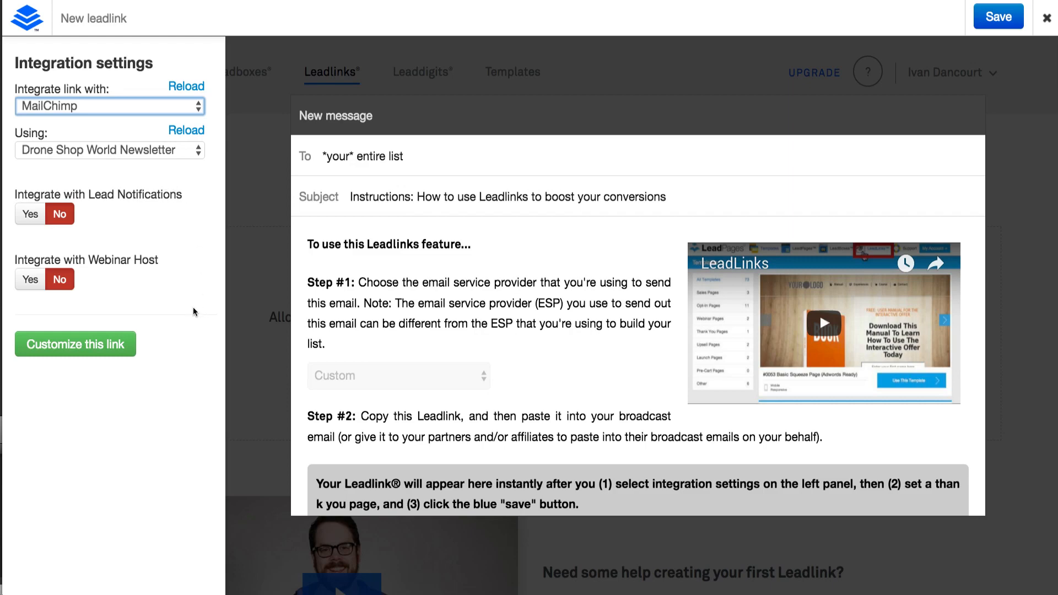
scroll(583, 230, down, 2)
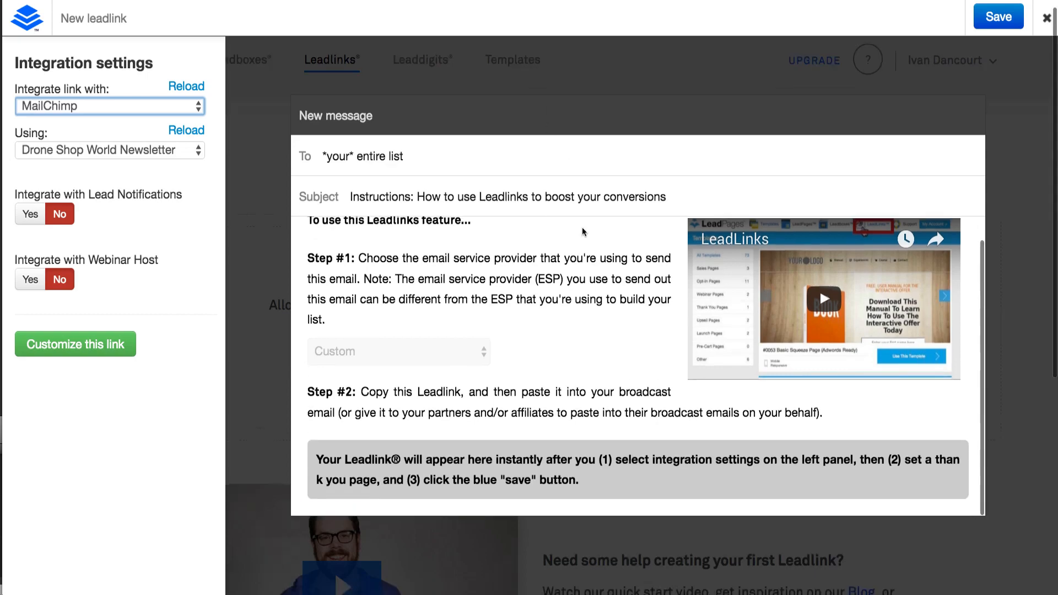
scroll(583, 230, up, 2)
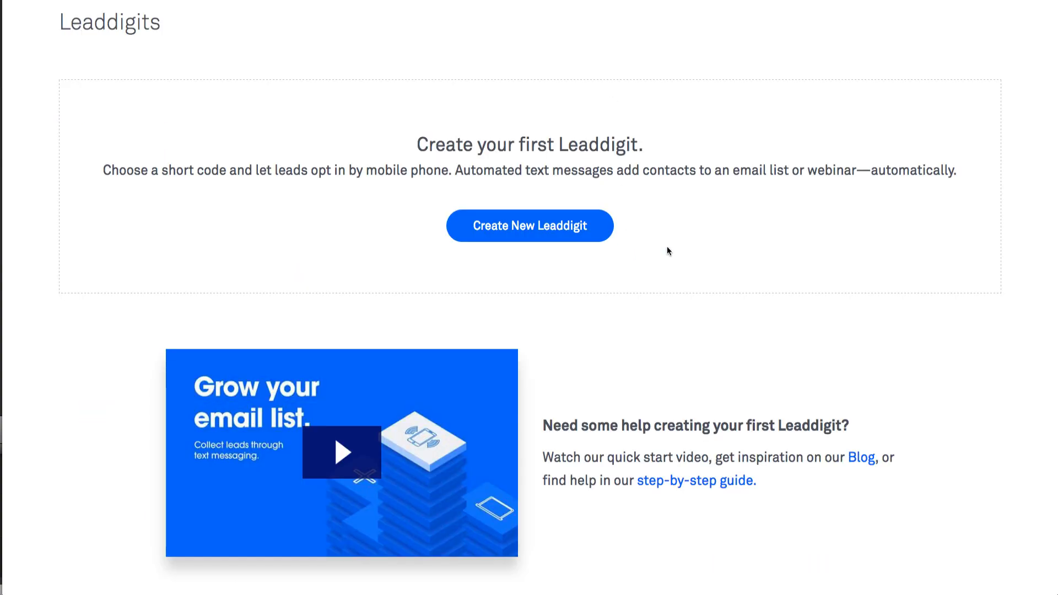
Start a new Leaddigit and set its unique text identifier to FREEEBOOK
click(528, 232)
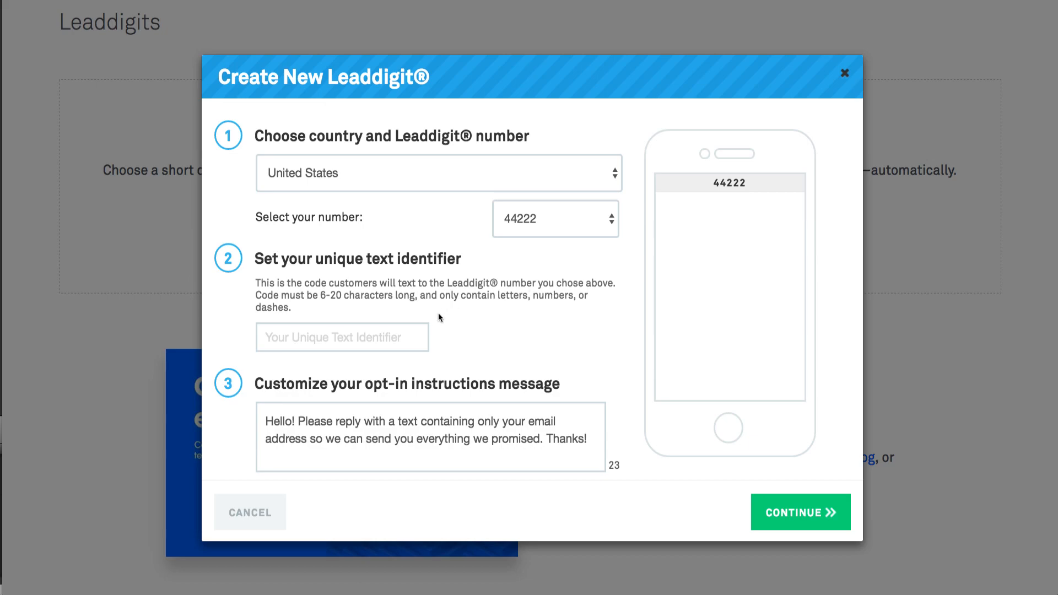
click(401, 337)
text(FREE)
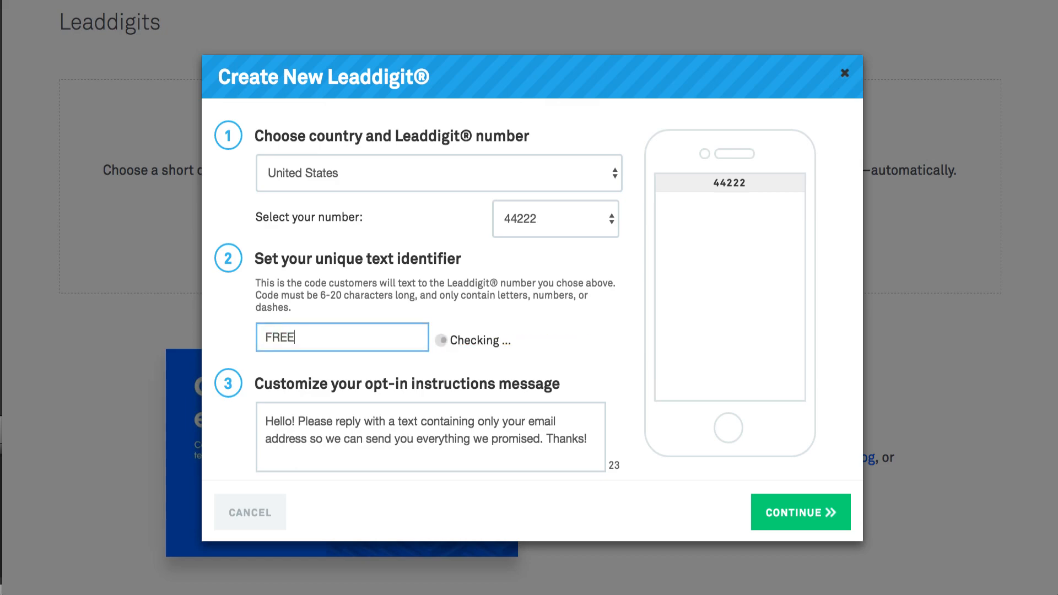
text(EBOOK)
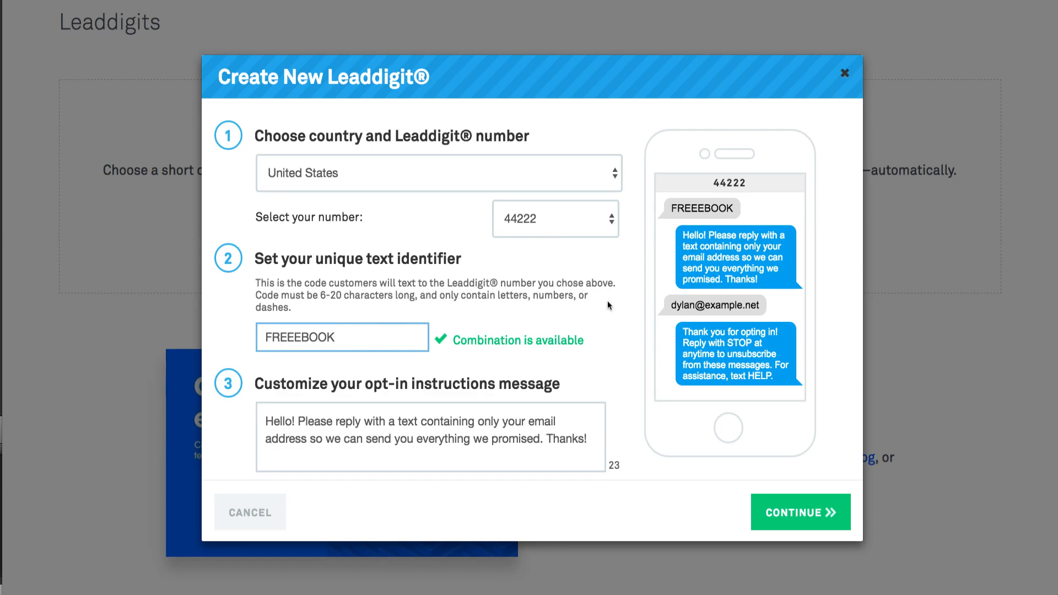
Review the opt-in instructions message and the phone conversation preview, and close the Leaddigit setup without creating it
click(356, 439)
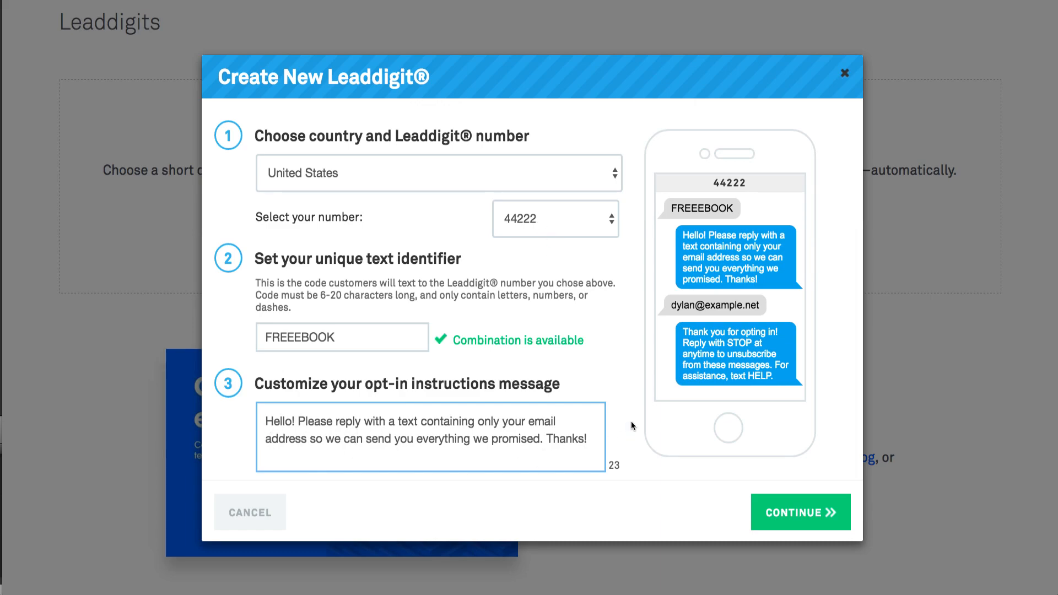
mouse_move(701, 315)
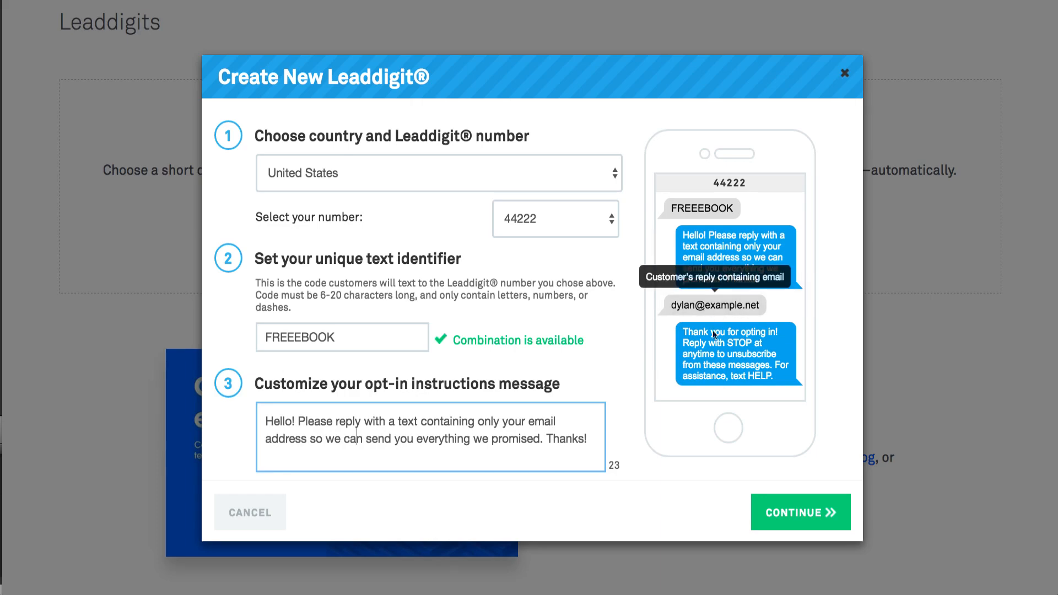
mouse_move(713, 346)
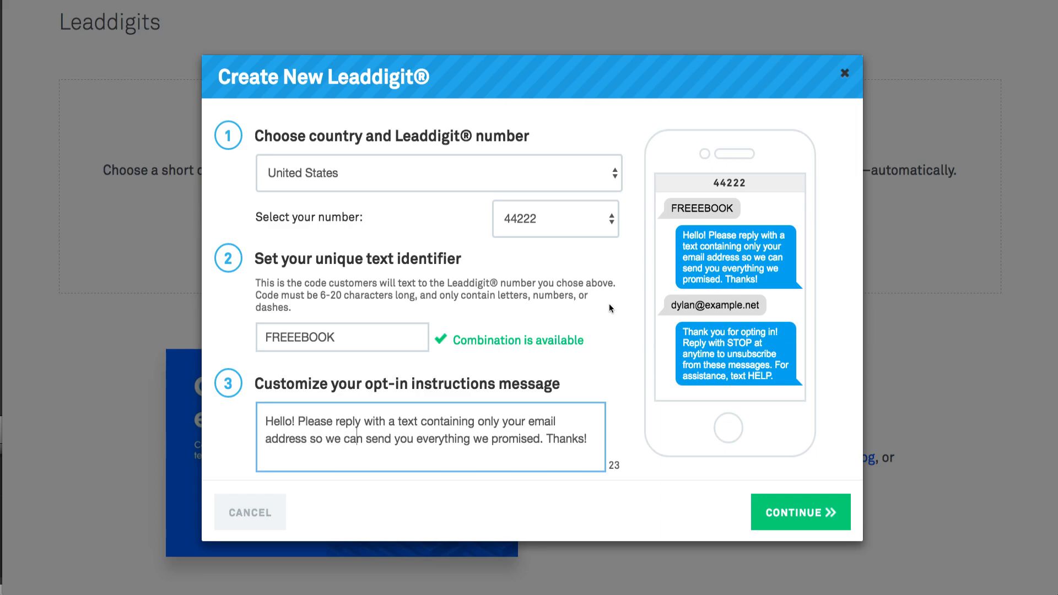
click(845, 73)
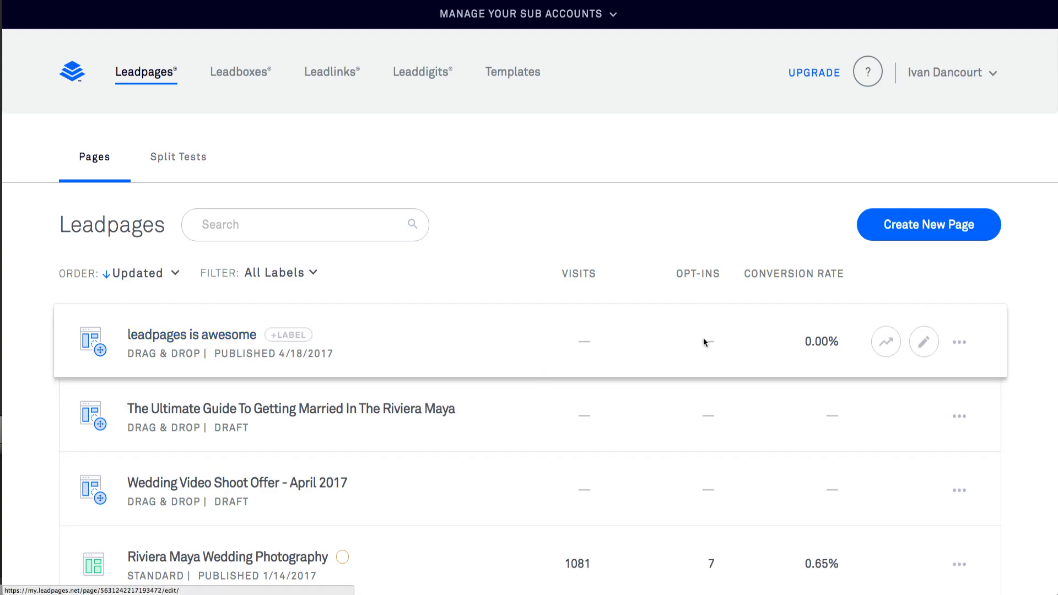
Start a split test with the "leadpages is awesome" page as control and show the options for adding a variation
click(958, 342)
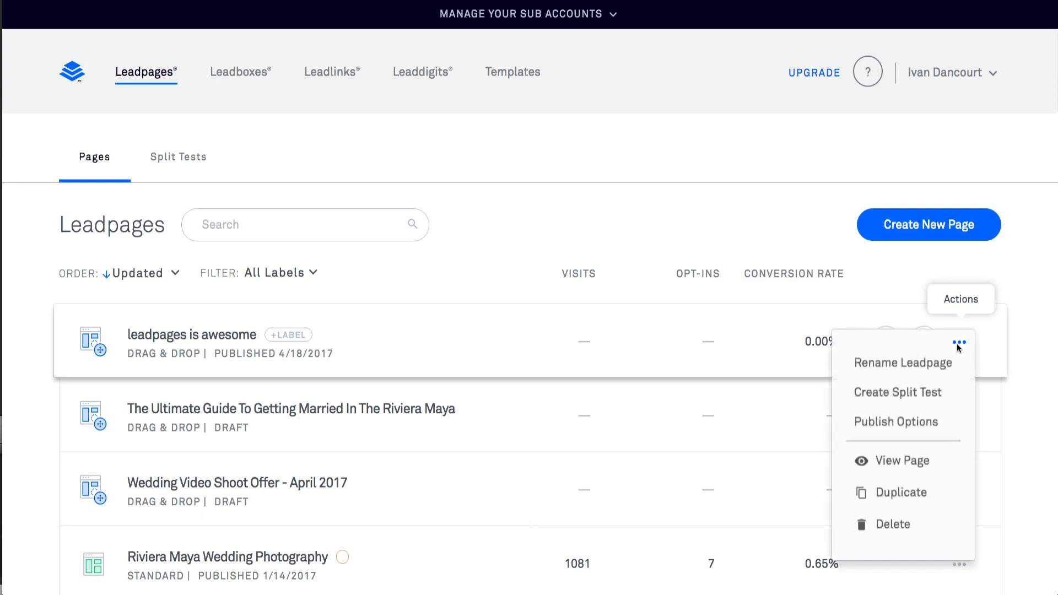
click(904, 394)
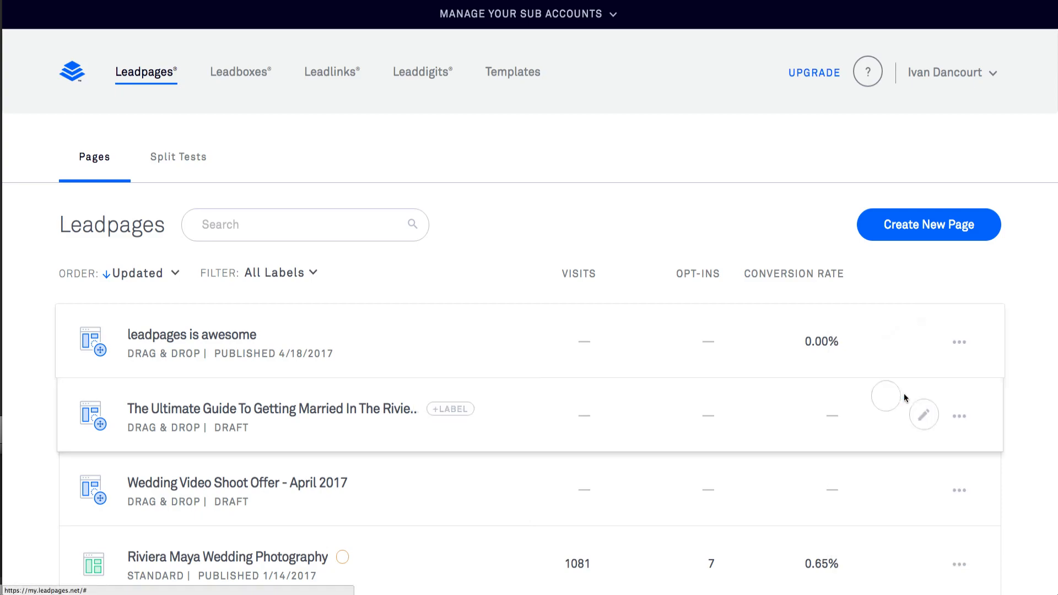
click(652, 360)
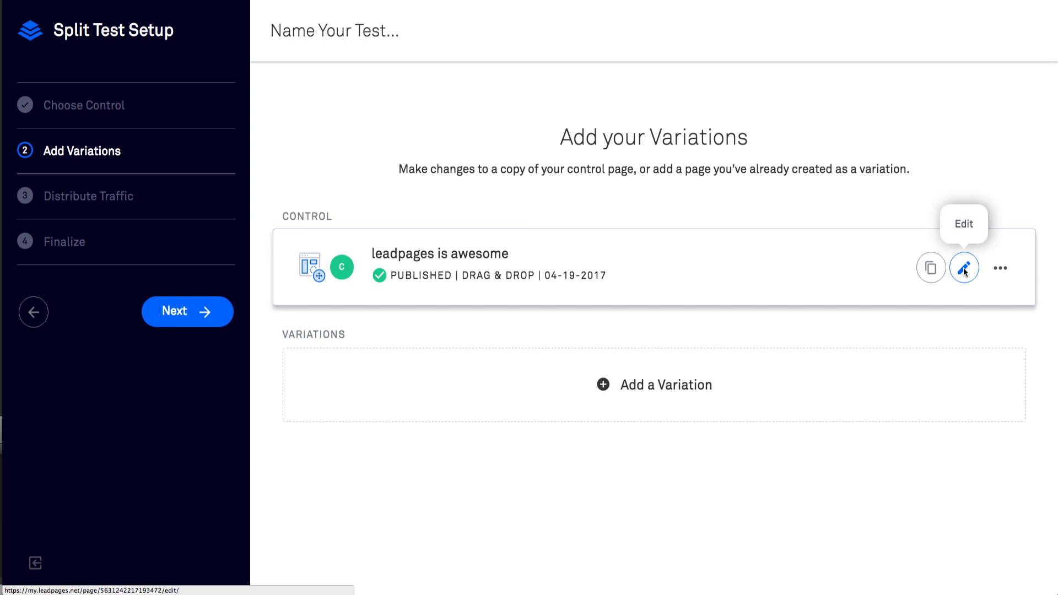
click(641, 389)
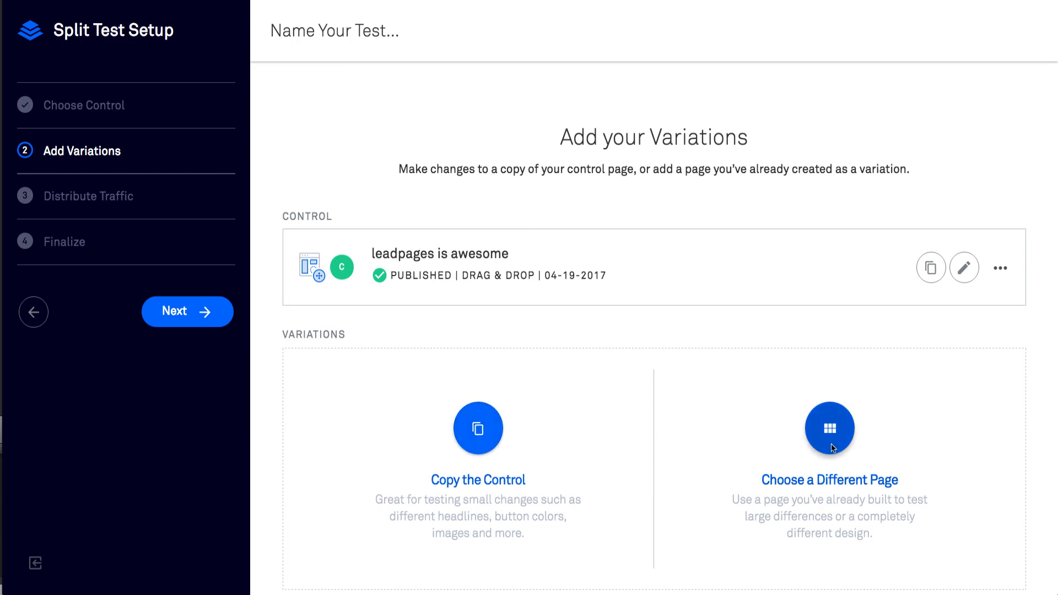
Look through the Riviera Maya Wedding Photography landing page and open its photography booking form
scroll(735, 433, down, 1)
scroll(735, 433, down, 5)
scroll(735, 433, up, 5)
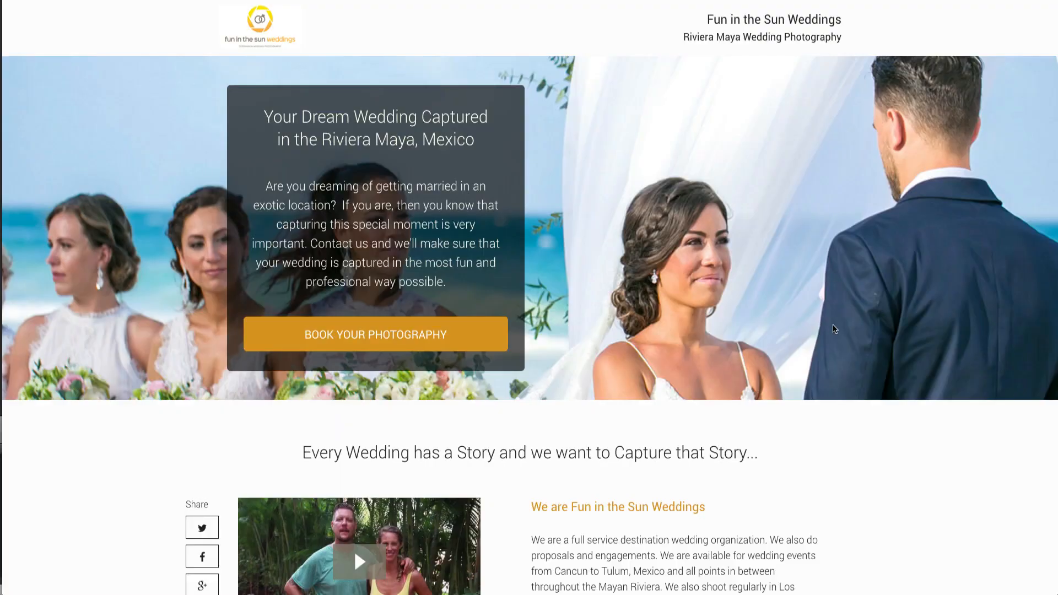
scroll(833, 328, down, 5)
scroll(738, 340, up, 5)
click(397, 336)
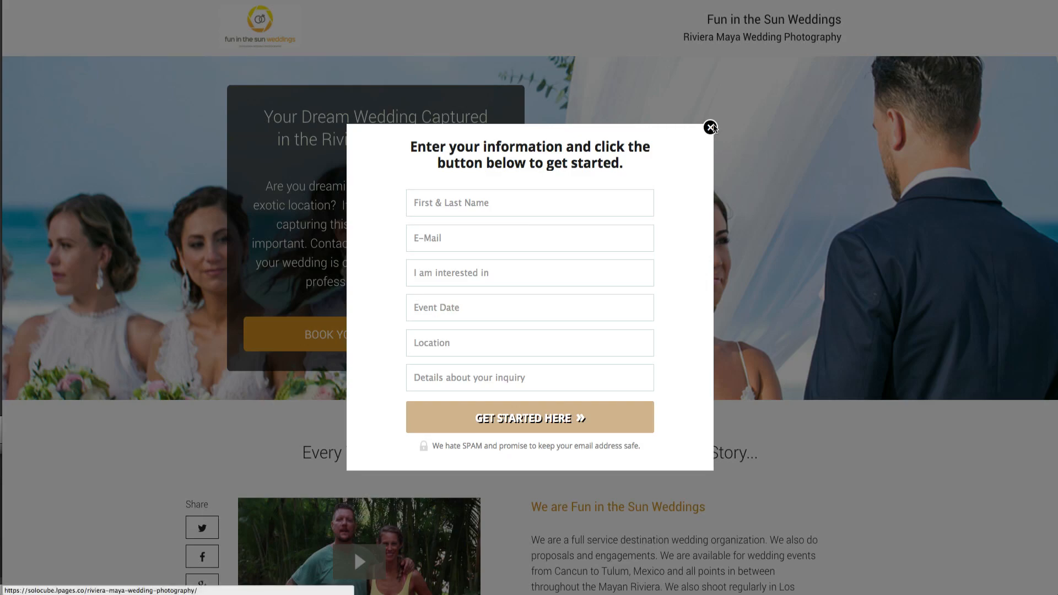
Close the photography booking form and look through the page's video, newlywed photos, photography services and client testimonials
click(711, 127)
scroll(779, 375, down, 5)
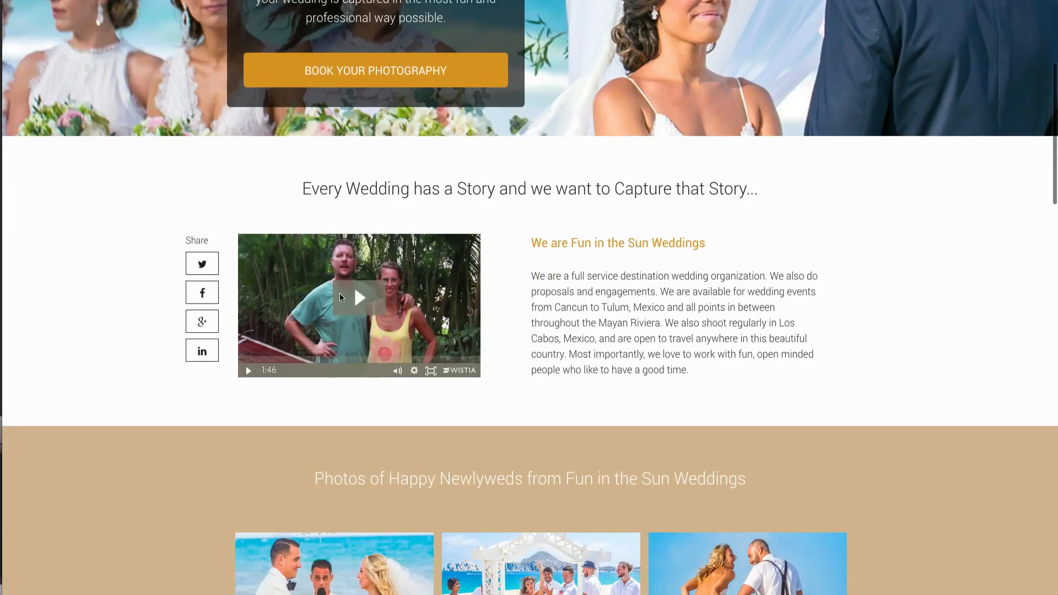
scroll(816, 306, down, 9)
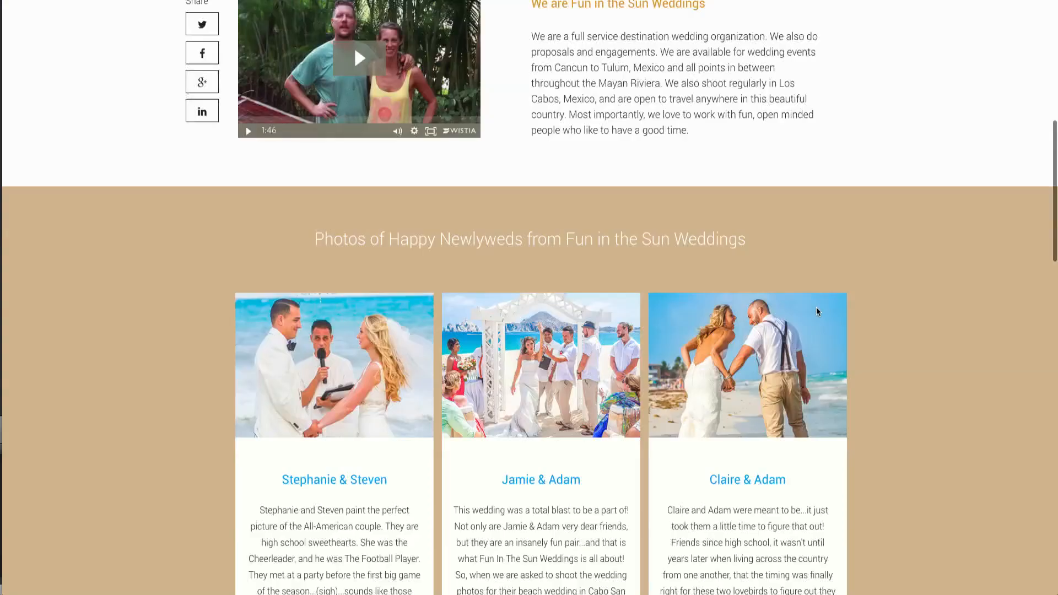
scroll(872, 468, up, 3)
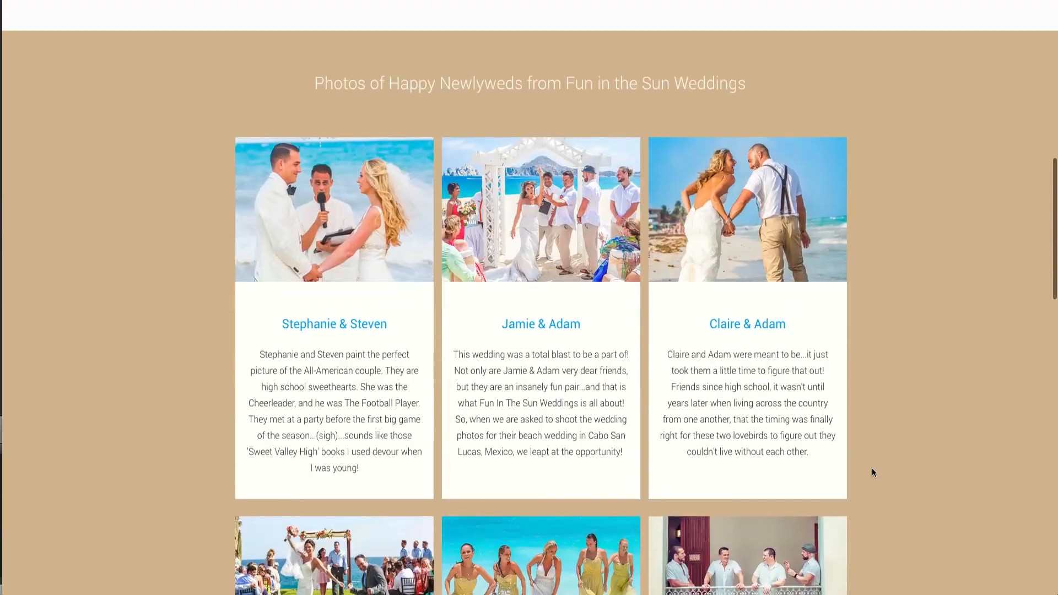
scroll(872, 468, down, 10)
scroll(871, 468, down, 7)
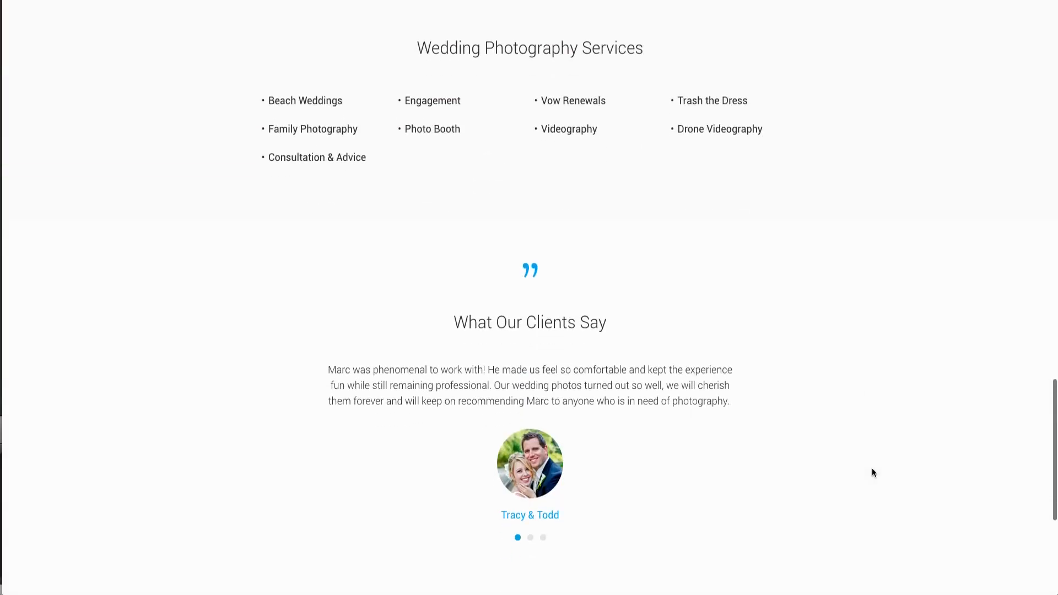
scroll(634, 446, down, 2)
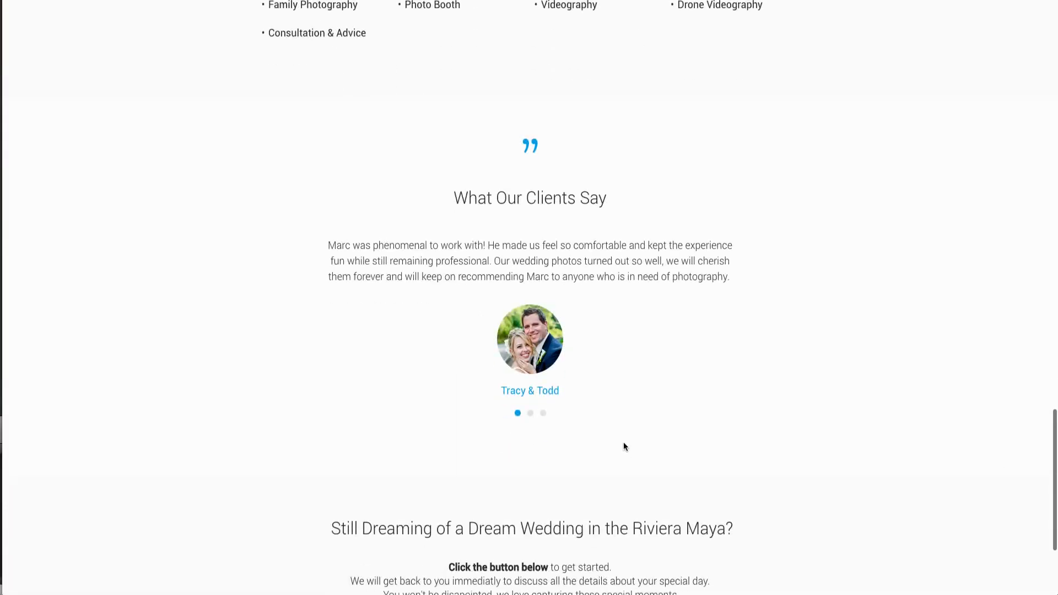
Show the second client testimonial, and open and close the booking form offered near the end of the page
click(530, 411)
scroll(772, 422, down, 3)
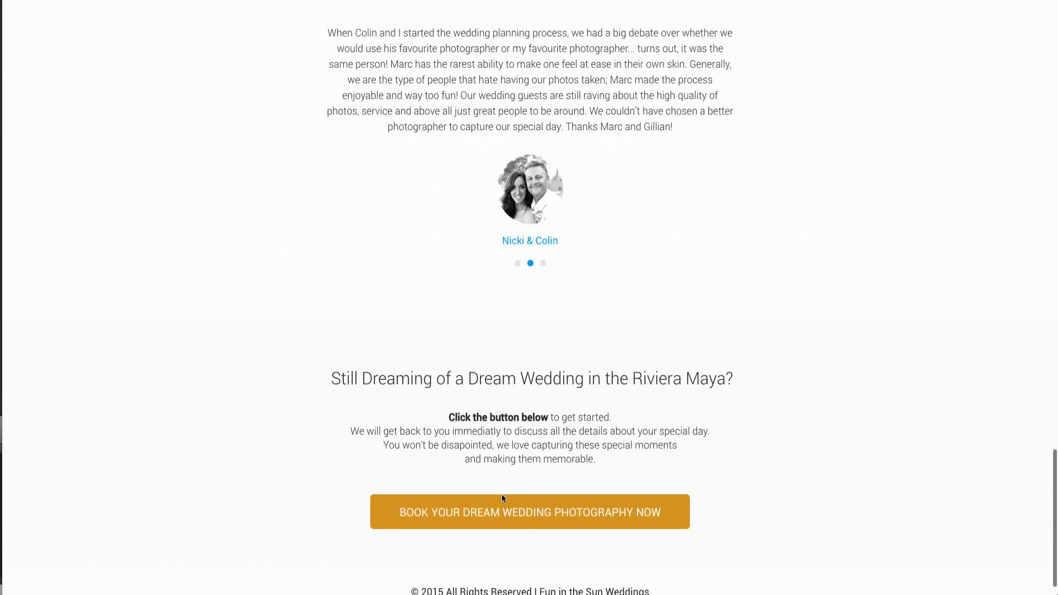
click(494, 514)
click(706, 129)
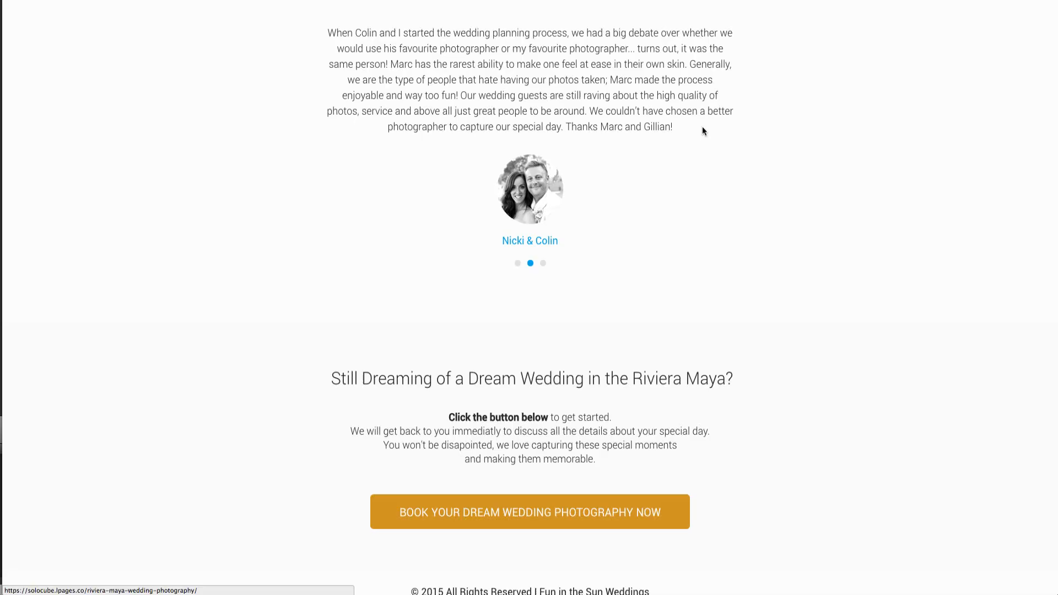
scroll(836, 314, up, 15)
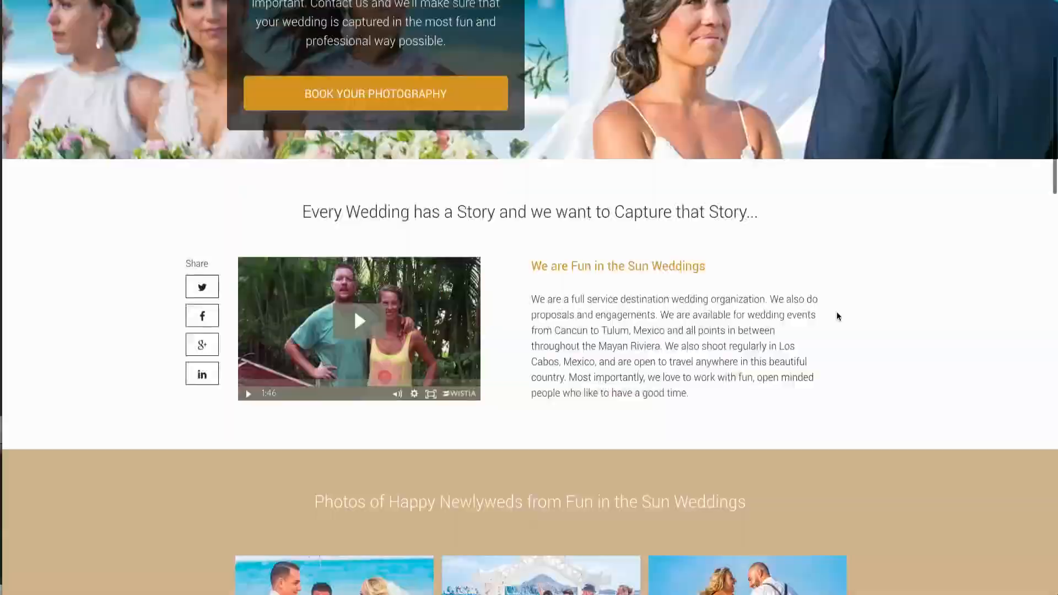
scroll(836, 312, up, 5)
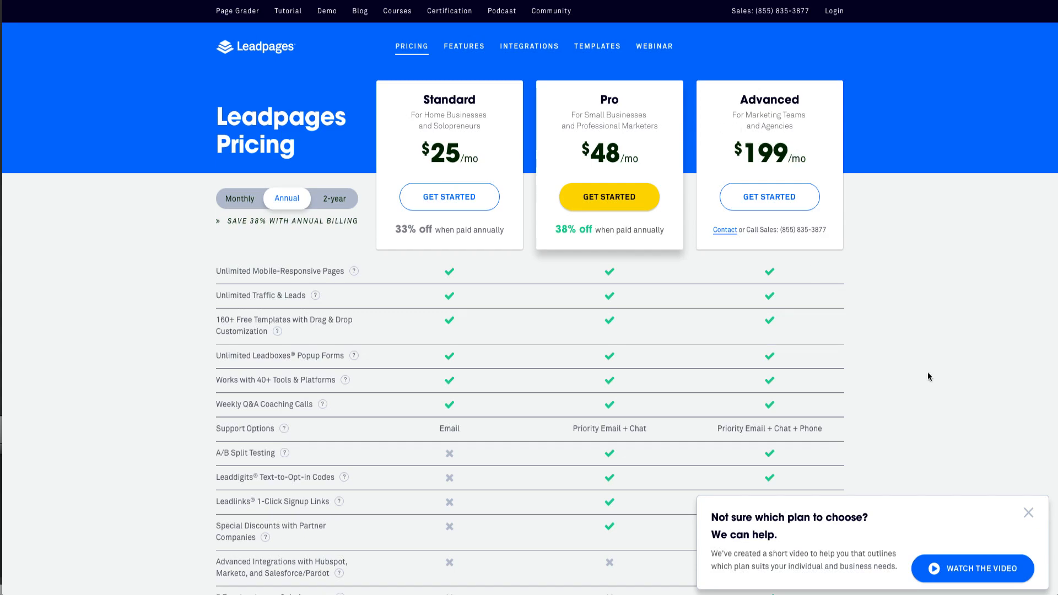
Dismiss the plan-choice video offer on the Leadpages pricing page and visit the Features and Integrations pages
click(1028, 512)
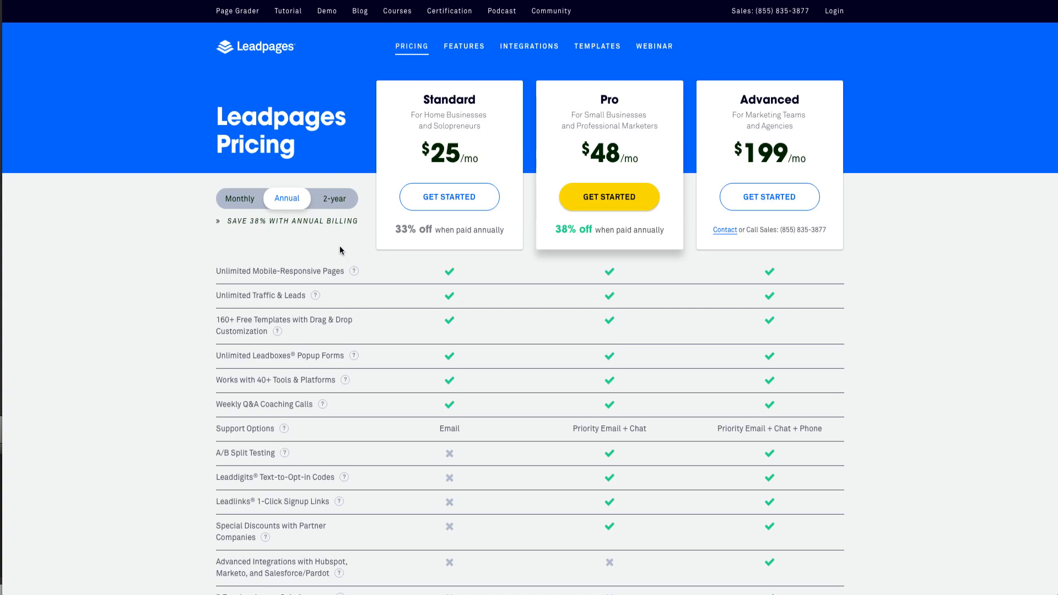
click(469, 48)
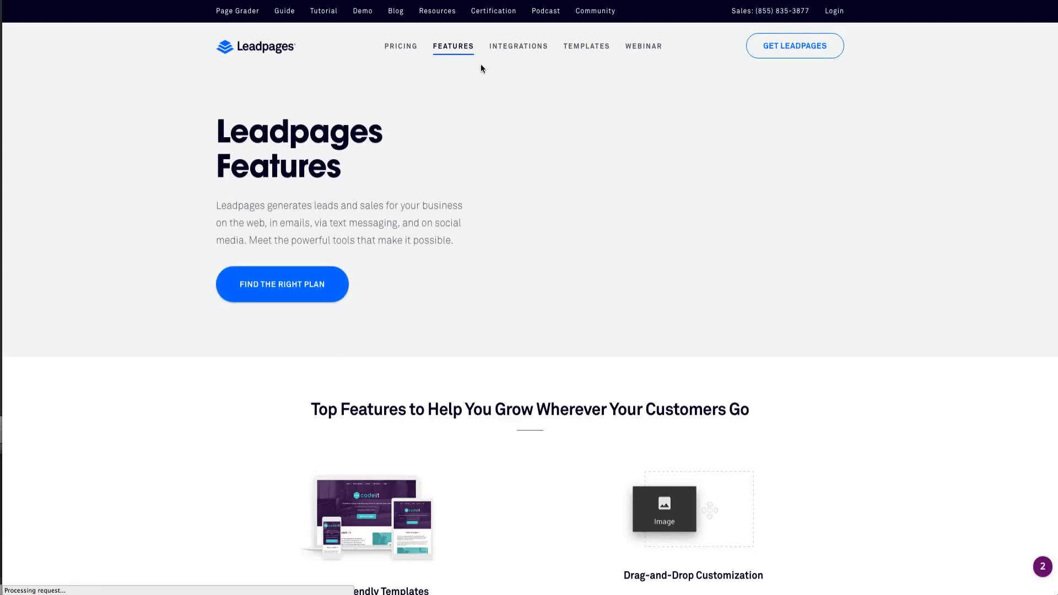
click(509, 48)
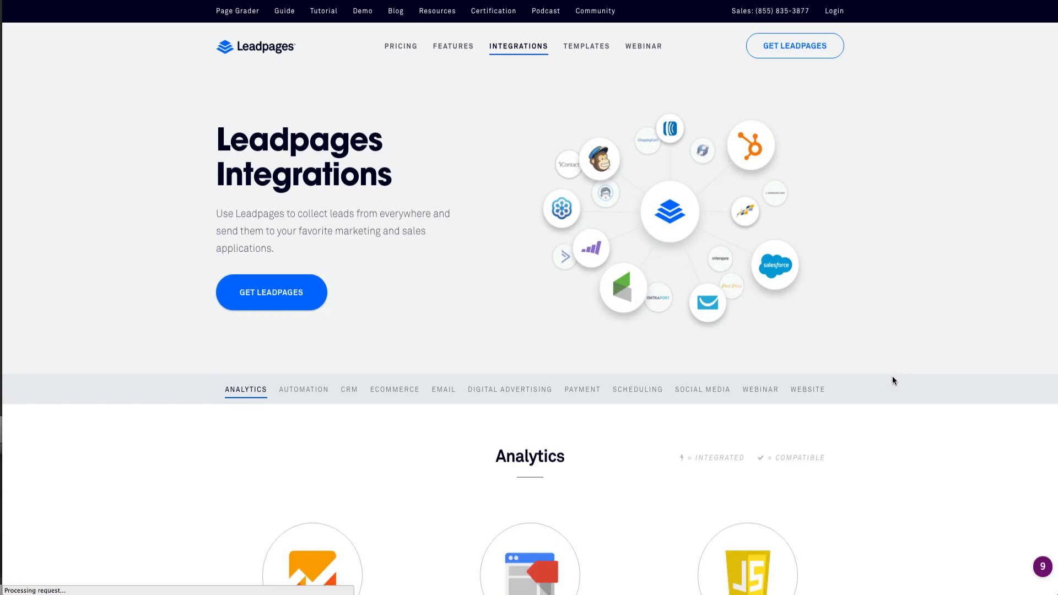
Examine the Analytics, Marketing Automation, CRM, Ecommerce and Email integrations that Leadpages offers
scroll(893, 381, down, 3)
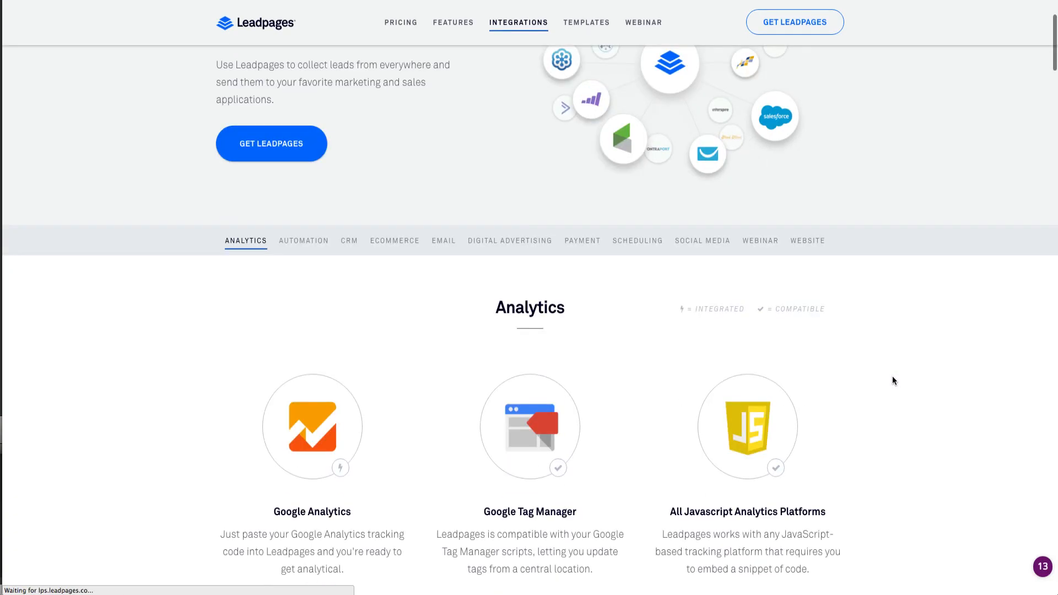
scroll(892, 380, down, 2)
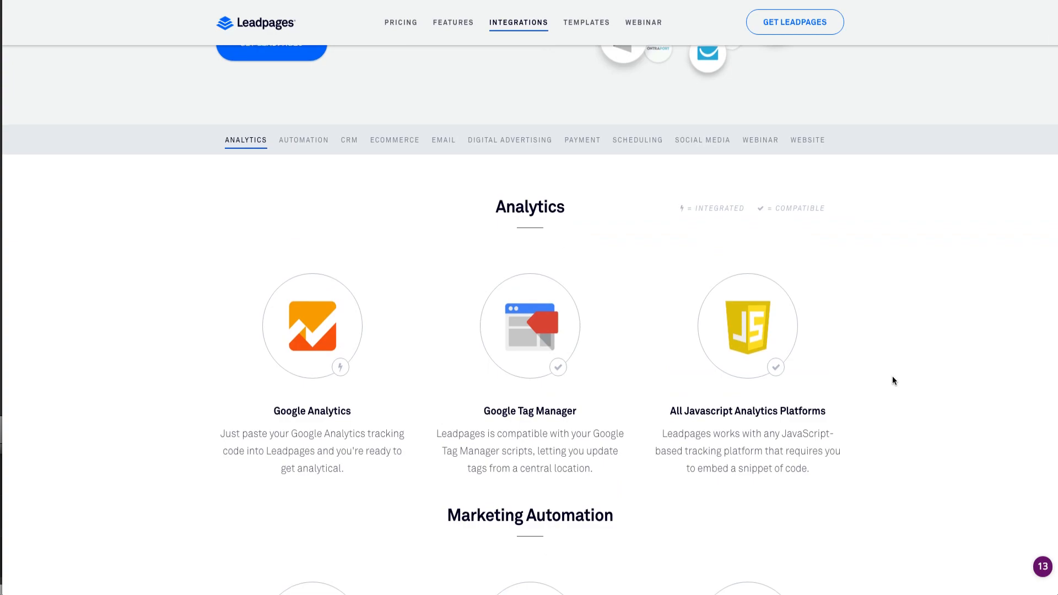
scroll(893, 380, down, 1)
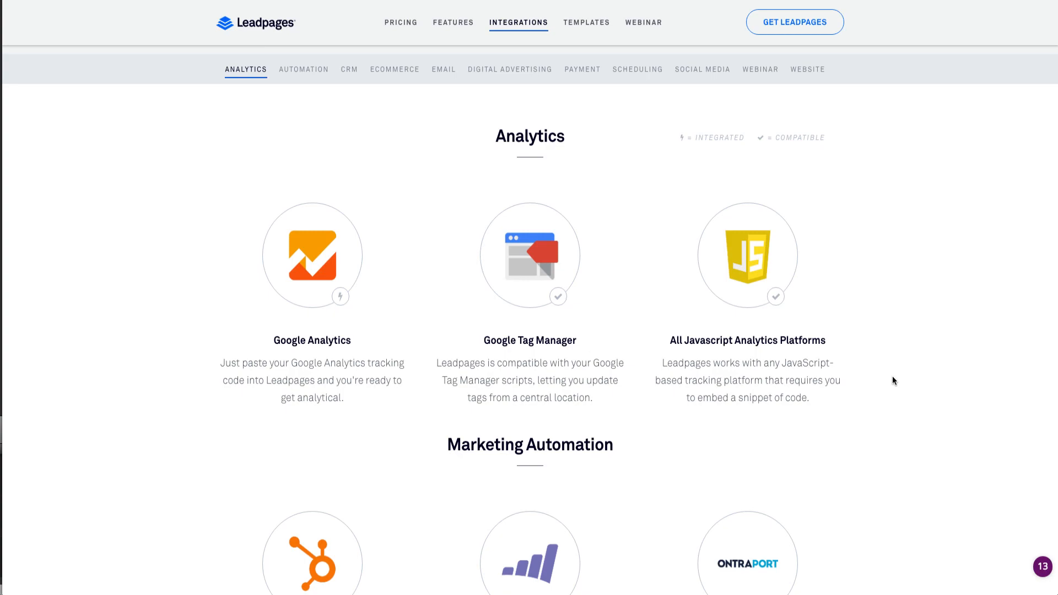
scroll(893, 380, down, 3)
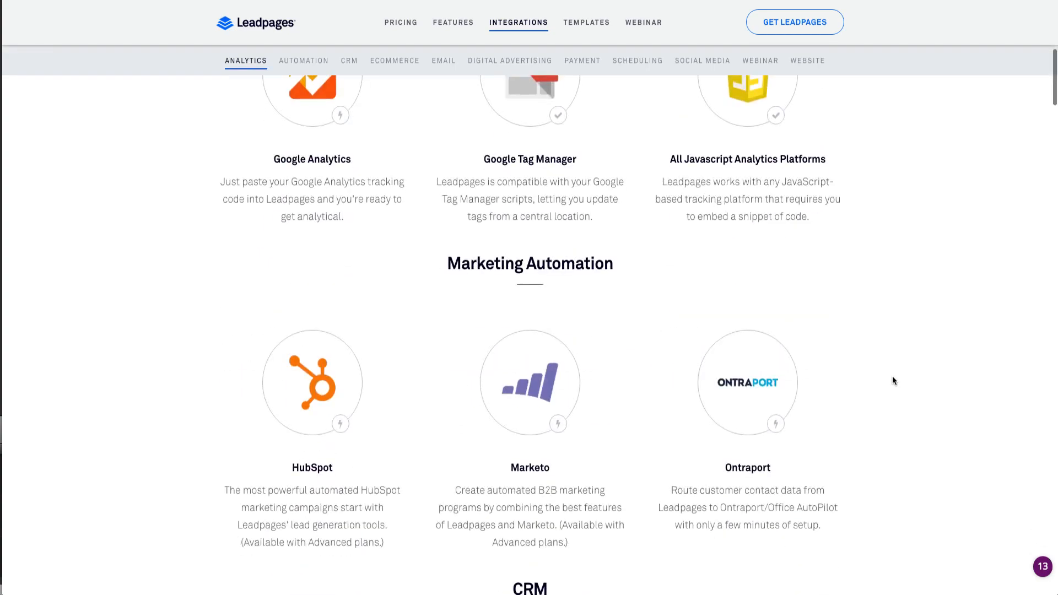
scroll(893, 380, down, 5)
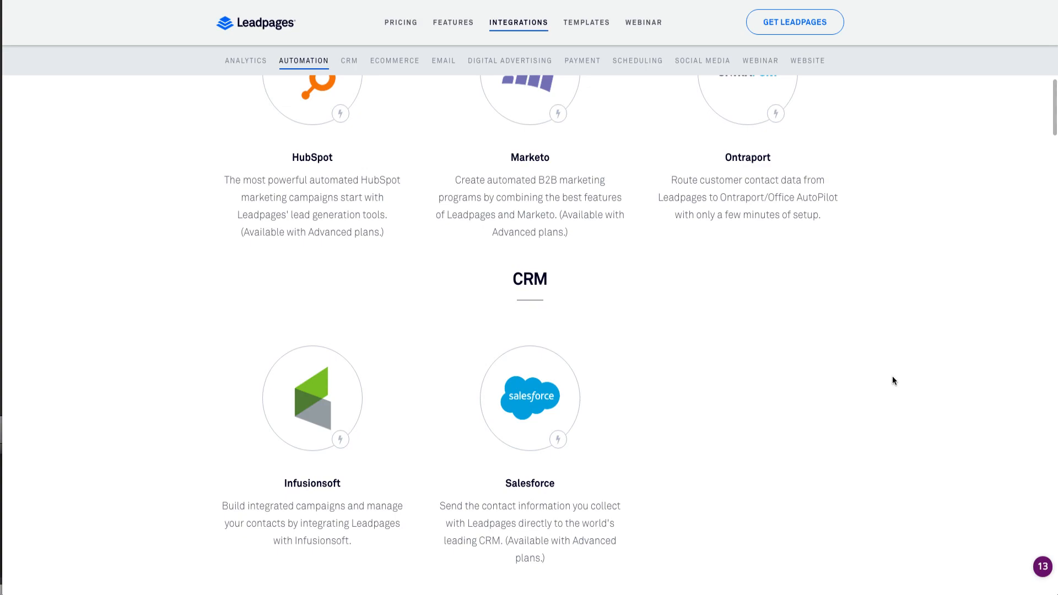
scroll(893, 380, down, 5)
scroll(893, 380, down, 5)
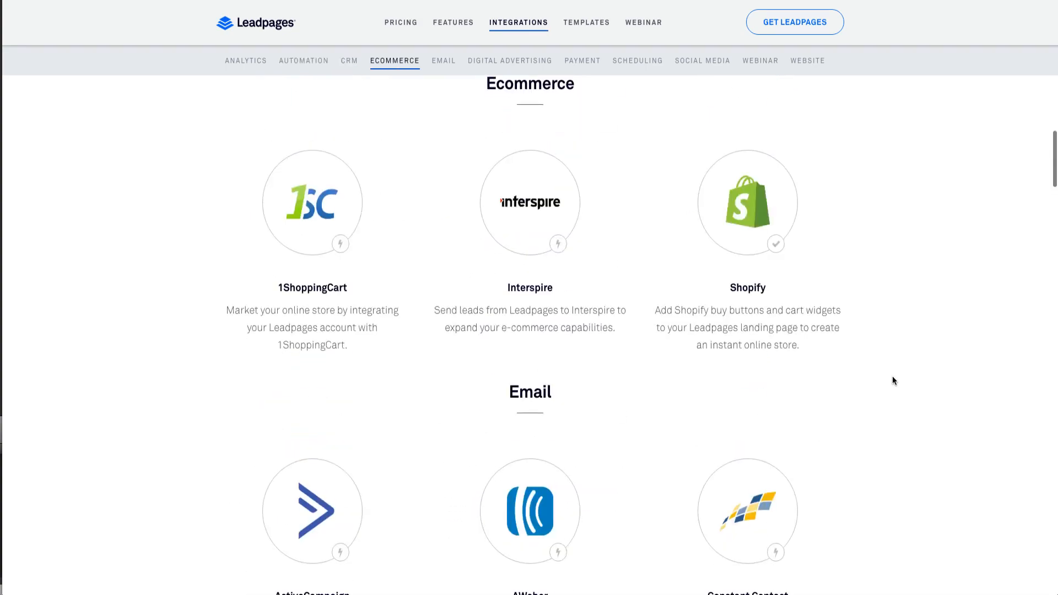
scroll(893, 381, down, 1)
scroll(893, 380, down, 5)
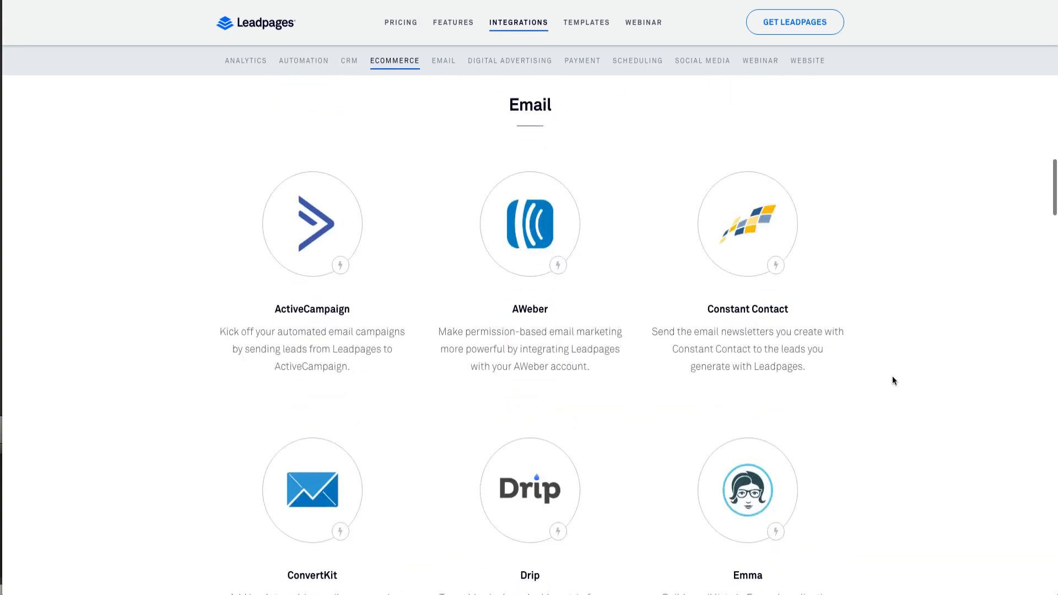
scroll(893, 380, up, 4)
scroll(893, 380, down, 2)
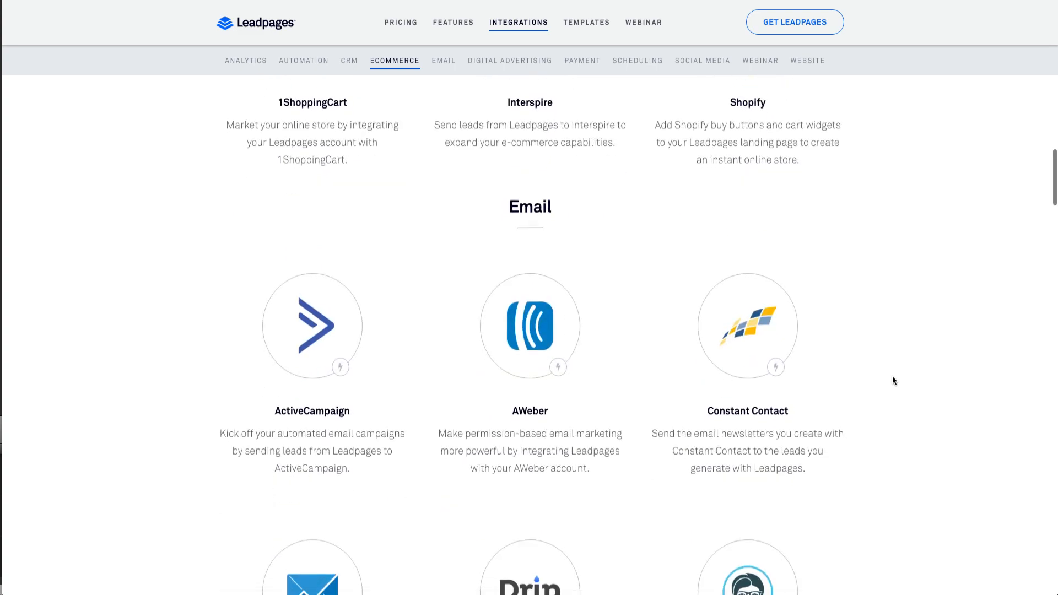
scroll(893, 380, down, 4)
Go back through the Ecommerce, CRM and Marketing Automation integrations to the Analytics section
scroll(893, 378, up, 10)
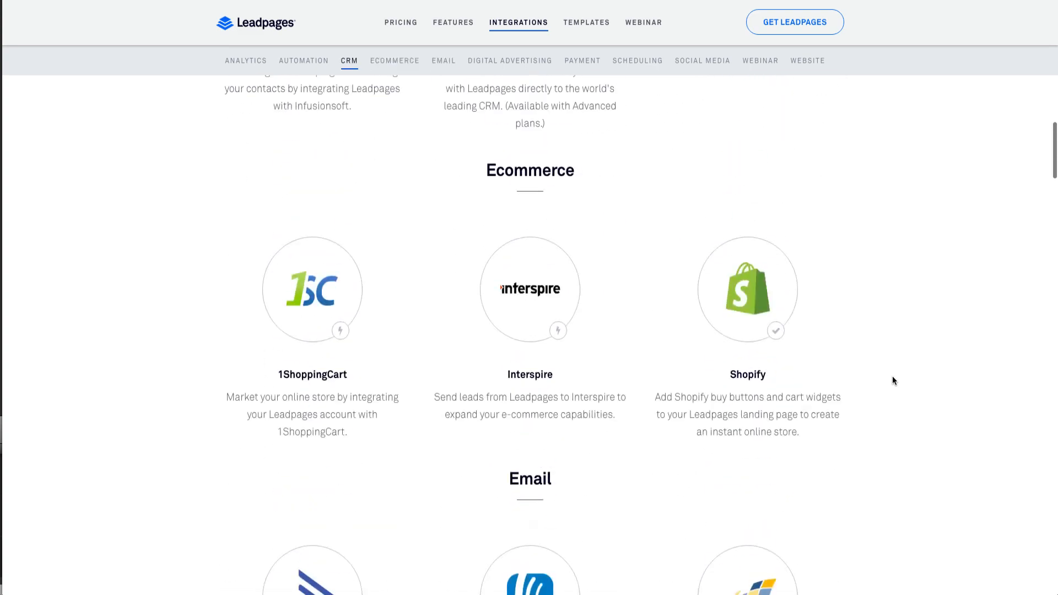
scroll(892, 378, up, 6)
scroll(893, 380, up, 4)
scroll(893, 380, down, 1)
scroll(893, 380, up, 1)
scroll(893, 380, up, 4)
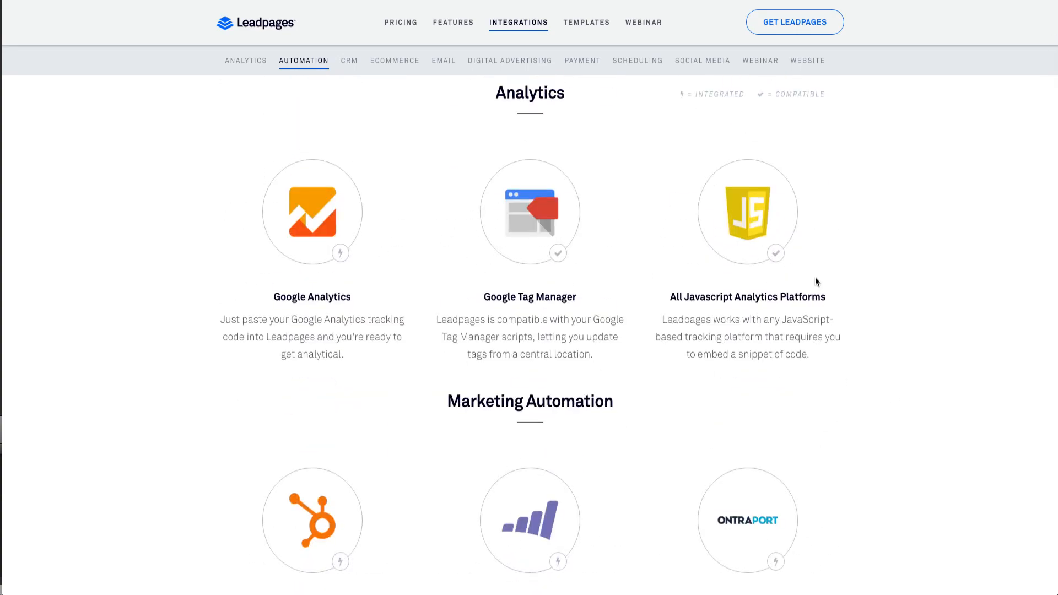
Look through the integrations list again from Analytics as far as the Digital Advertising section
scroll(933, 362, down, 3)
scroll(933, 364, down, 3)
scroll(934, 363, up, 1)
scroll(933, 363, down, 6)
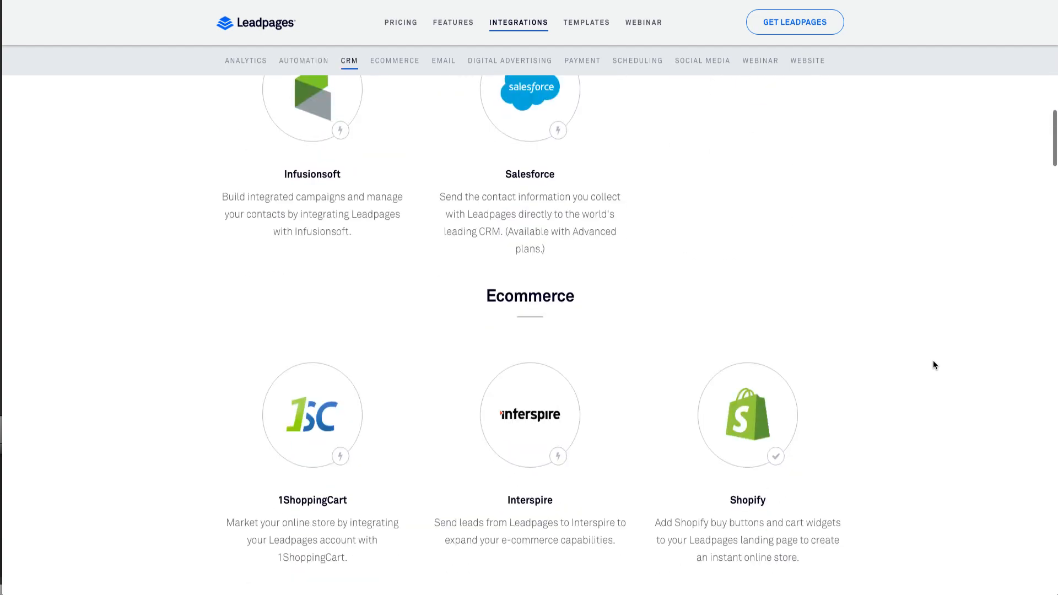
scroll(934, 365, down, 8)
scroll(933, 365, down, 8)
scroll(933, 365, down, 4)
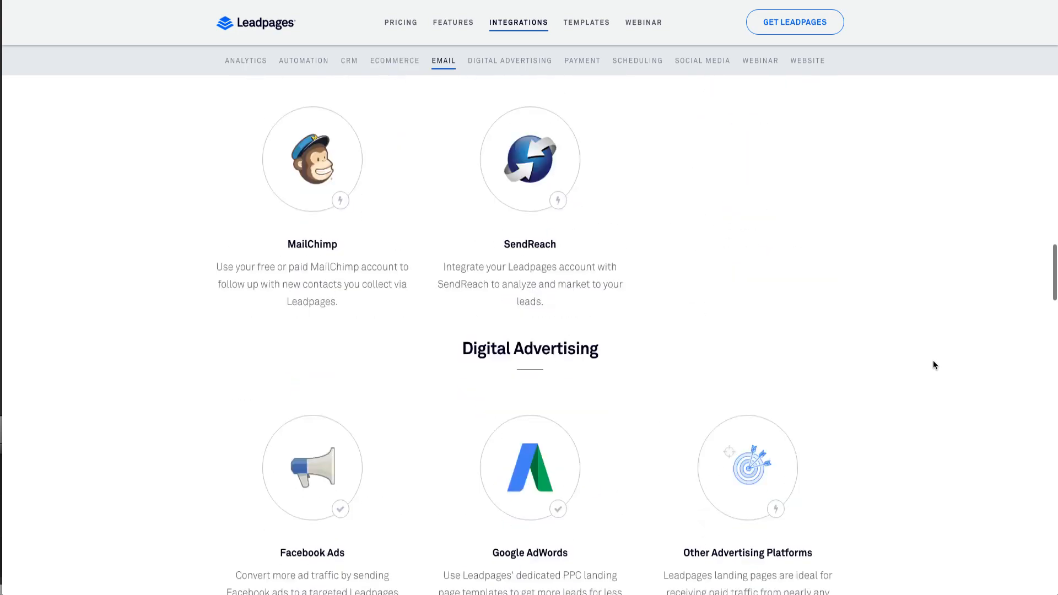
scroll(934, 364, down, 1)
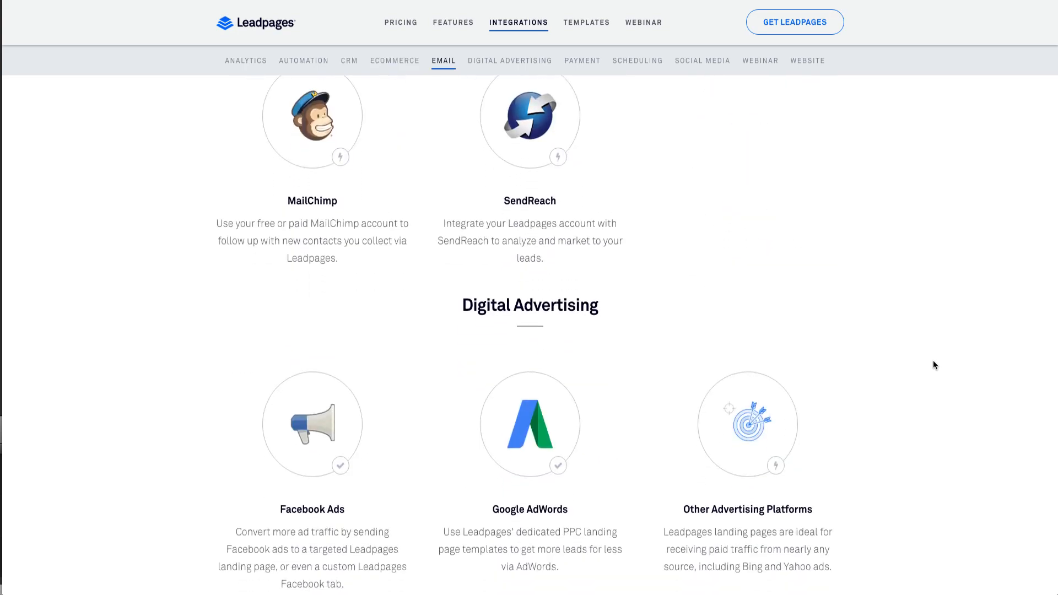